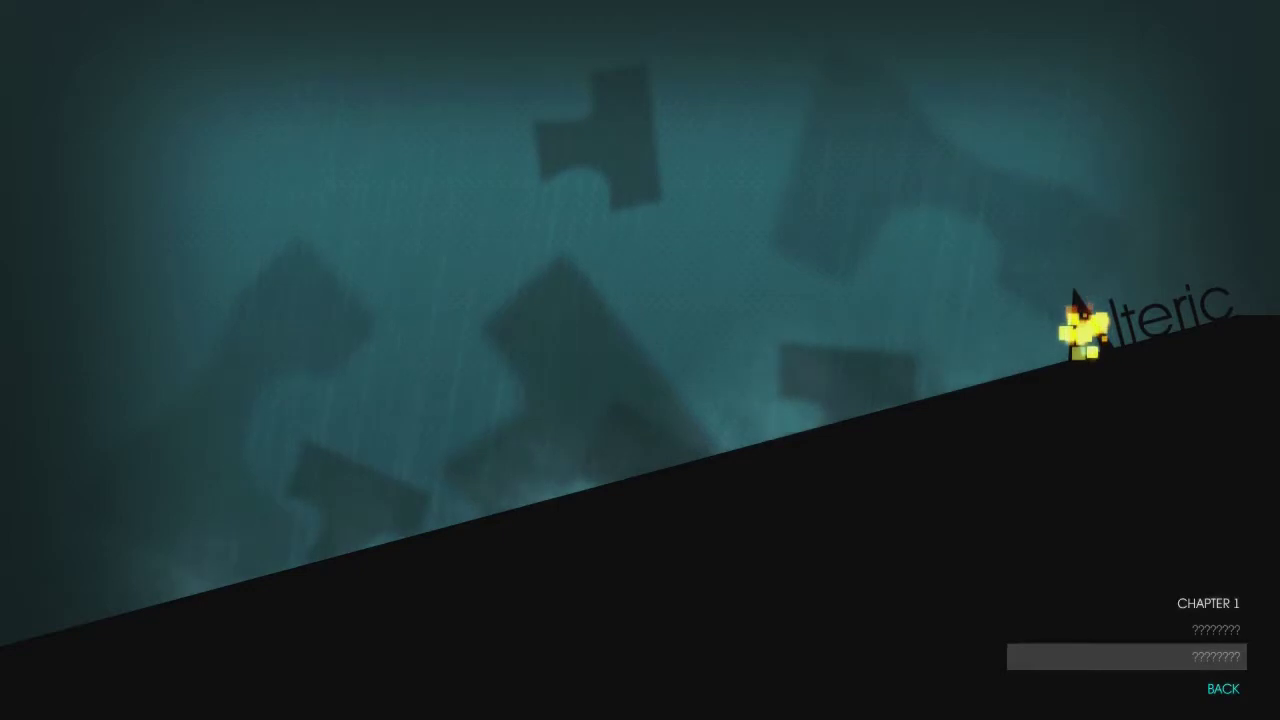
Open Chapter 1's level list and move the highlight up to 1. ACQUAINTANCE.
{"action": "key", "text": "Return"}
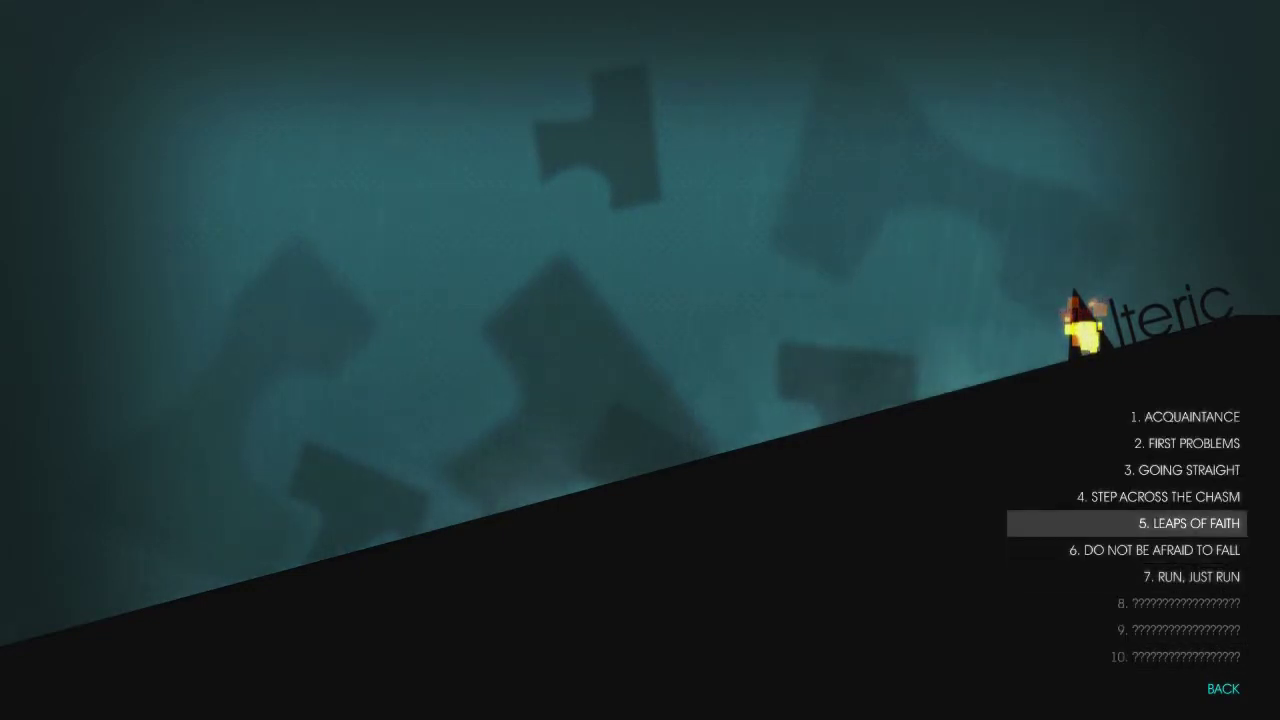
{"action": "key", "text": "Up"}
{"action": "key", "text": "Up"}
{"action": "key", "text": "Up"}
{"action": "key", "text": "Up"}
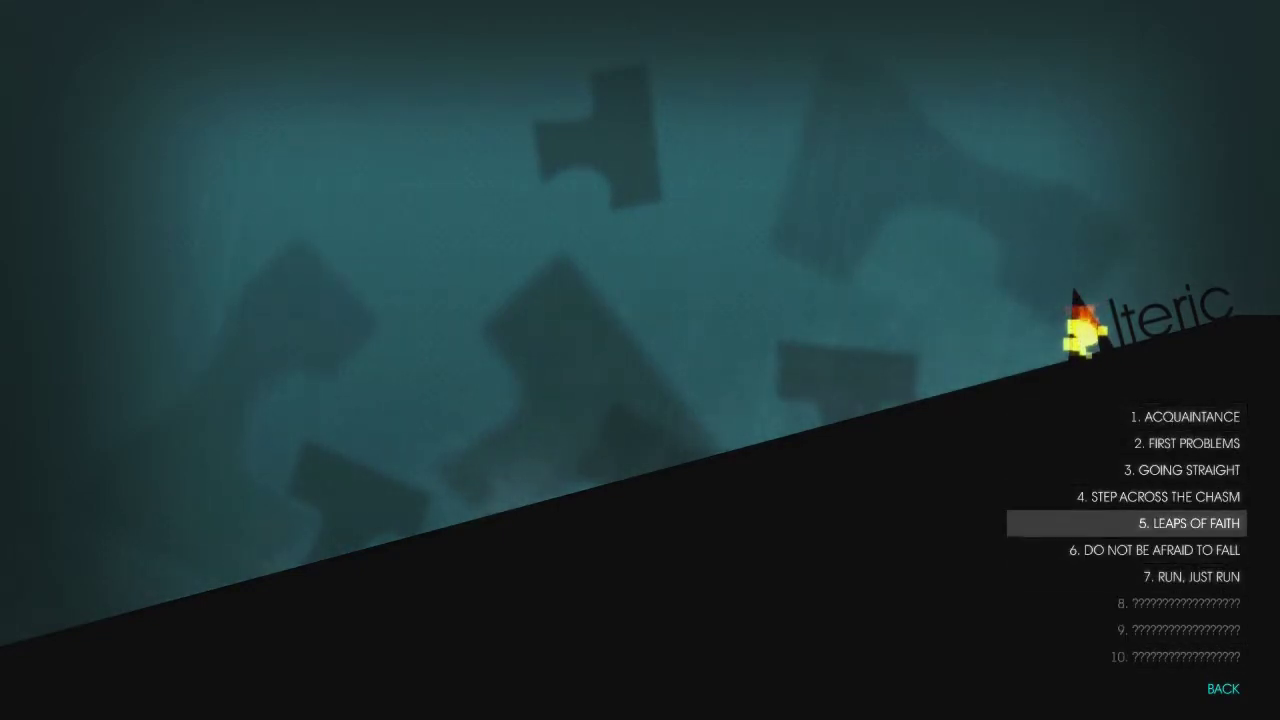
{"action": "key", "text": "Up"}
{"action": "key", "text": "Up"}
{"action": "key", "text": "Up"}
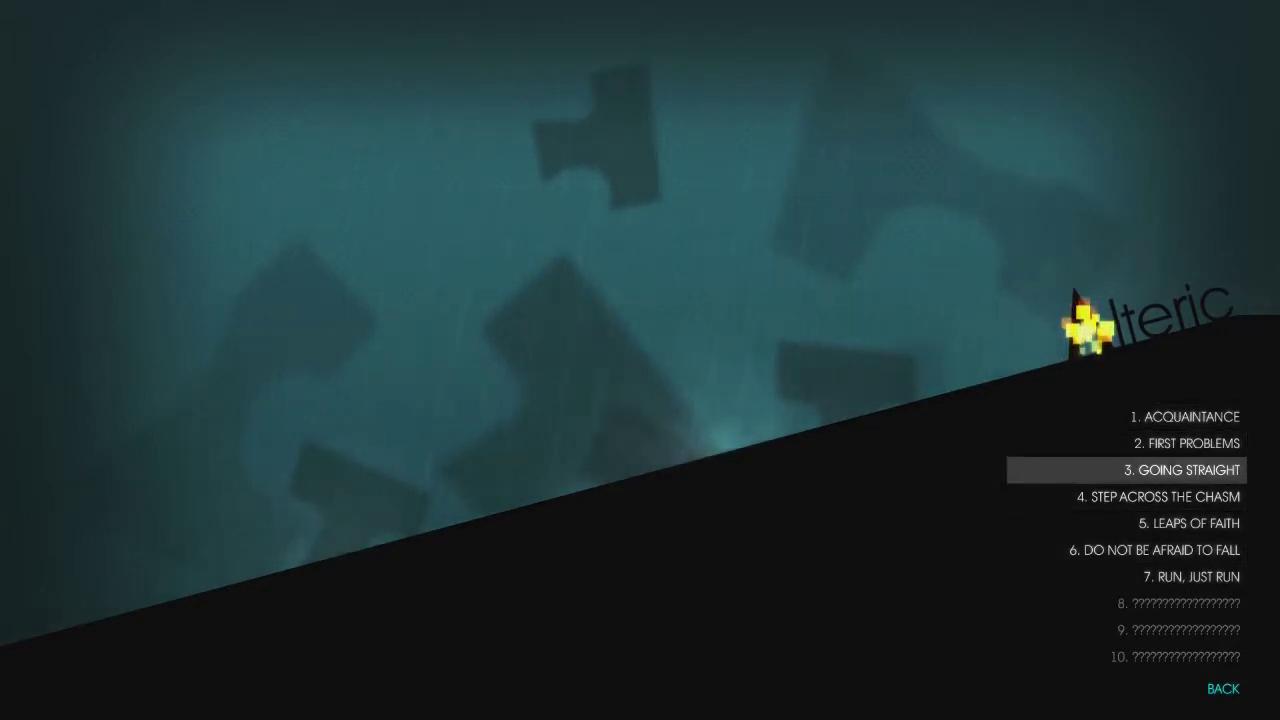
{"action": "key", "text": "Up"}
{"action": "key", "text": "Up"}
{"action": "key", "text": "Up"}
{"action": "key", "text": "Up"}
{"action": "key", "text": "Up"}
{"action": "key", "text": "Up"}
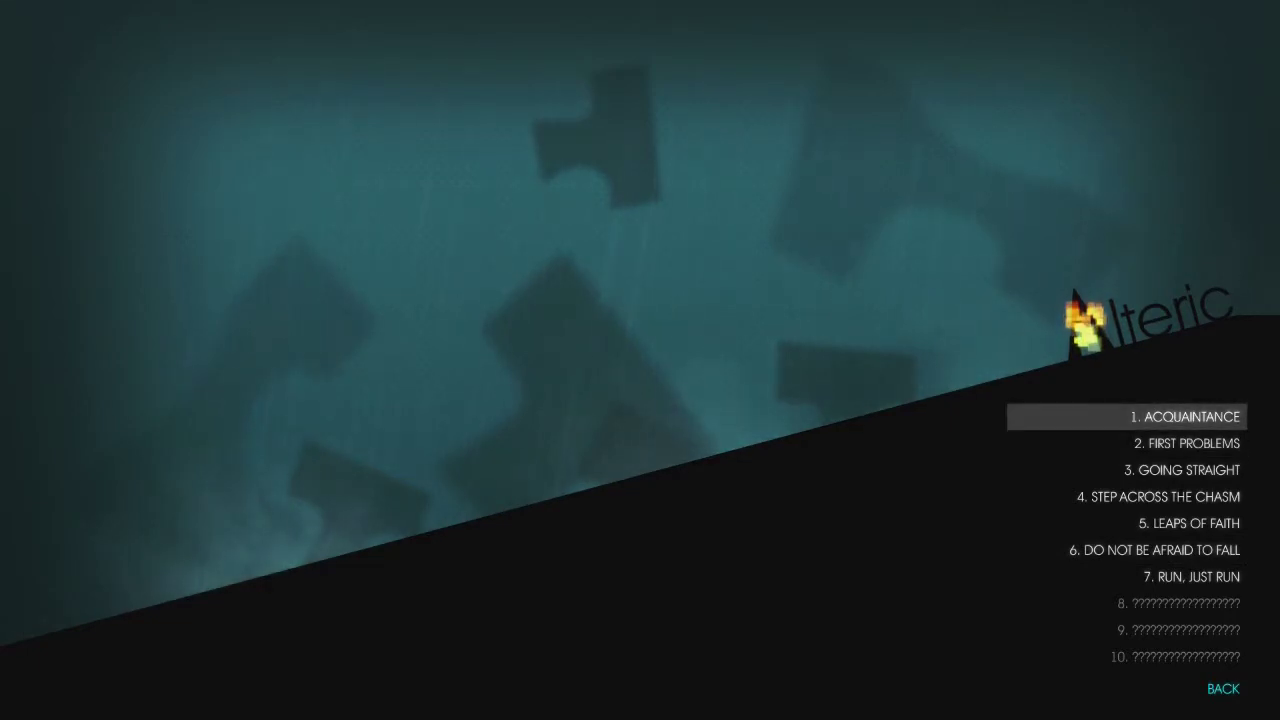
Start 1. ACQUAINTANCE and jump the square over the first step onto the next platform.
{"action": "key", "text": "Return"}
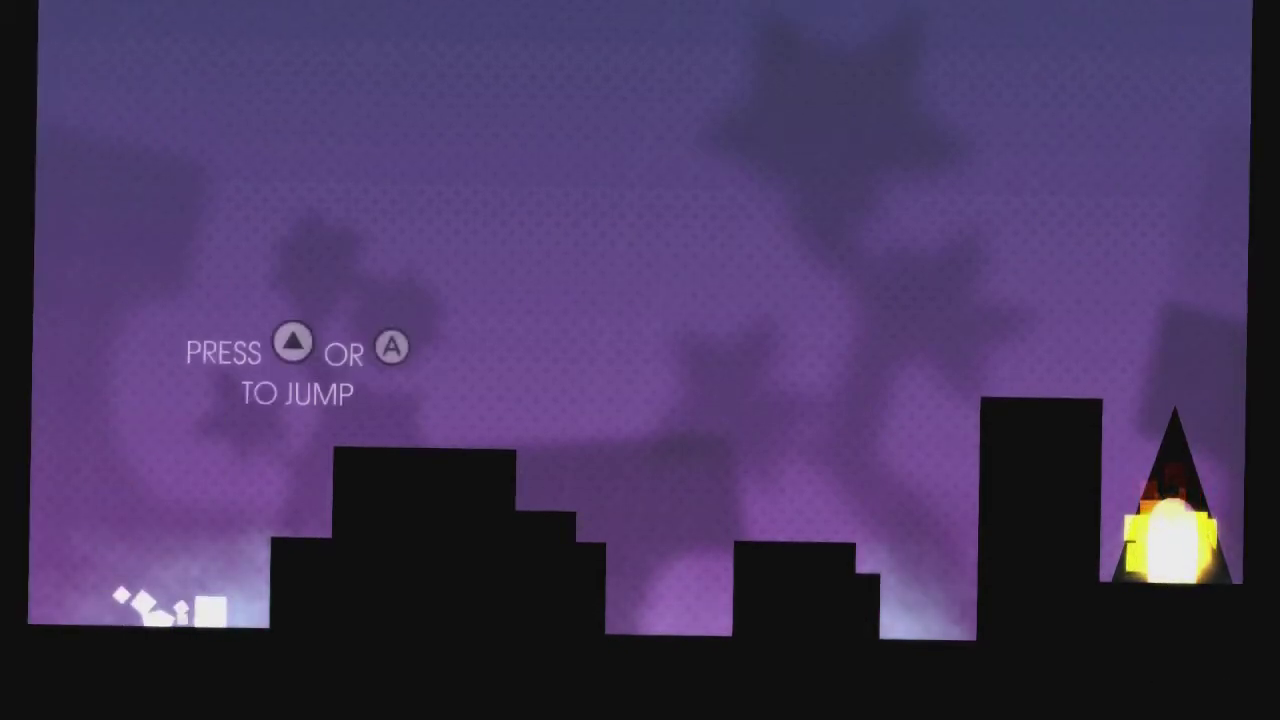
{"action": "key", "text": "Left"}
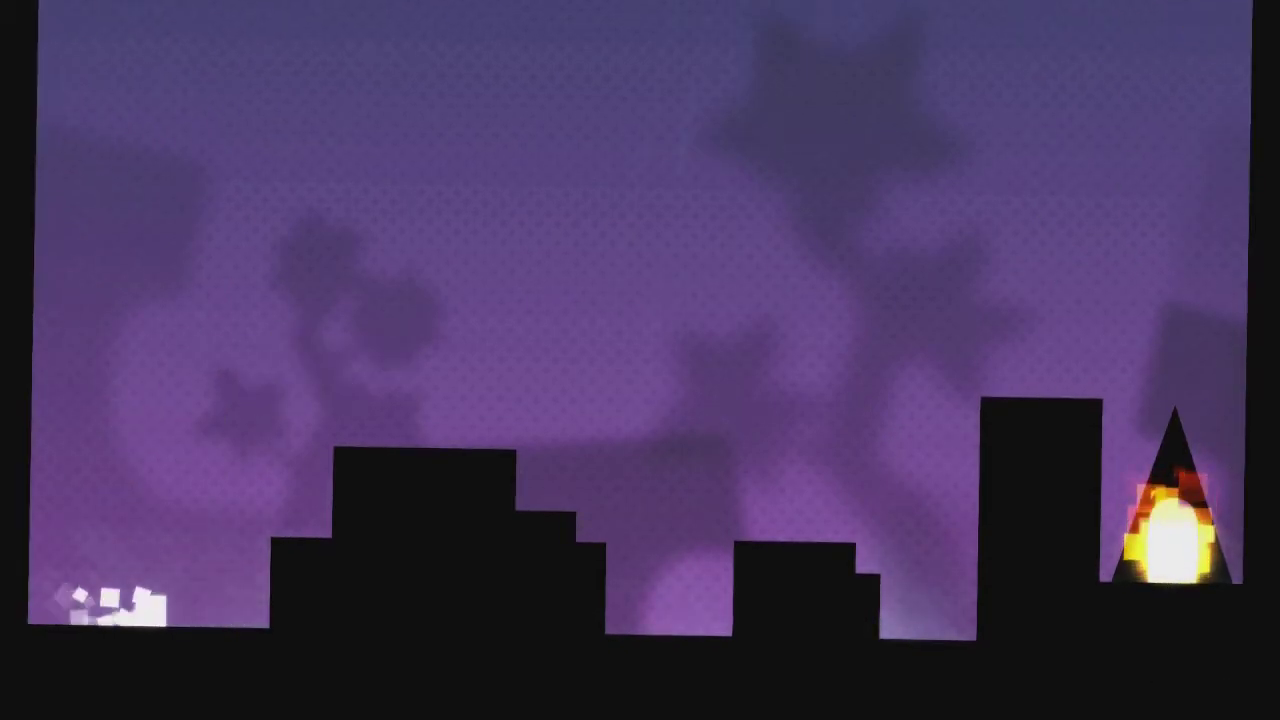
{"action": "key", "text": "Right"}
{"action": "key", "text": "Up"}
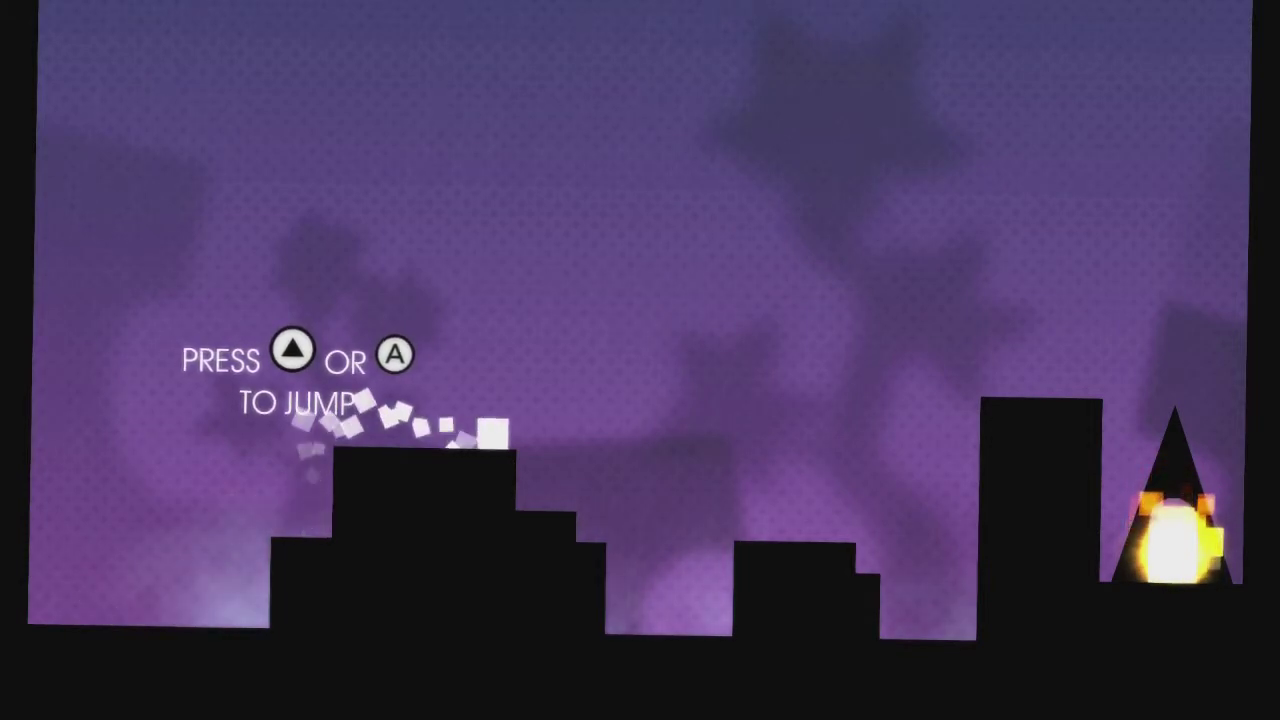
{"action": "key", "text": "Right"}
{"action": "key", "text": "Up"}
{"action": "key", "text": "Right"}
Double jump over the tall platform and cross it into the flame.
{"action": "key", "text": "Up"}
{"action": "key", "text": "Left"}
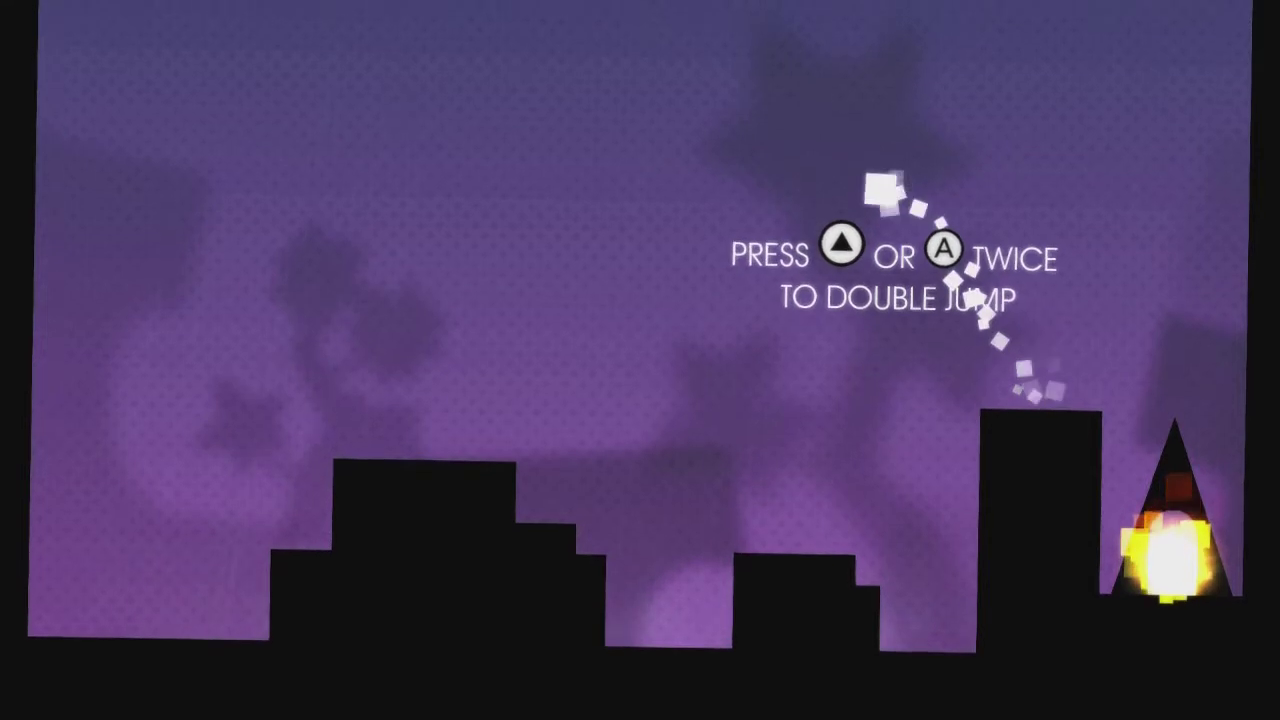
{"action": "key", "text": "Right"}
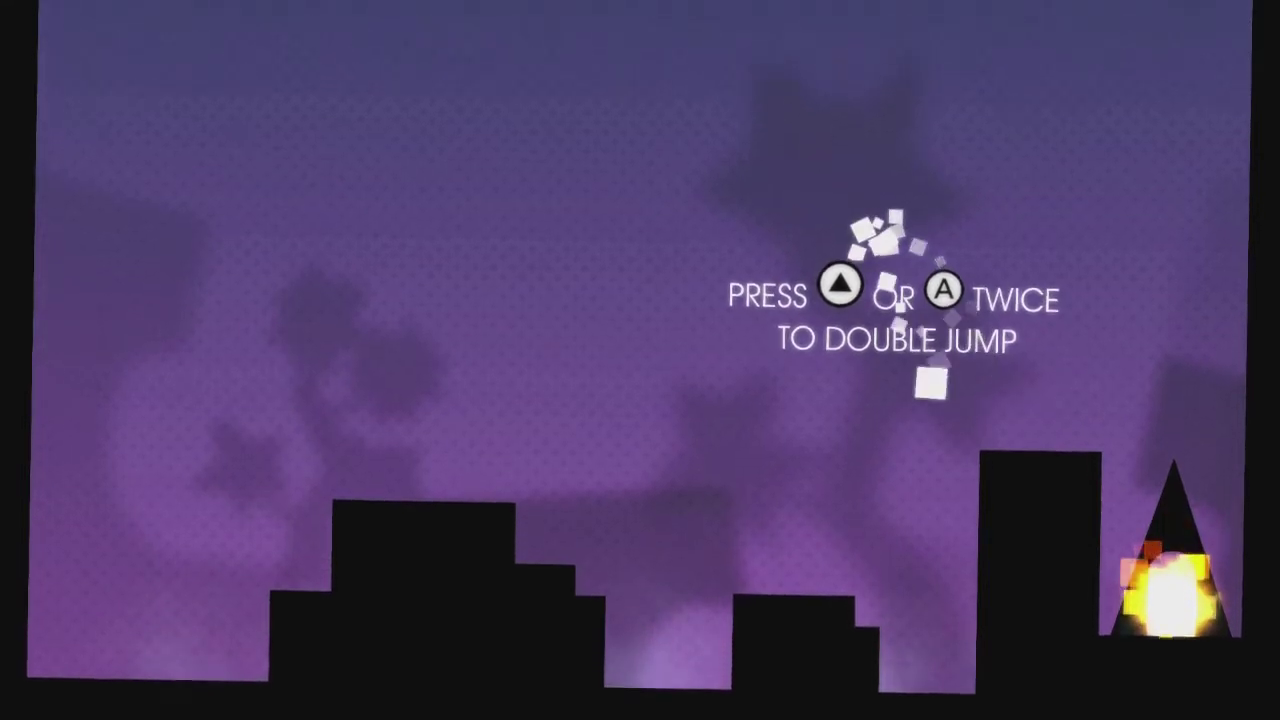
{"action": "key", "text": "Left"}
{"action": "key", "text": "Up"}
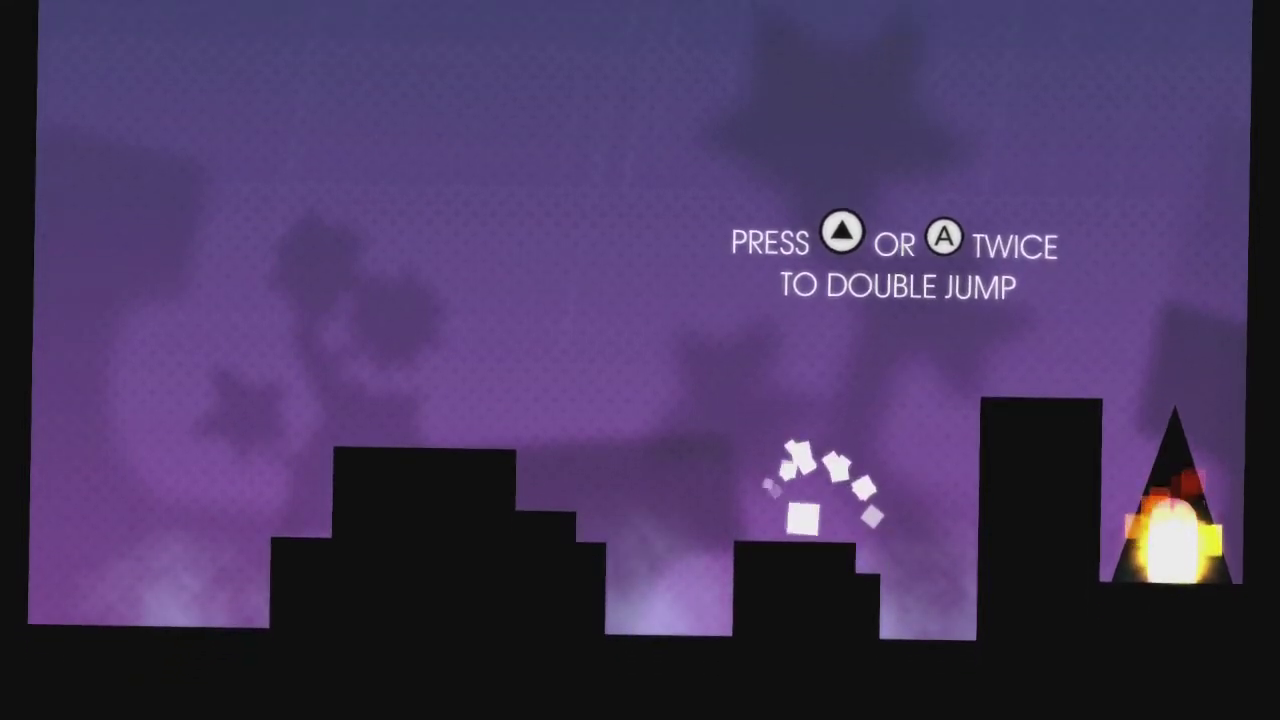
{"action": "key", "text": "Right"}
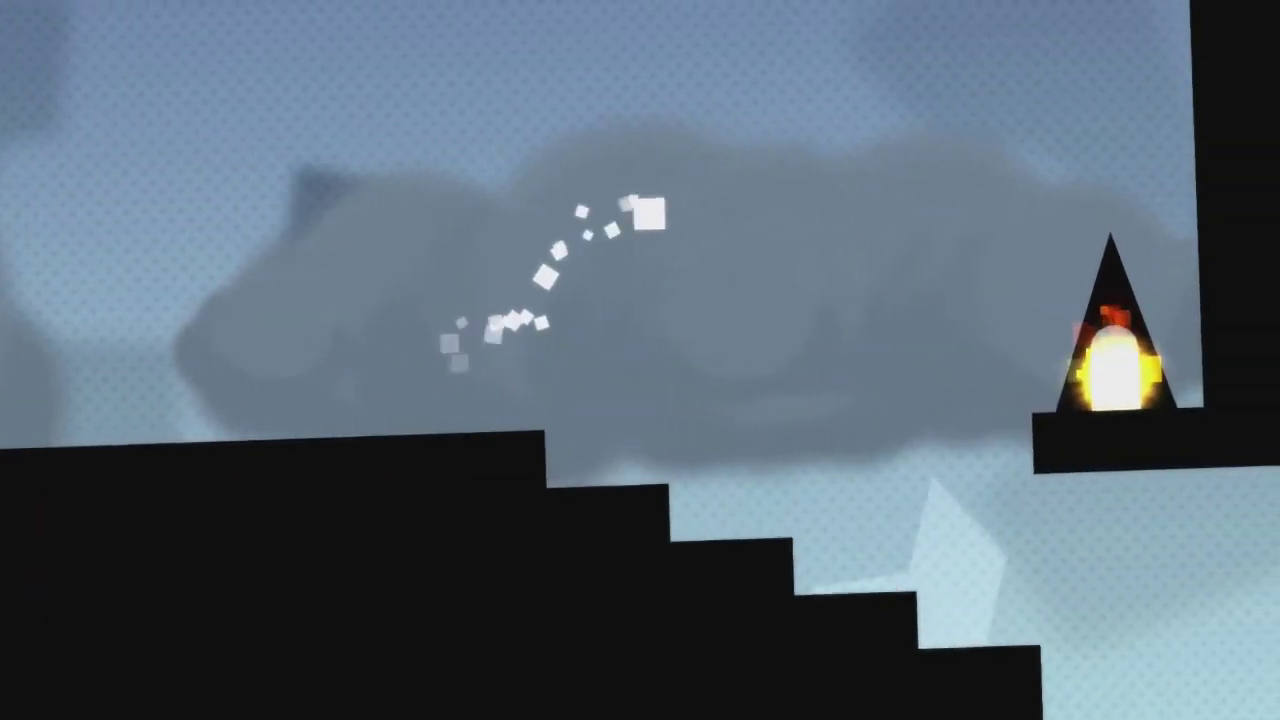
Climb the staircase steps, then flip to the red world and jump right.
{"action": "key", "text": "Left"}
{"action": "key", "text": "Up"}
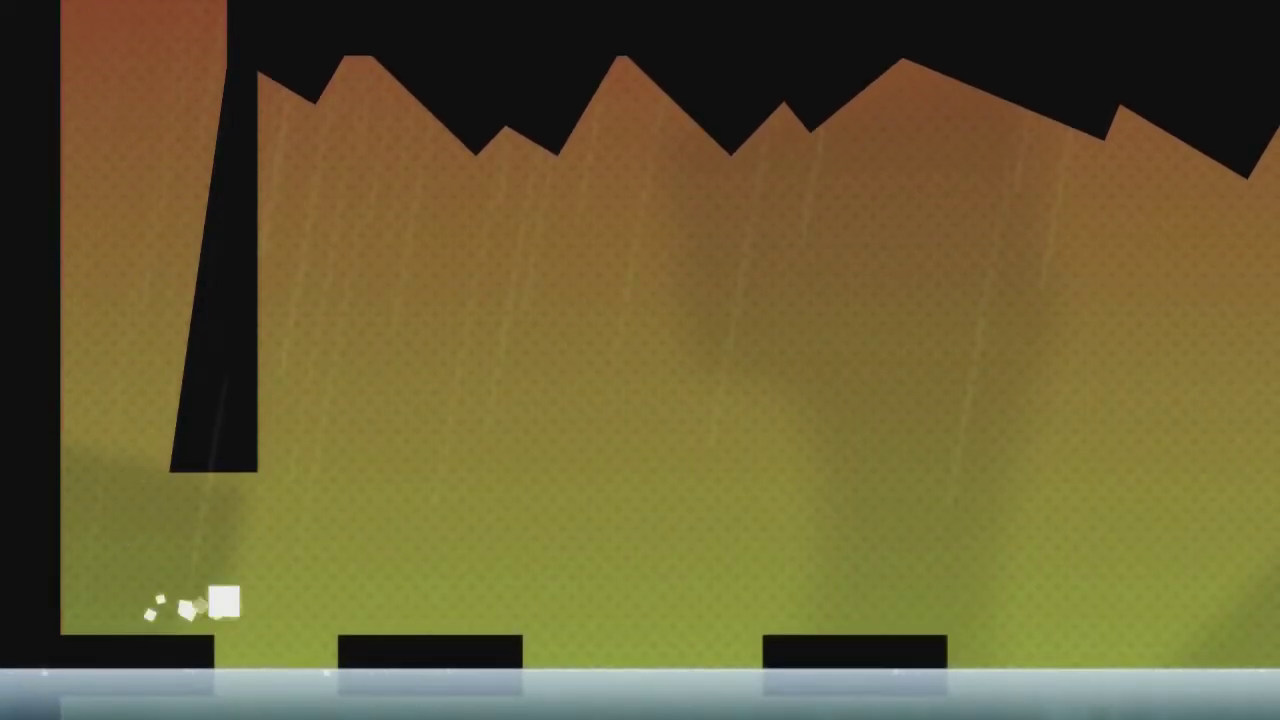
{"action": "key", "text": "Right"}
{"action": "key", "text": "Down"}
{"action": "key", "text": "Down"}
{"action": "key", "text": "Down"}
{"action": "key", "text": "Right"}
{"action": "key", "text": "Up"}
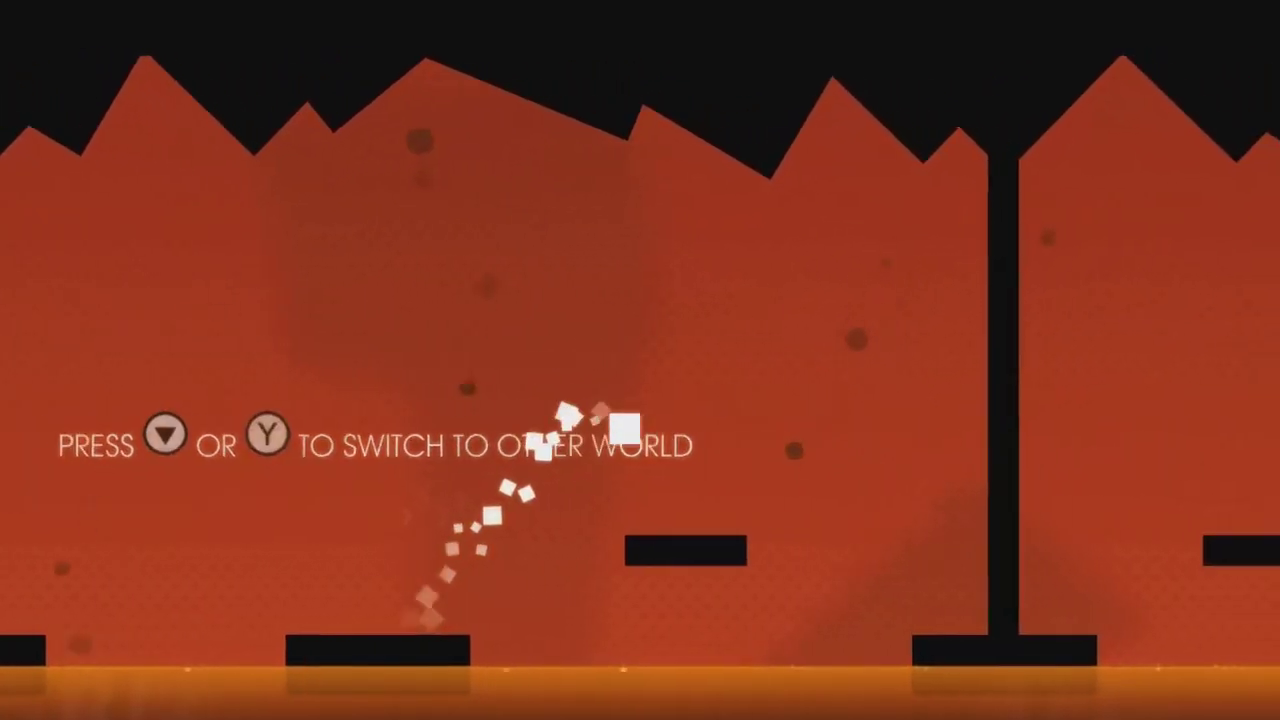
{"action": "key", "text": "Down"}
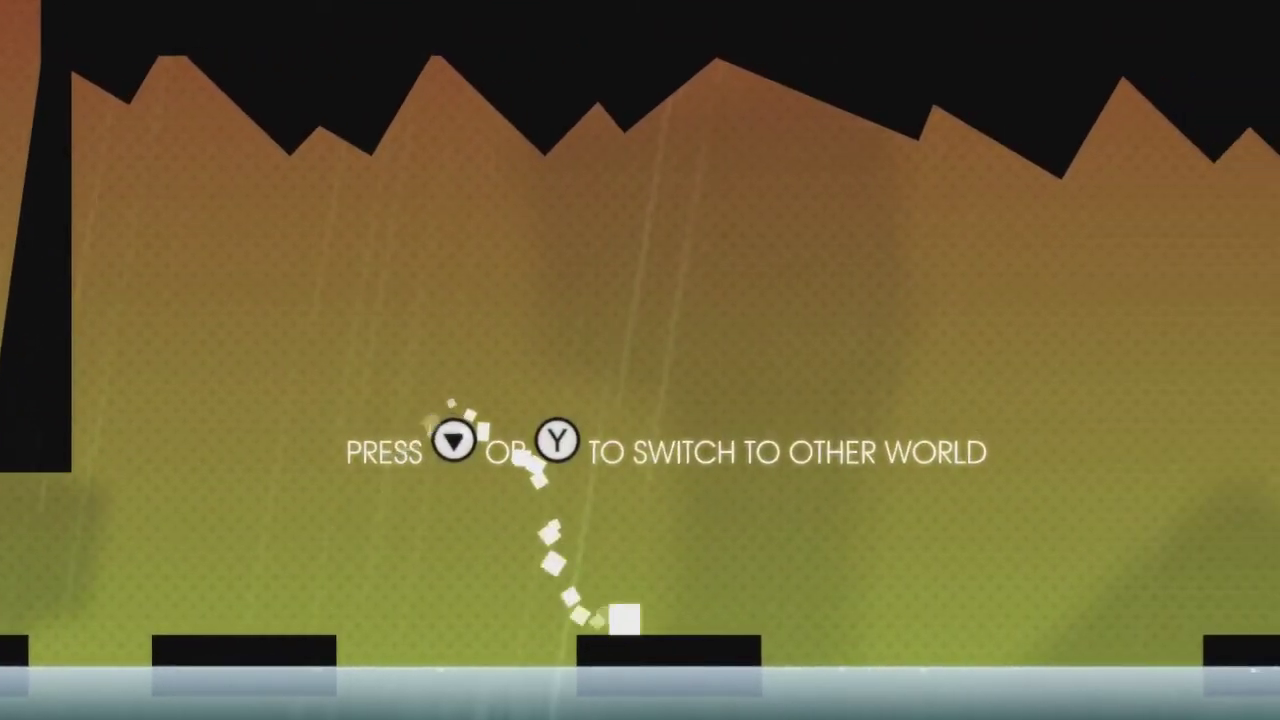
Alternate worlds while jumping across the platforms, ending back in the green world.
{"action": "key", "text": "Up"}
{"action": "key", "text": "Down"}
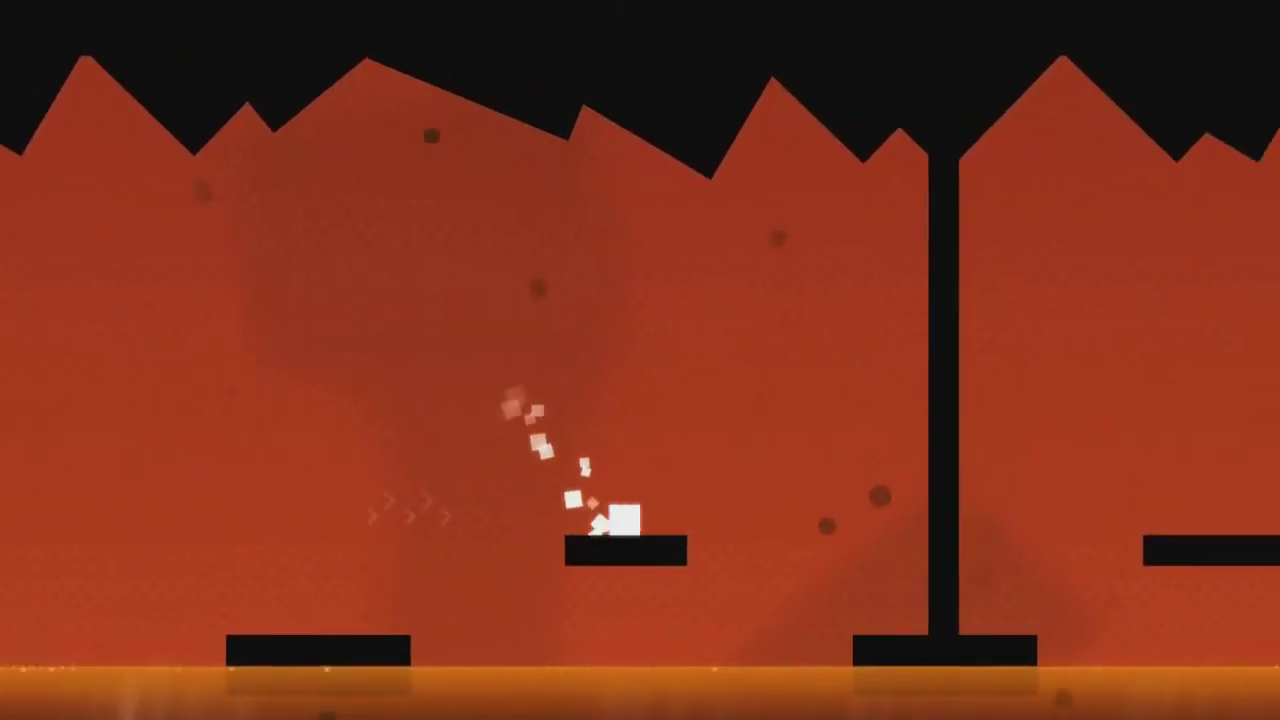
{"action": "key", "text": "Down"}
{"action": "key", "text": "Down"}
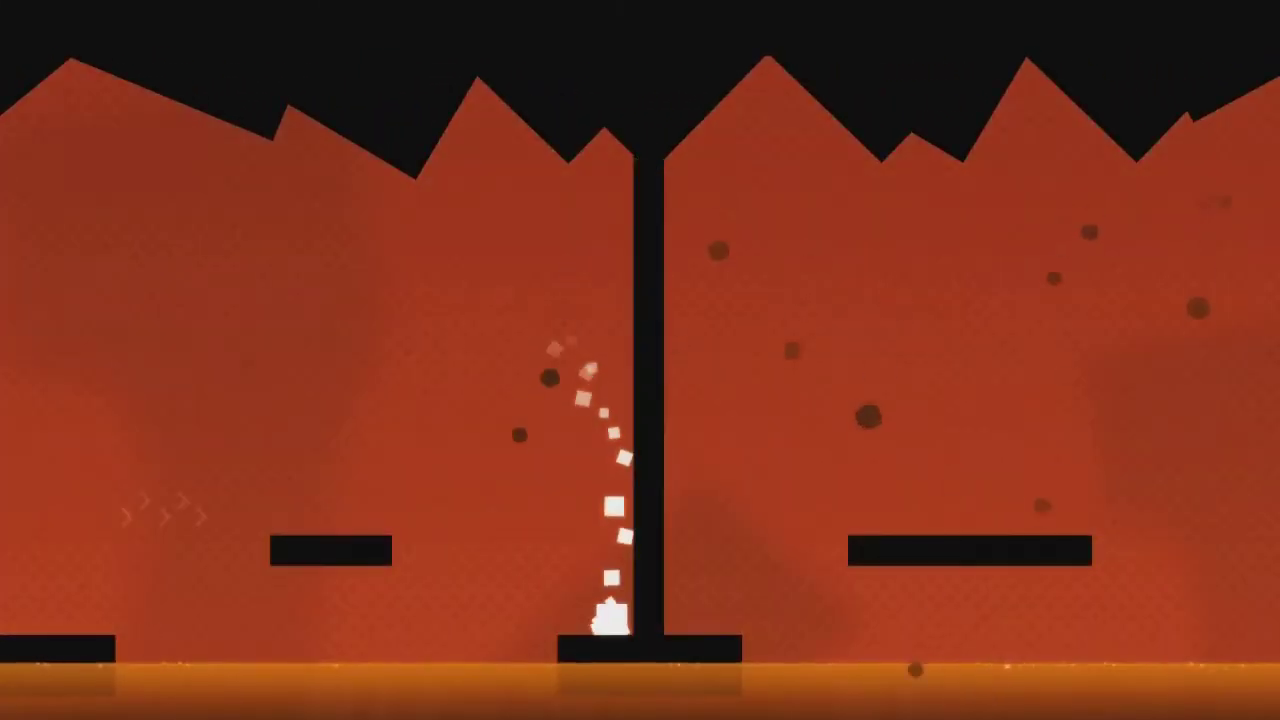
{"action": "key", "text": "Down"}
{"action": "key", "text": "Up"}
{"action": "key", "text": "Down"}
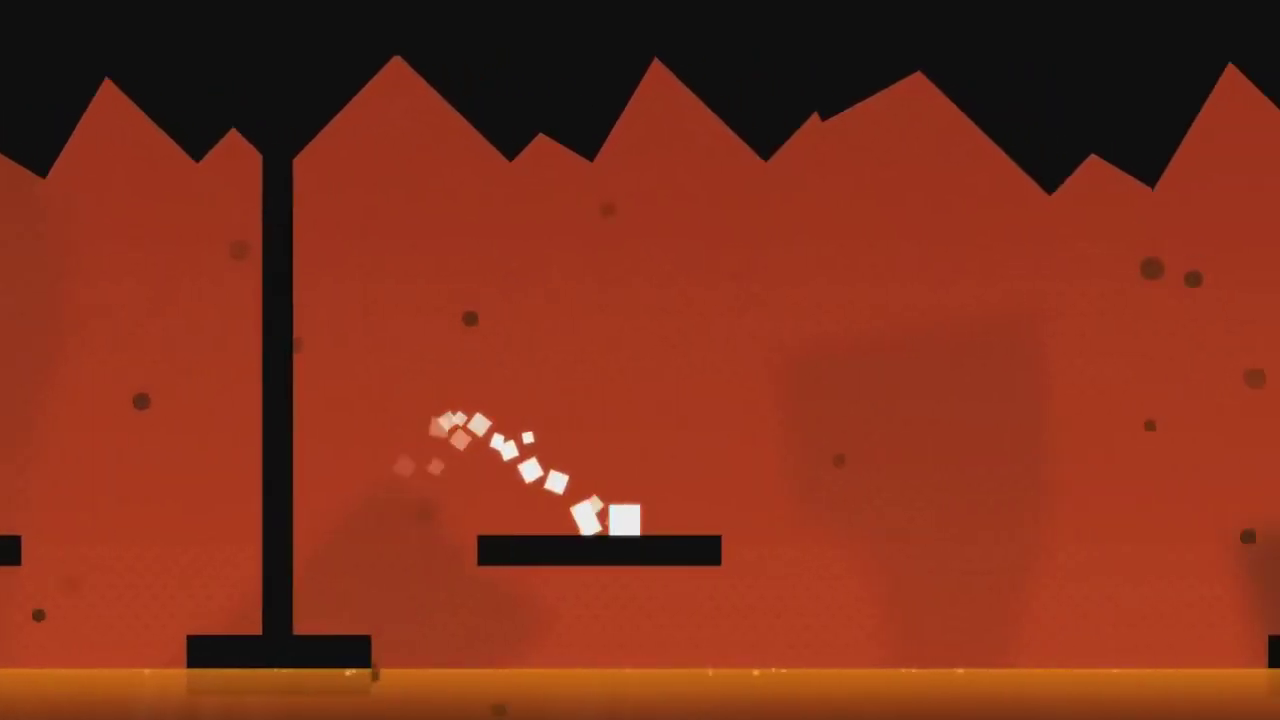
{"action": "key", "text": "Up"}
{"action": "key", "text": "Down"}
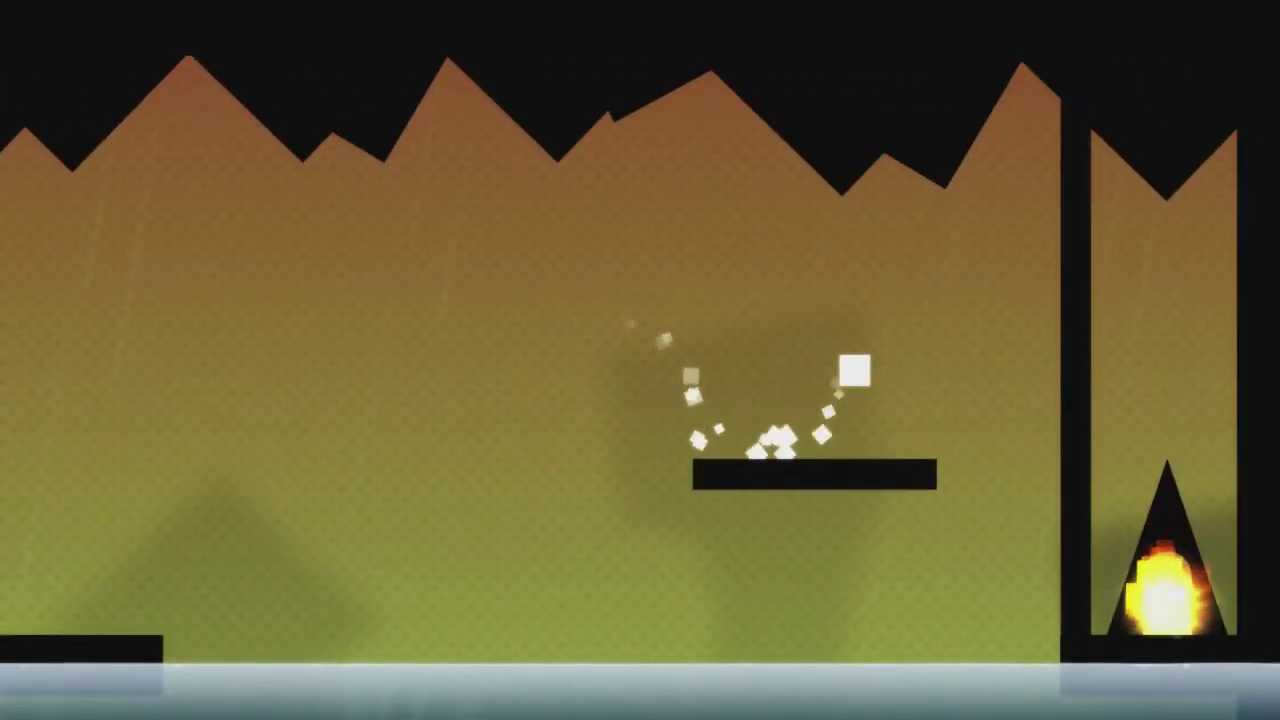
{"action": "key", "text": "Down"}
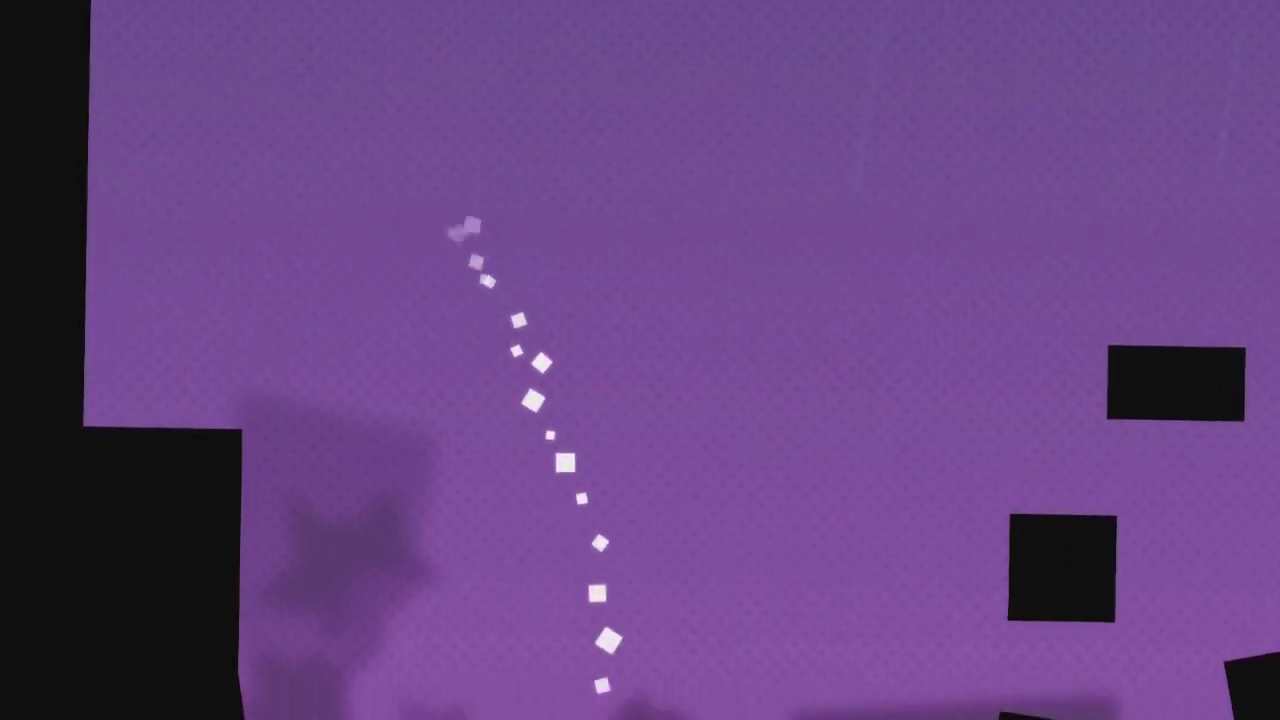
Jump across the falling blocks and small black platform, then drop to the bottom platform.
{"action": "key", "text": "Up"}
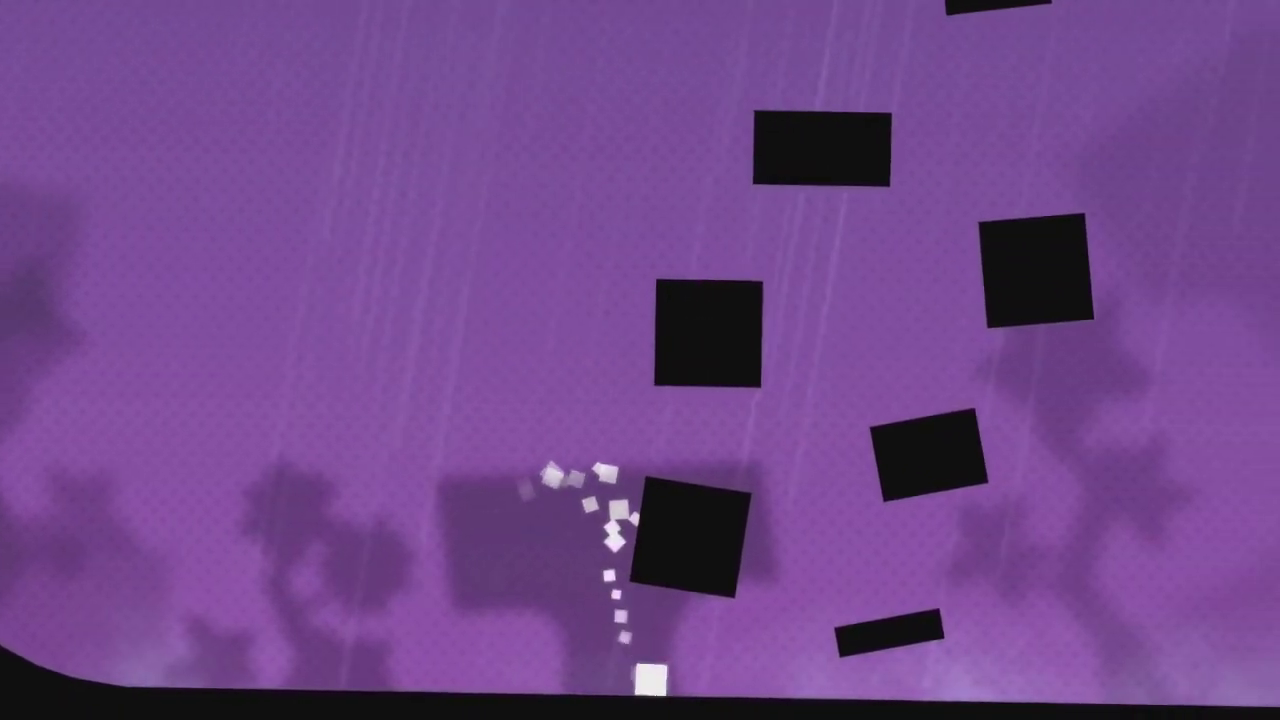
{"action": "key", "text": "Up"}
{"action": "key", "text": "Up"}
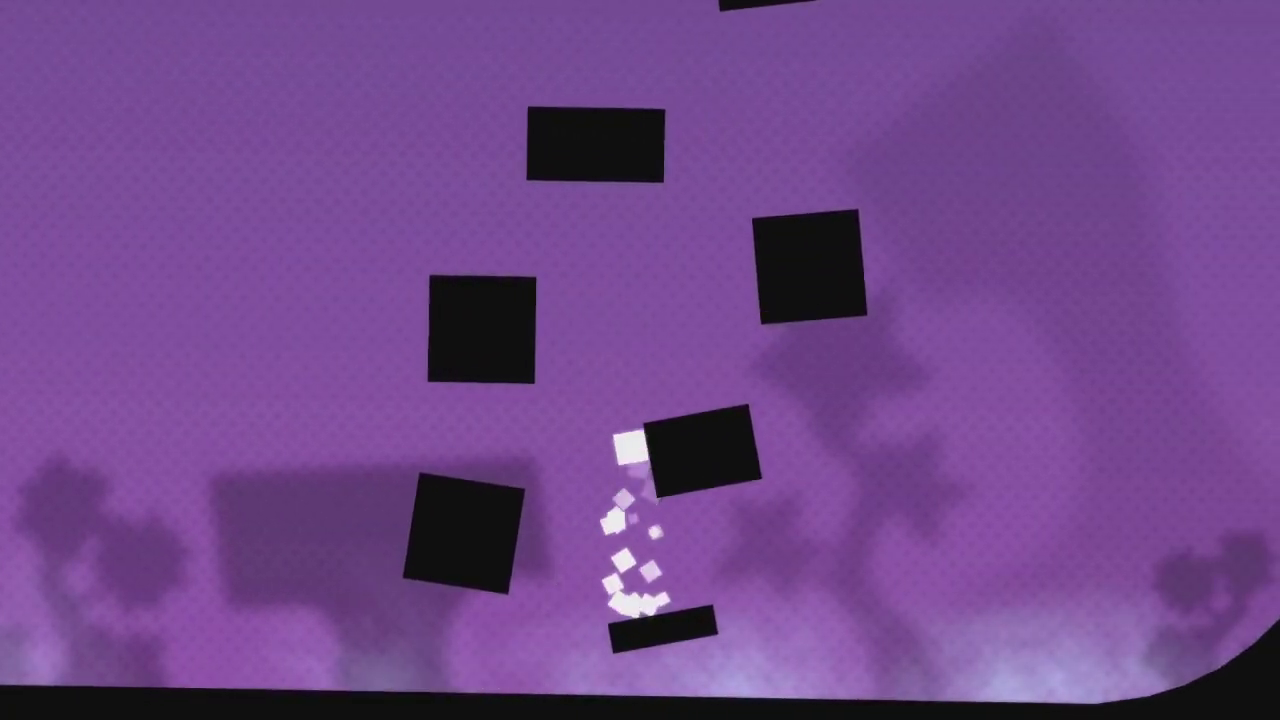
{"action": "key", "text": "Left"}
{"action": "key", "text": "Up"}
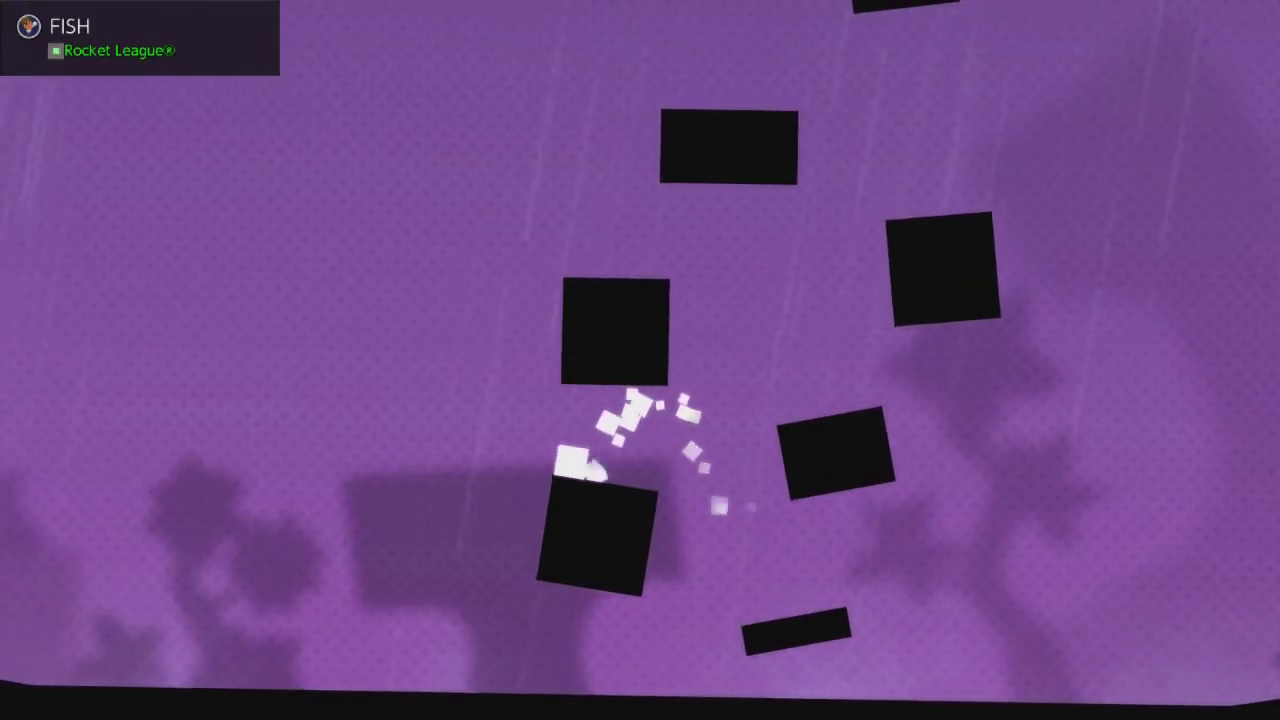
{"action": "key", "text": "Right"}
{"action": "key", "text": "Up"}
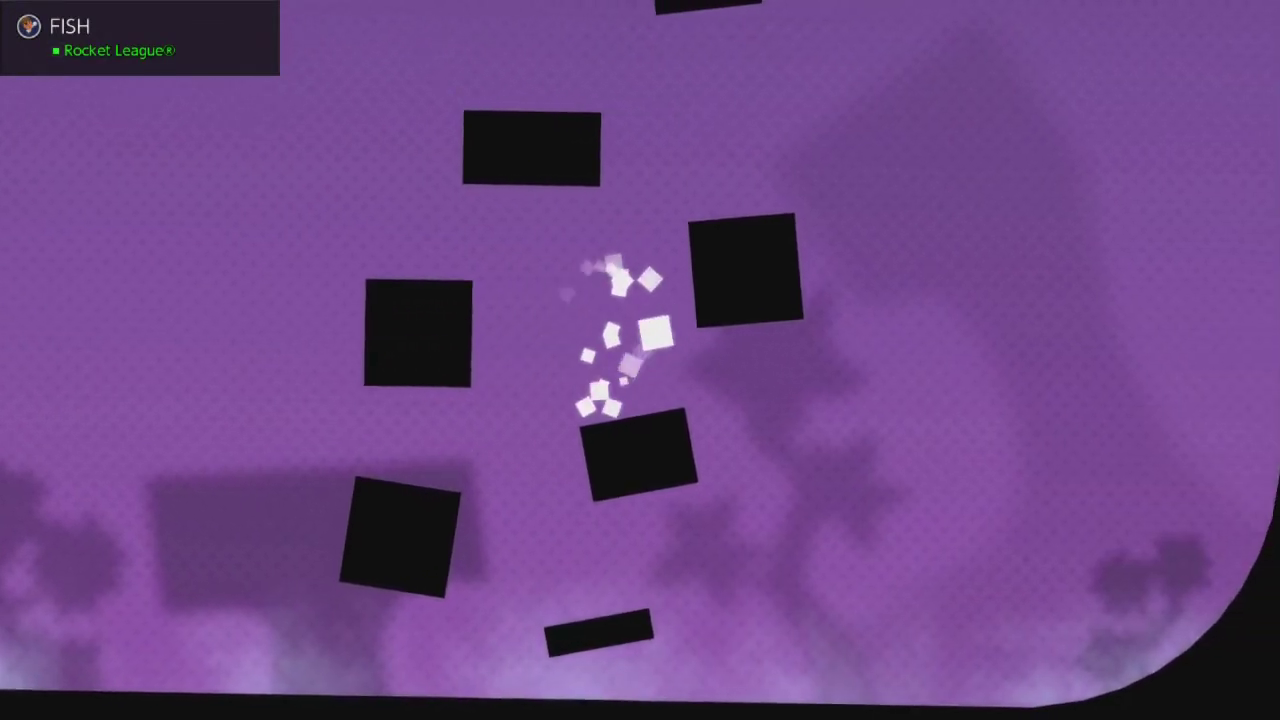
{"action": "key", "text": "Left"}
{"action": "key", "text": "Right"}
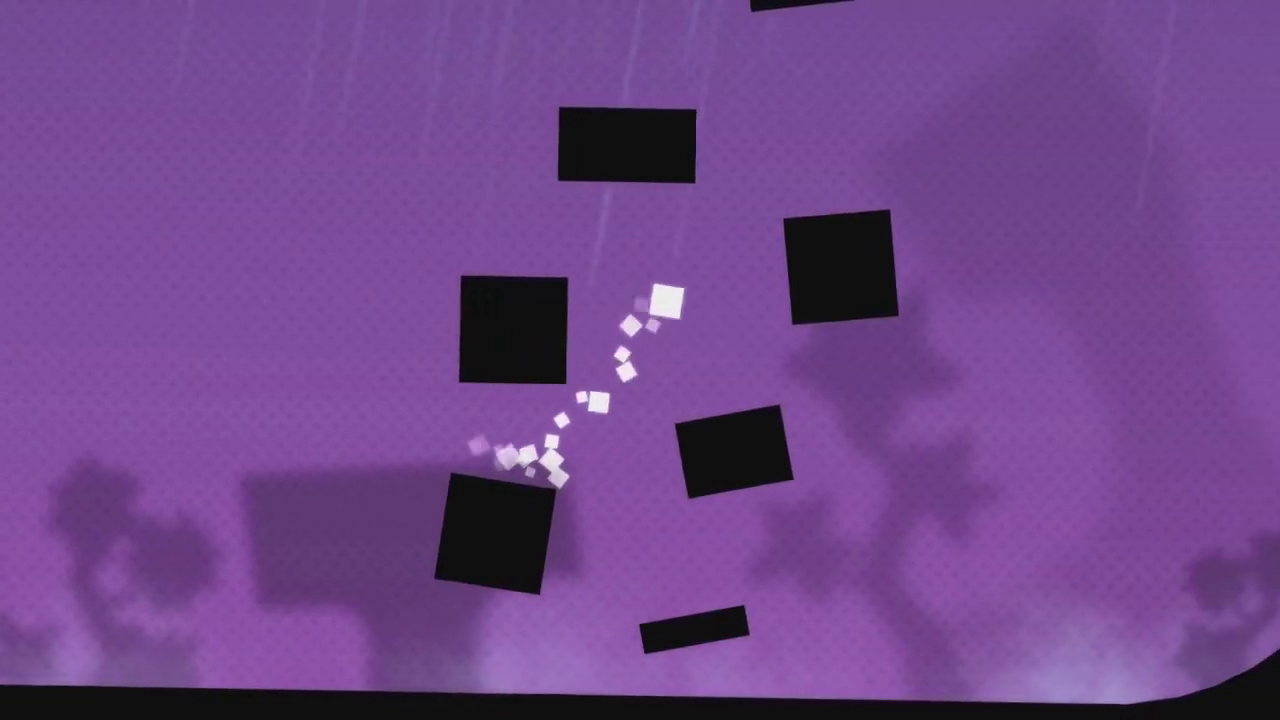
Climb the blocks from up-left to right, then jump from the bar above them.
{"action": "key", "text": "Up"}
{"action": "key", "text": "Left"}
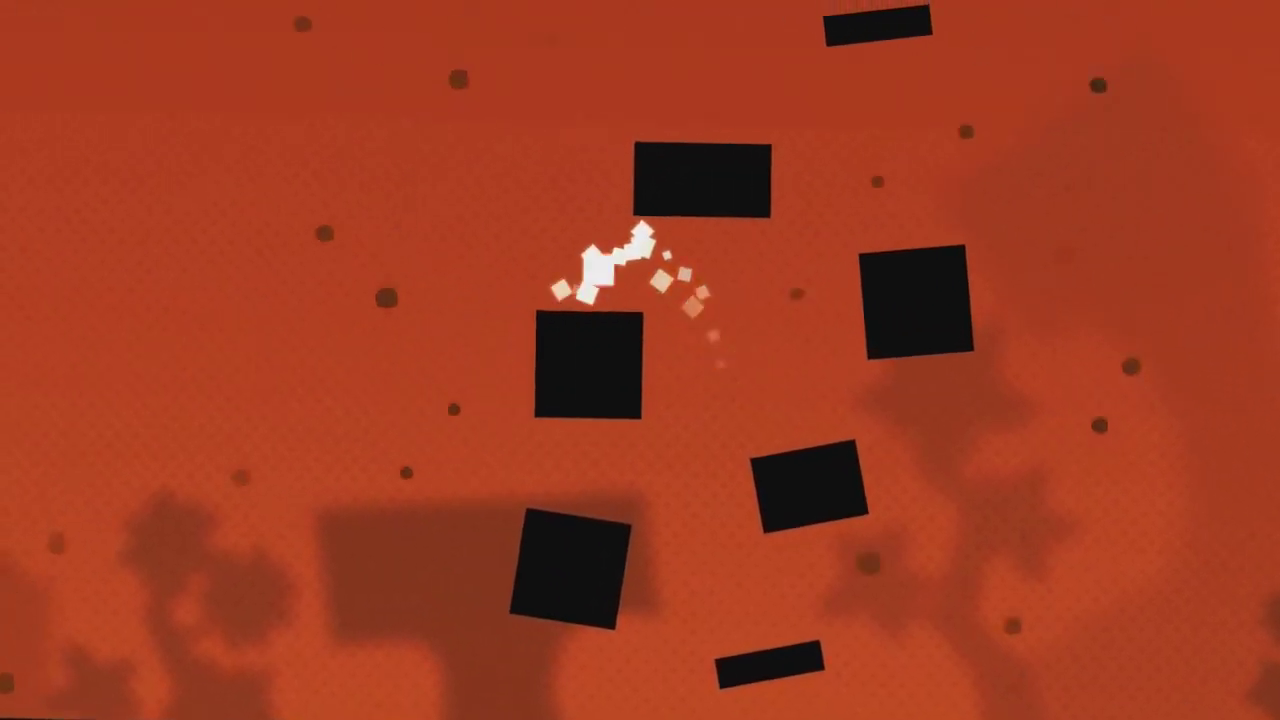
{"action": "key", "text": "Up"}
{"action": "key", "text": "Right"}
{"action": "key", "text": "Up"}
{"action": "key", "text": "Right"}
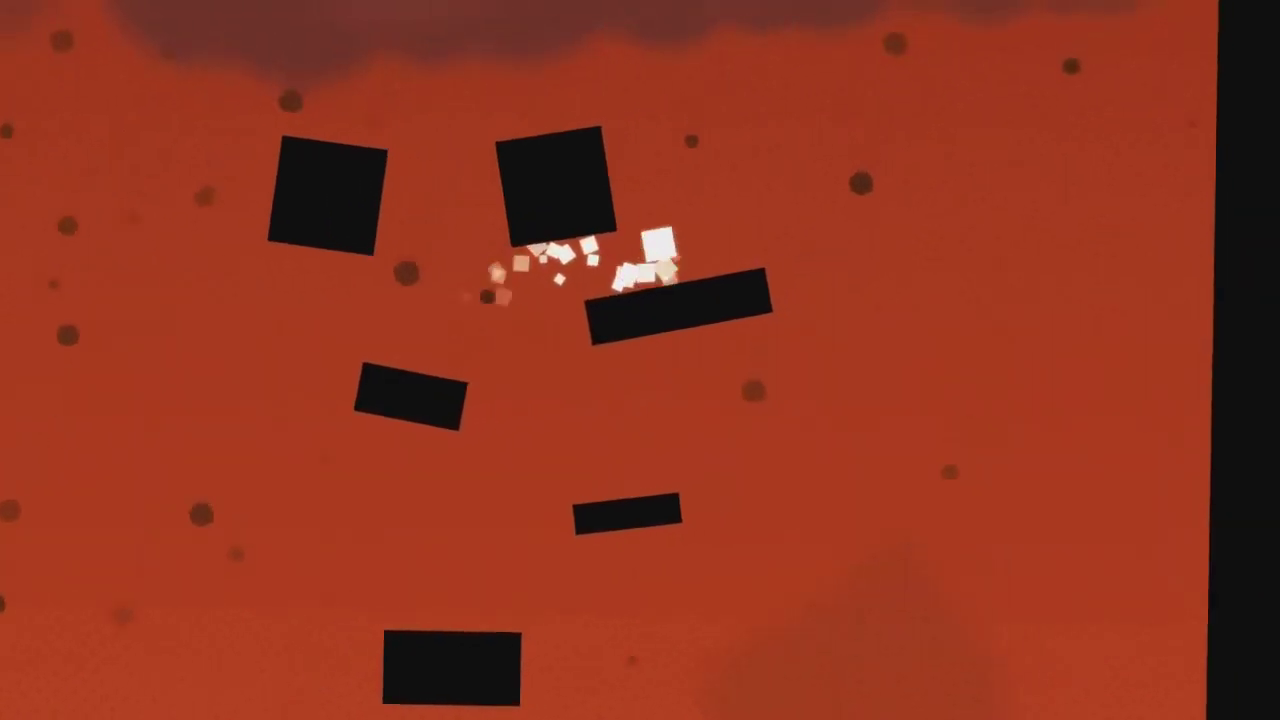
{"action": "key", "text": "Up"}
{"action": "key", "text": "Left"}
{"action": "key", "text": "Right"}
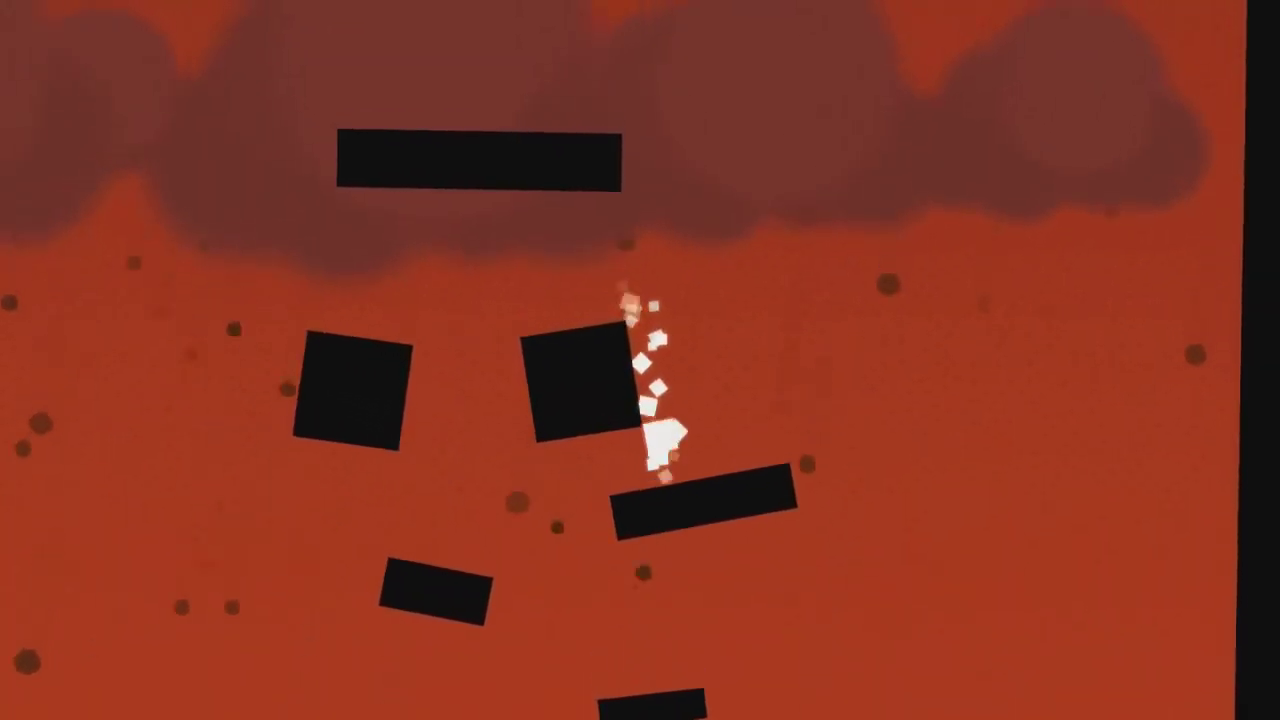
Hop from the slanted bar via the top bar and tilted block onto the upper bar.
{"action": "key", "text": "Up"}
{"action": "key", "text": "Left"}
{"action": "key", "text": "Up"}
{"action": "key", "text": "Right"}
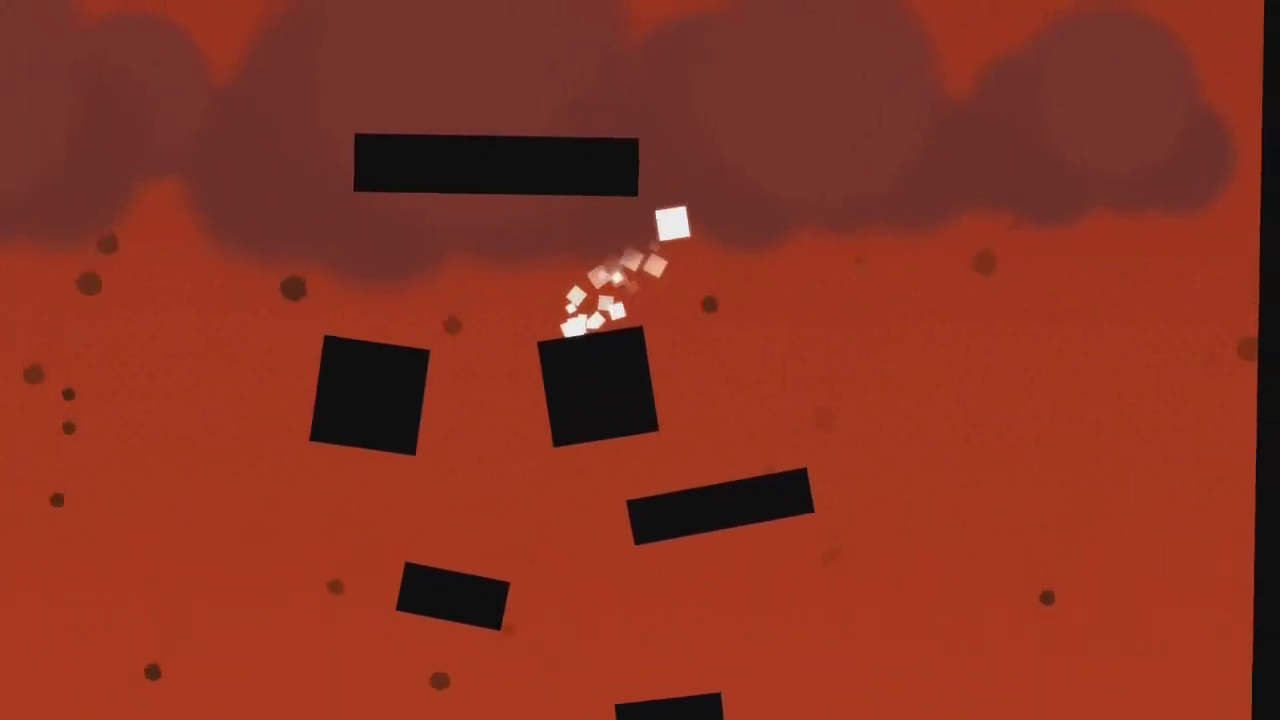
{"action": "key", "text": "Left"}
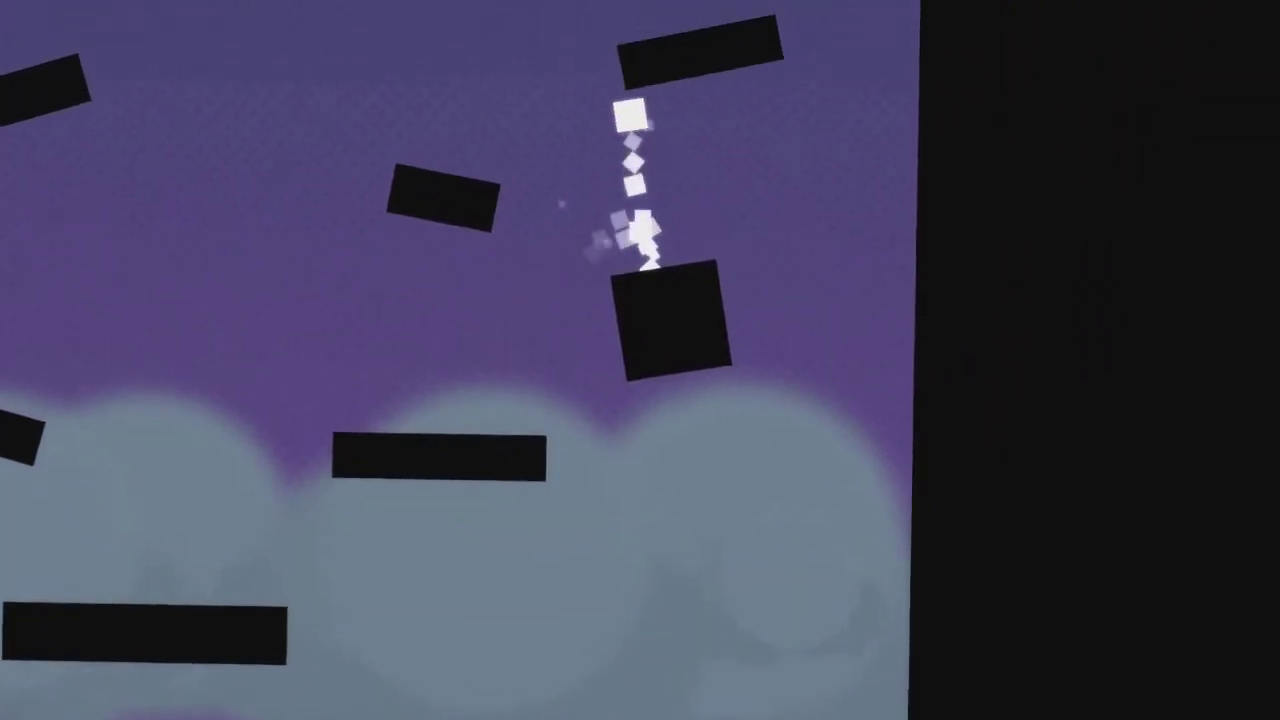
{"action": "key", "text": "Up"}
{"action": "key", "text": "Left"}
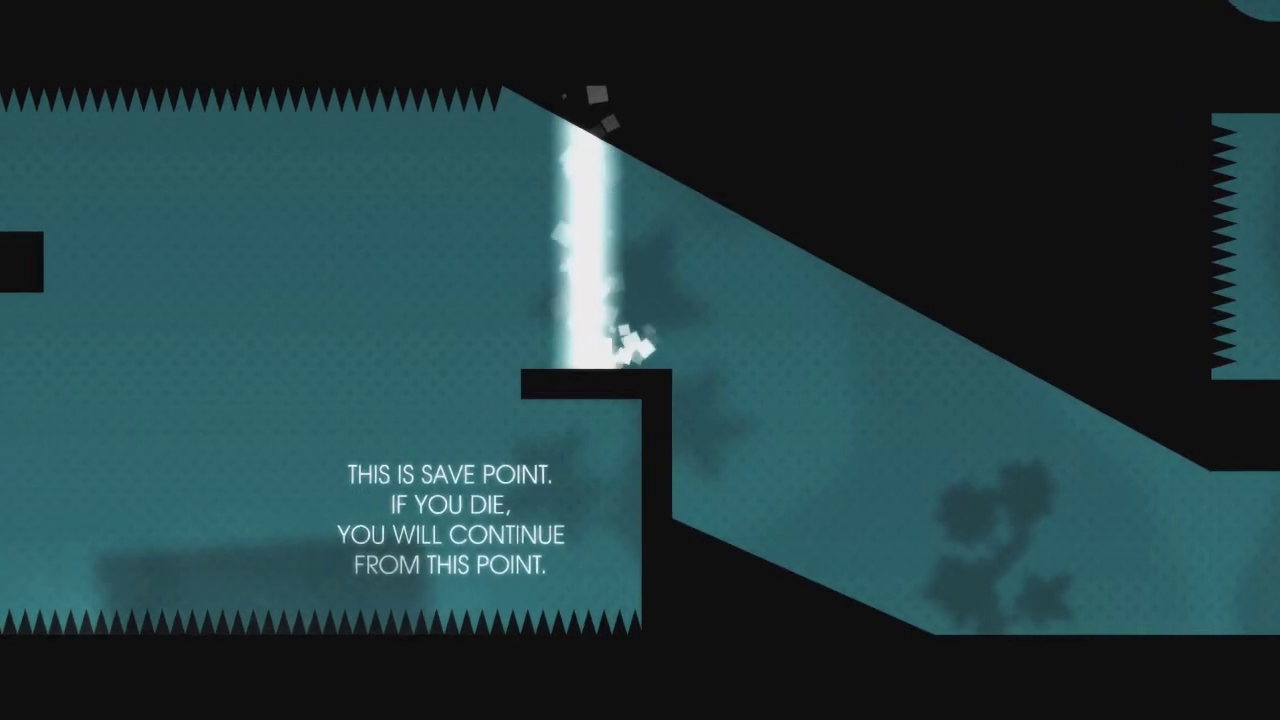
{"action": "key", "text": "space"}
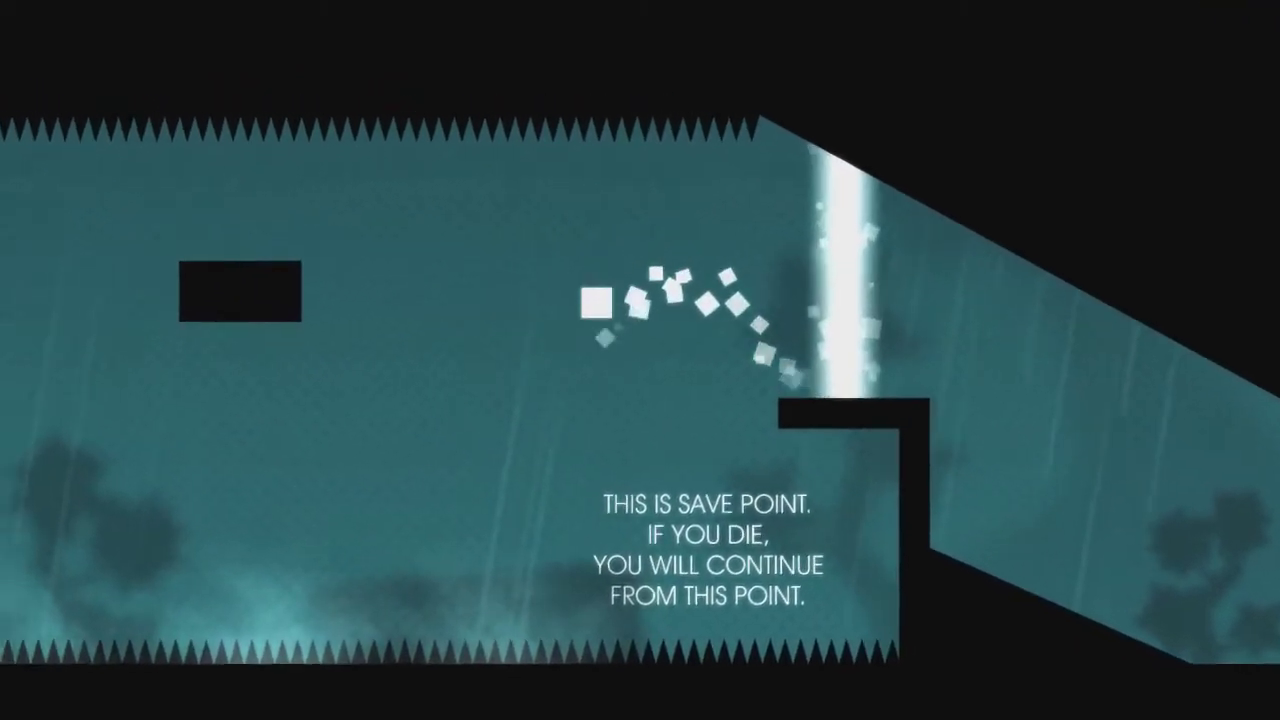
Reach the save point, then switch colours to teal and jump left across the platforms.
{"action": "key", "text": "x"}
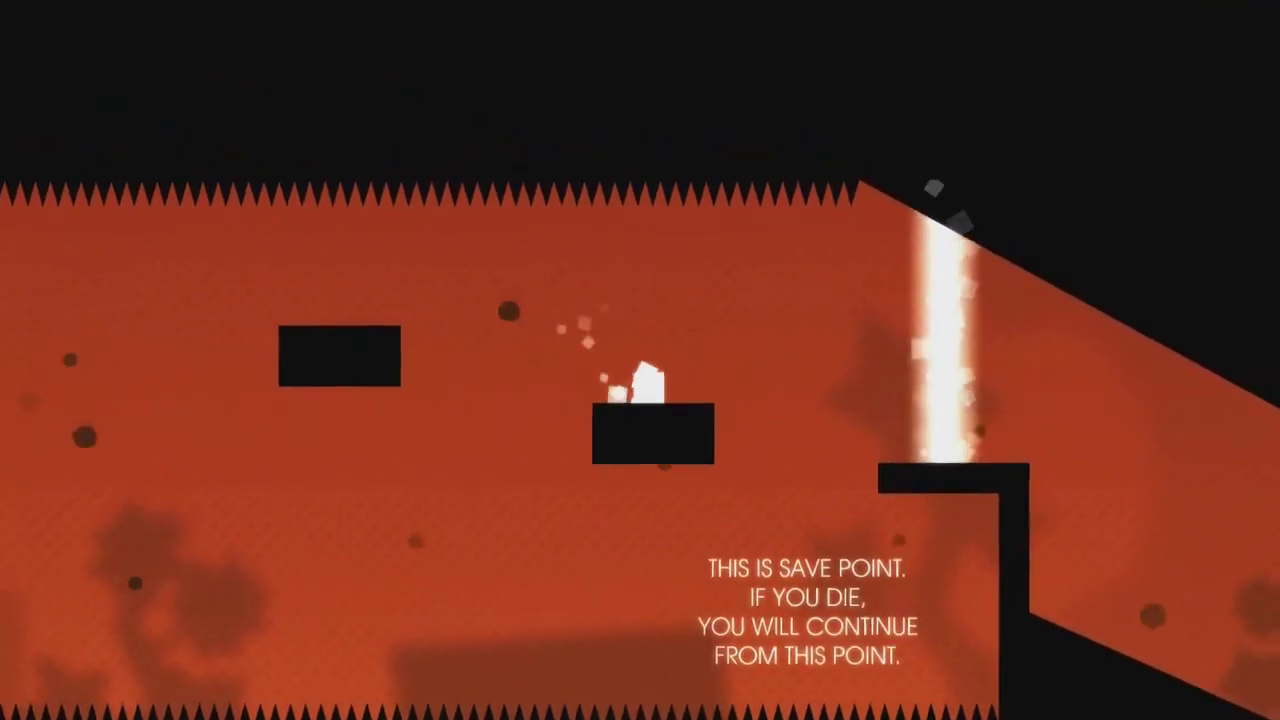
{"action": "key", "text": "space"}
{"action": "key", "text": "space"}
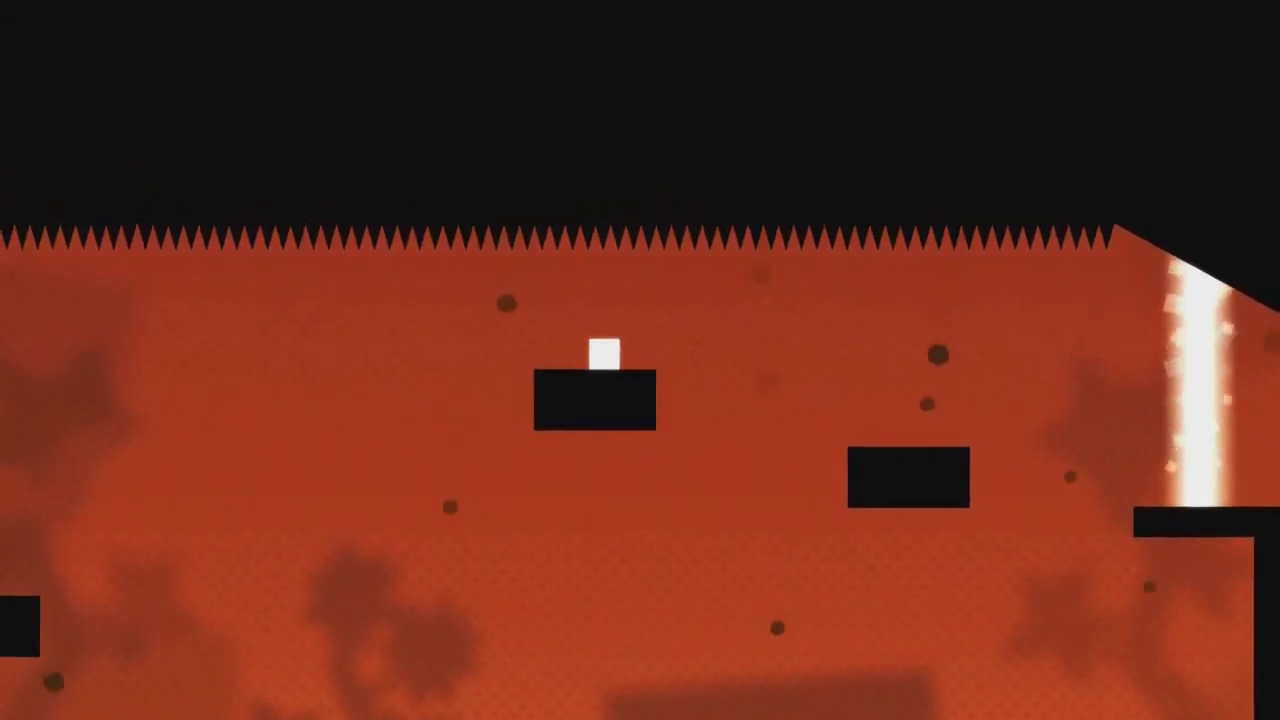
{"action": "key", "text": "x"}
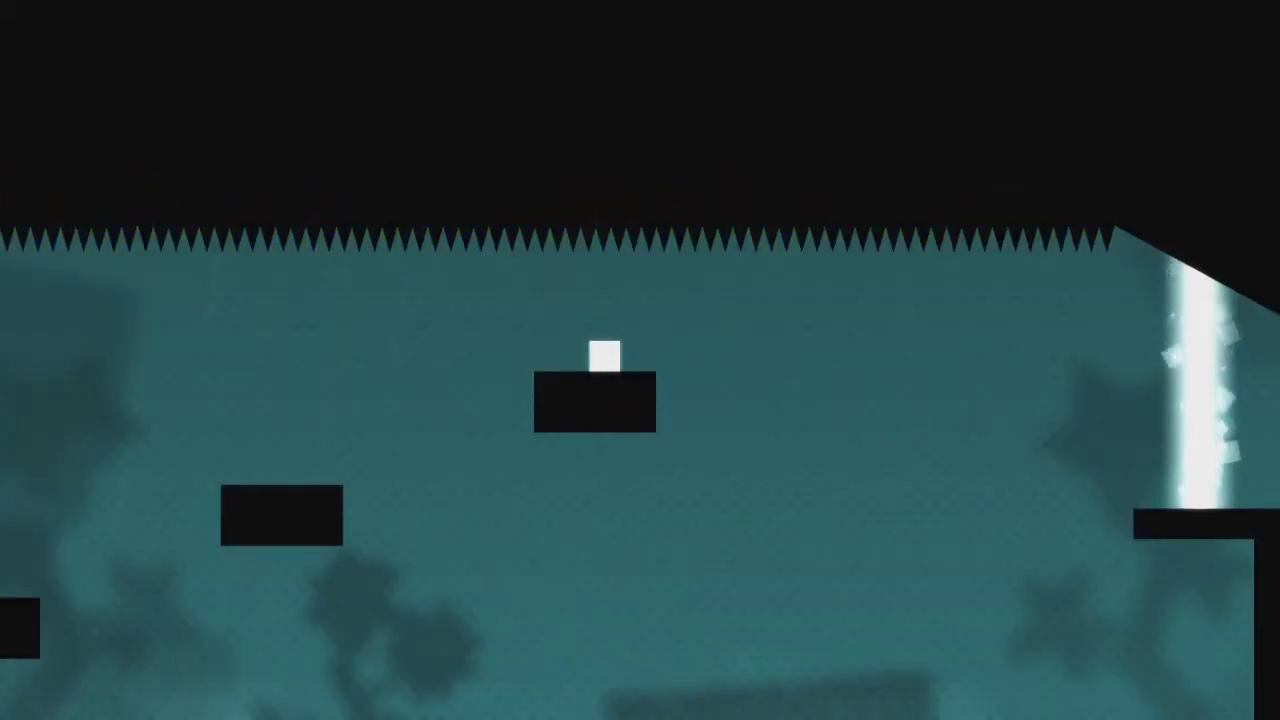
{"action": "key", "text": "x"}
{"action": "key", "text": "space"}
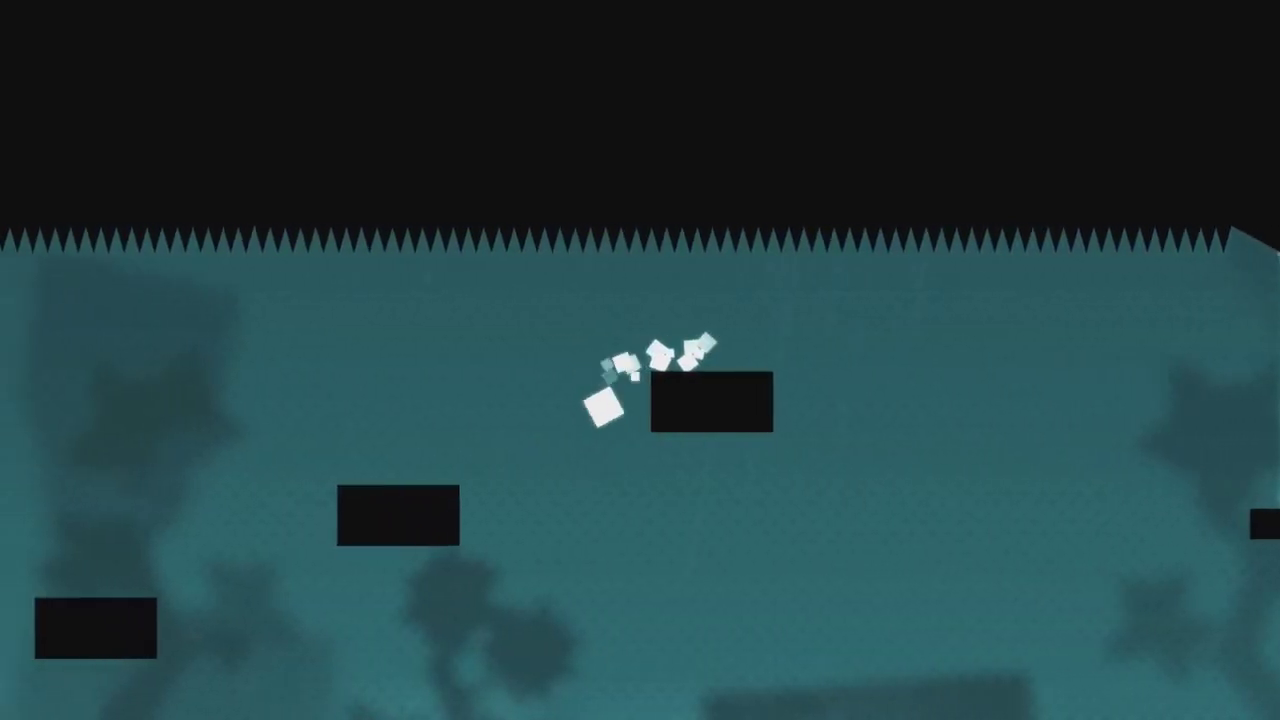
{"action": "key", "text": "space"}
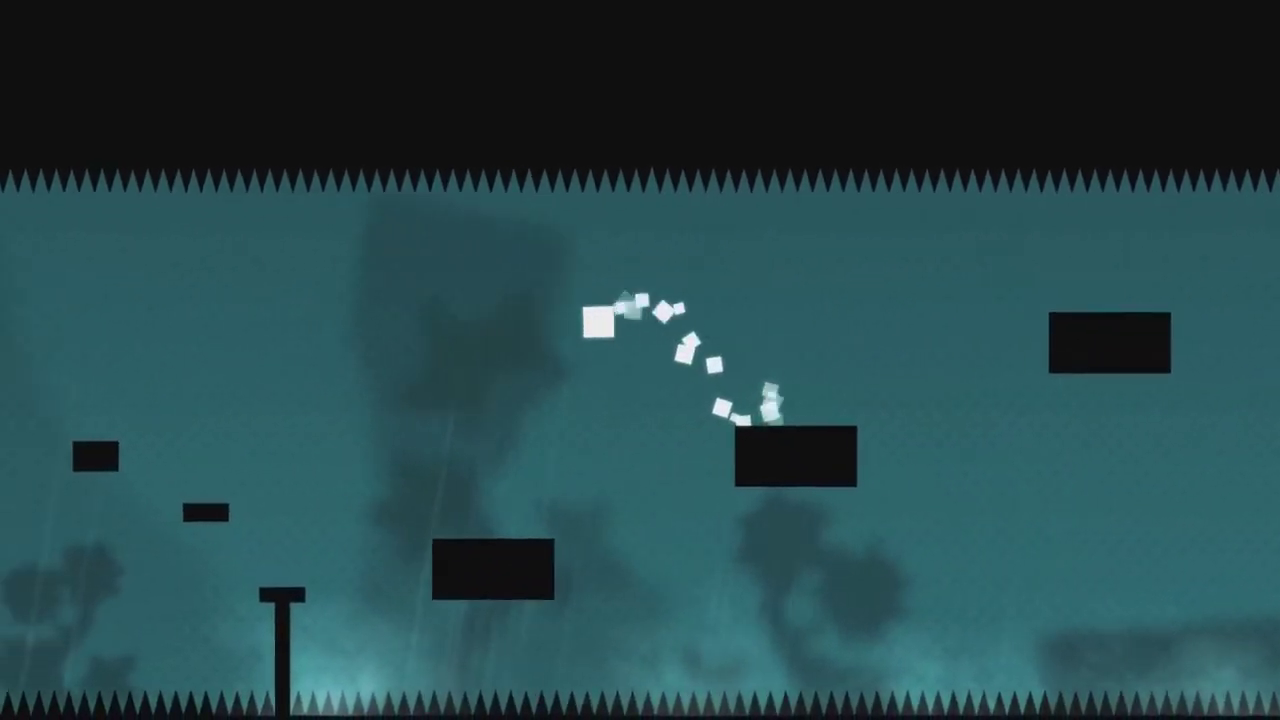
{"action": "key", "text": "space"}
{"action": "key", "text": "space"}
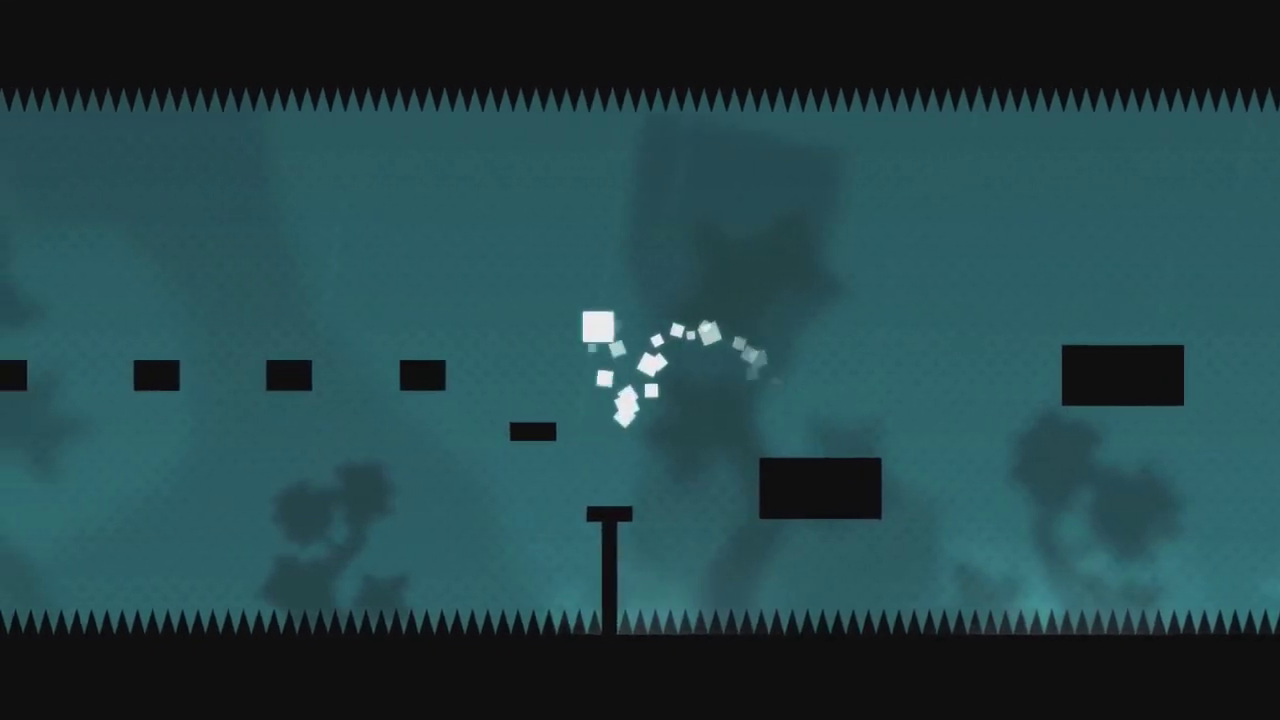
{"action": "key", "text": "space"}
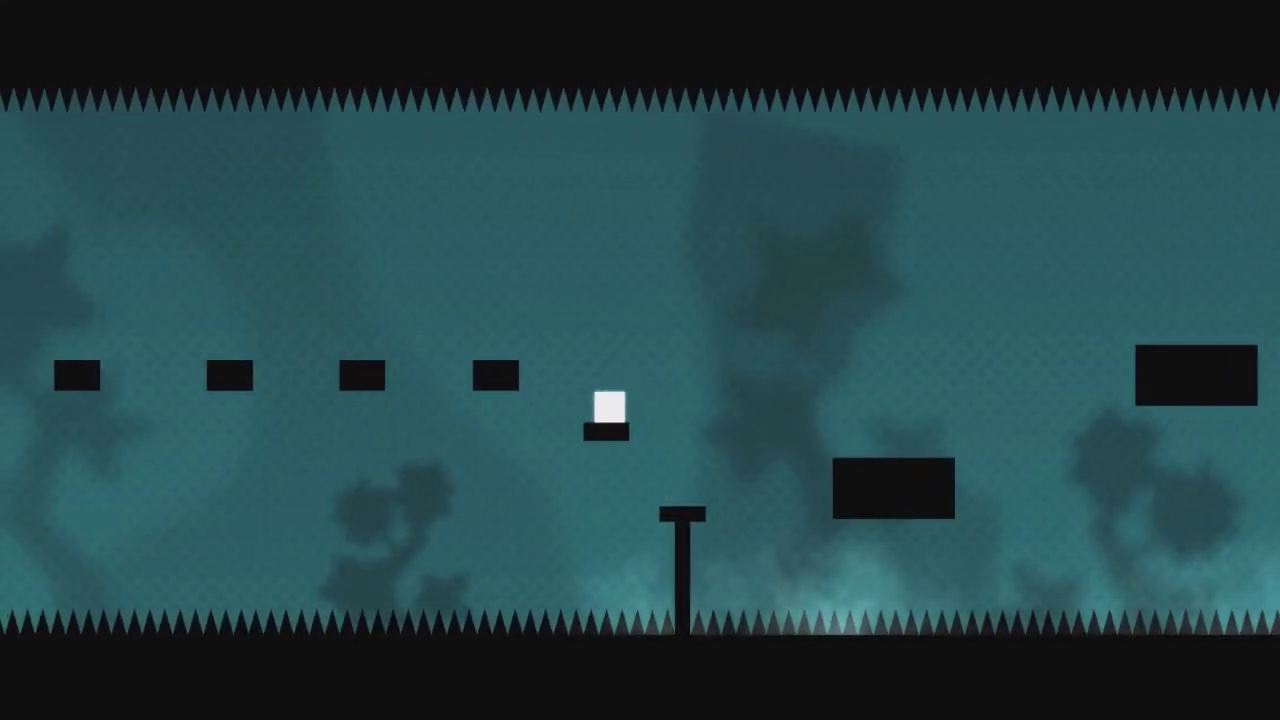
{"action": "key", "text": "space"}
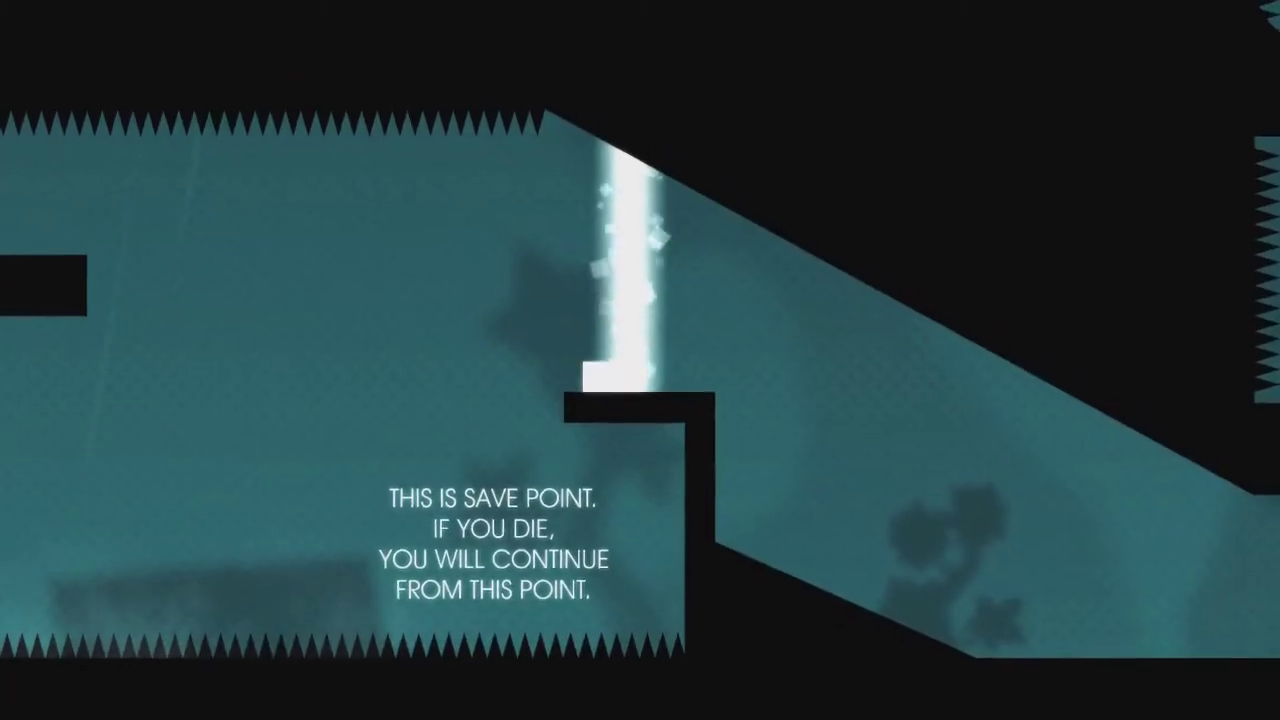
Jump up-left from the save point across the small blocks toward the ledge.
{"action": "key", "text": "space"}
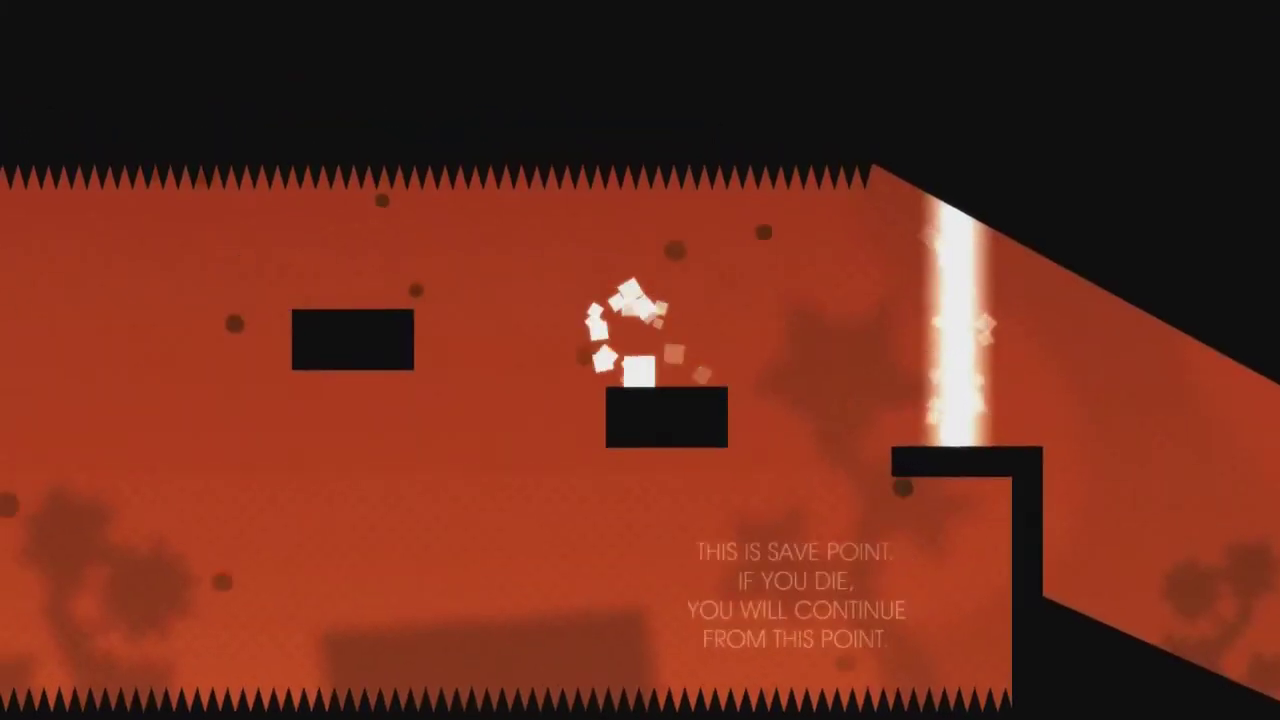
{"action": "key", "text": "space"}
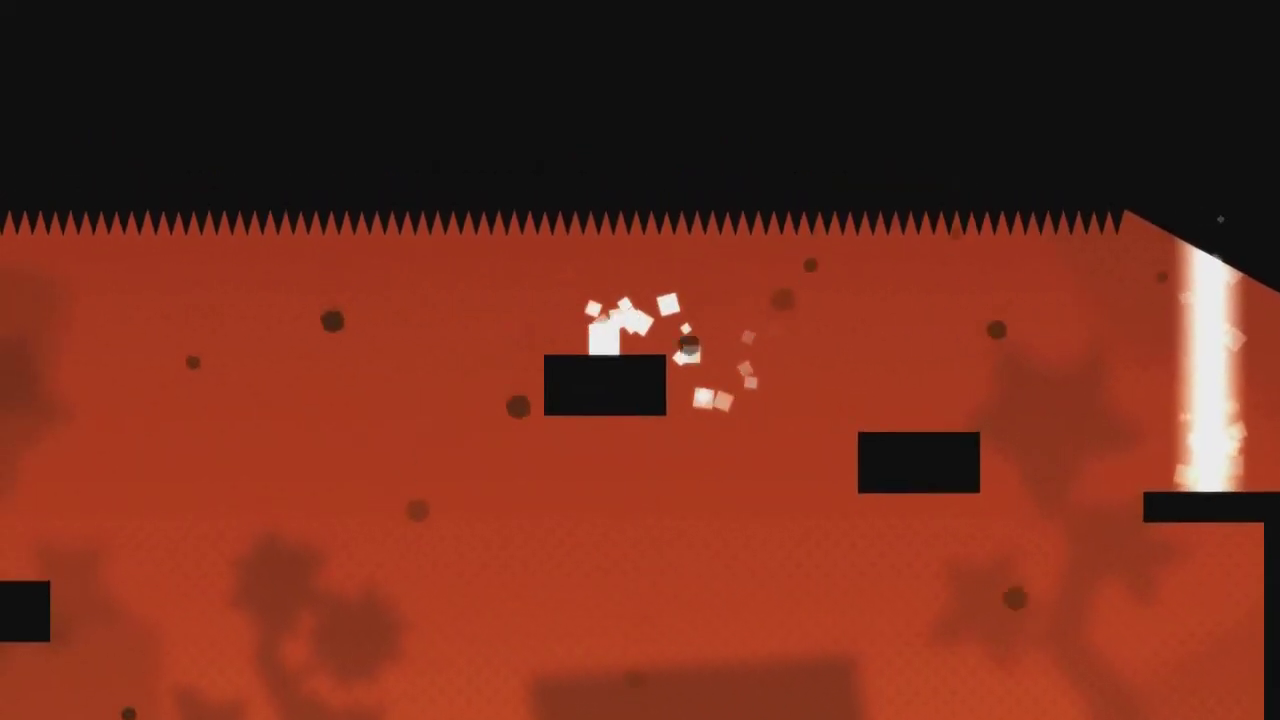
{"action": "key", "text": "space"}
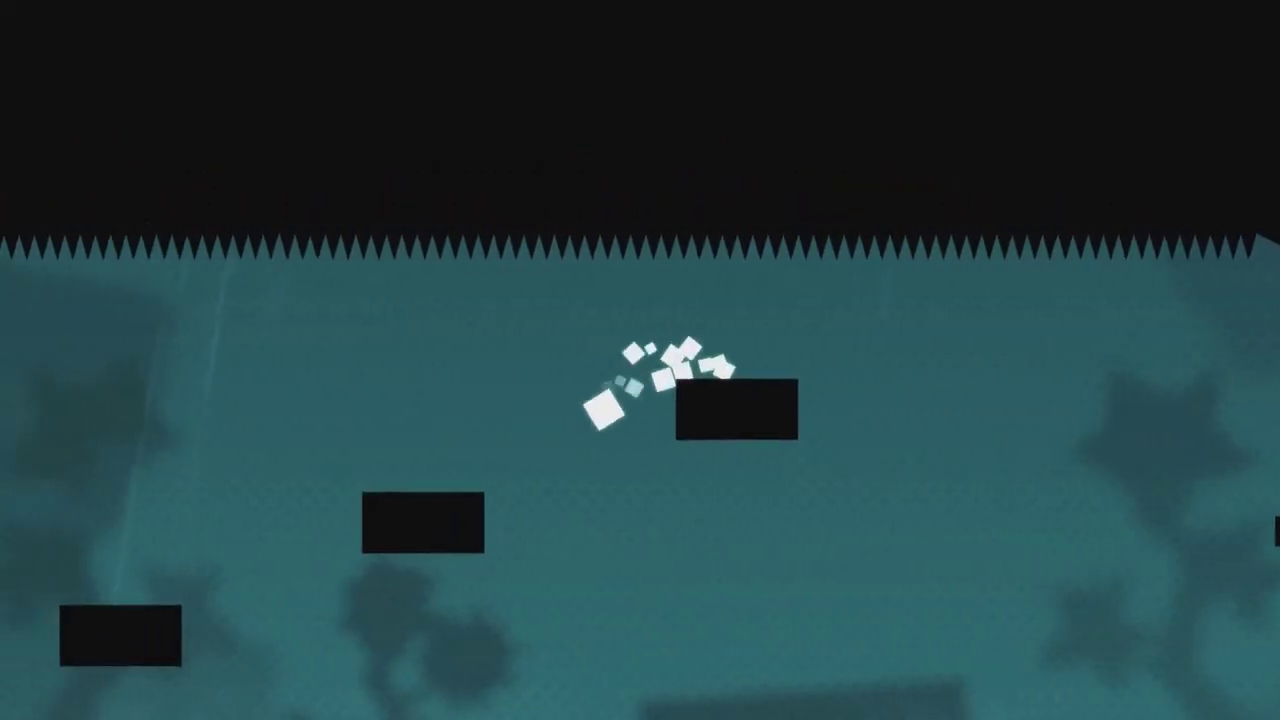
{"action": "key", "text": "space"}
{"action": "key", "text": "space"}
{"action": "key", "text": "space"}
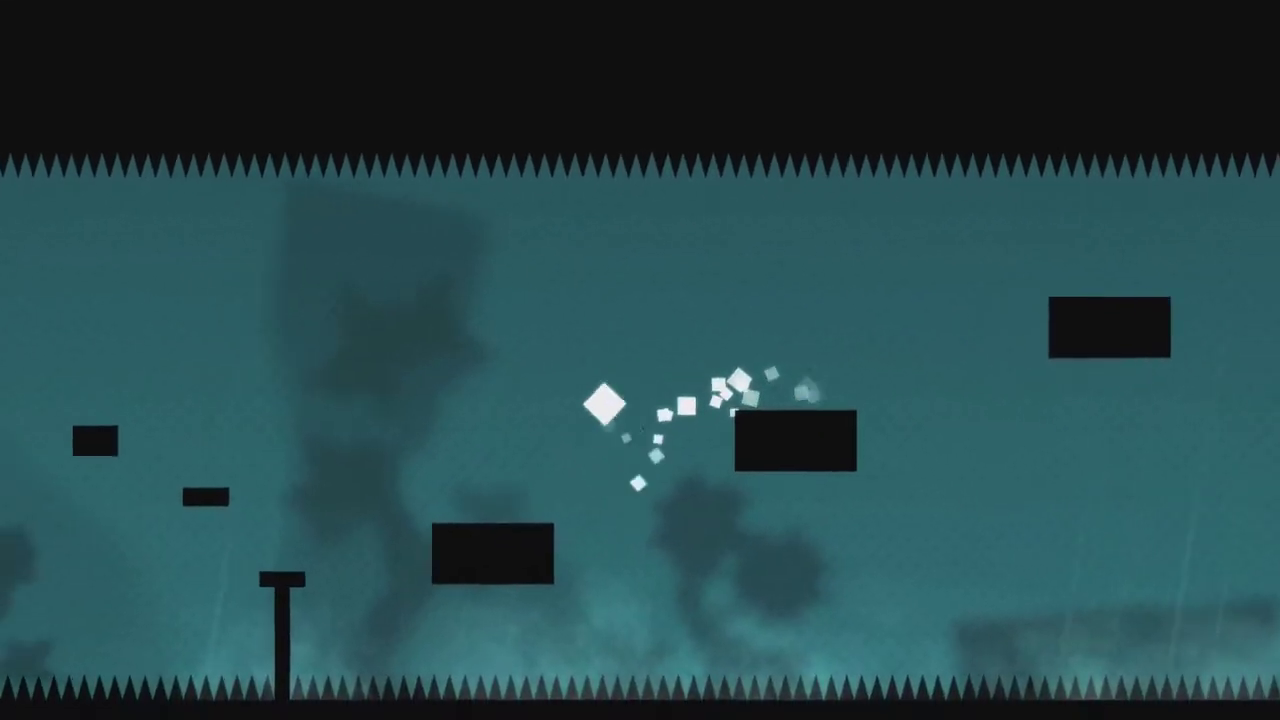
{"action": "key", "text": "space"}
{"action": "key", "text": "space"}
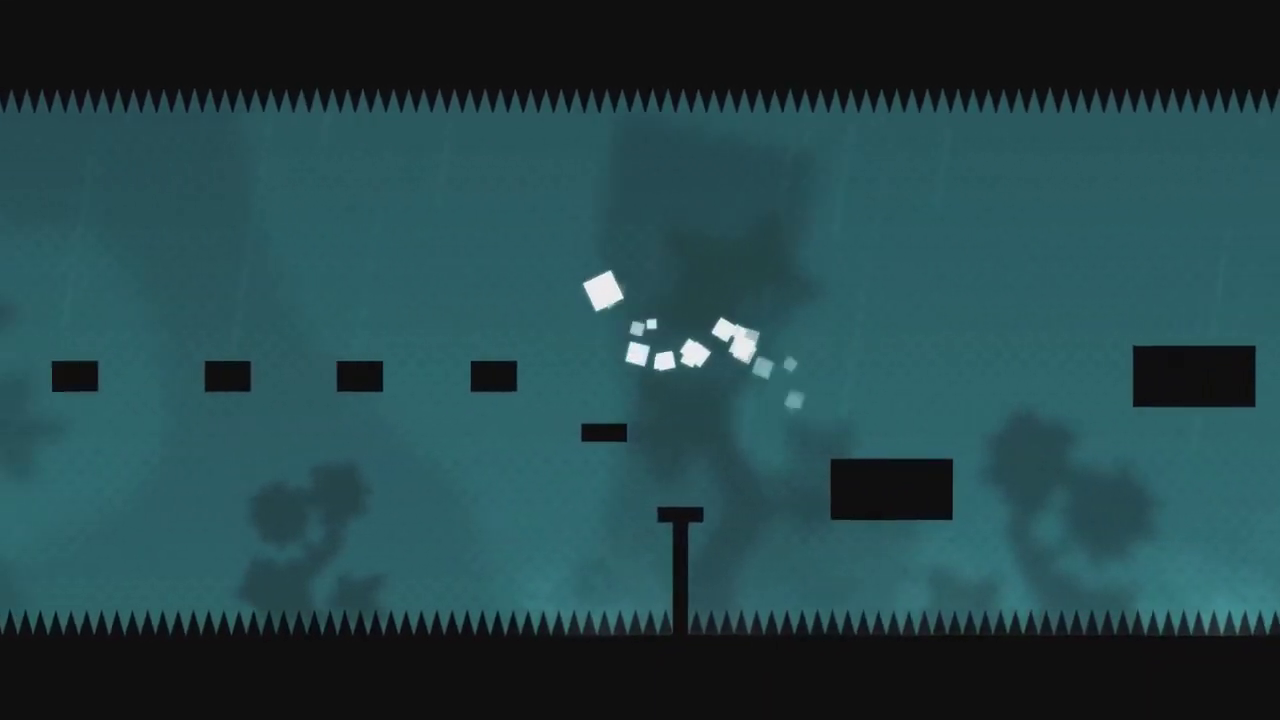
{"action": "key", "text": "space"}
{"action": "key", "text": "space"}
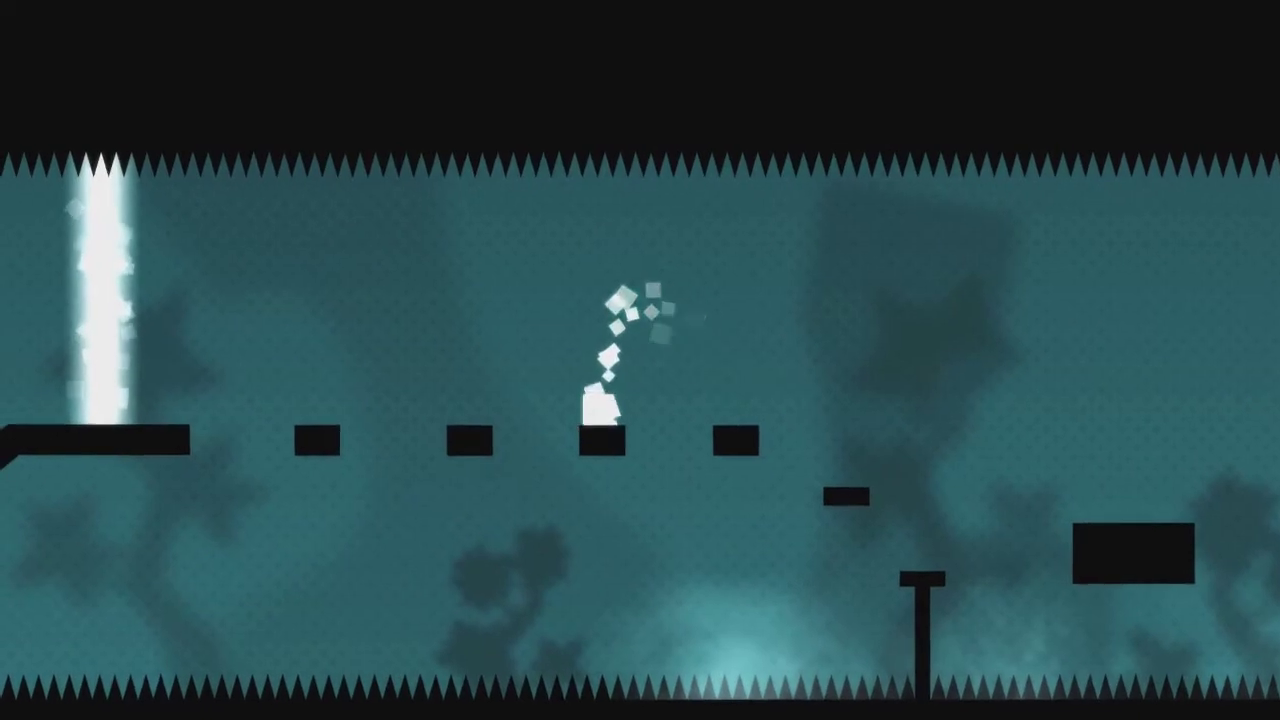
{"action": "key", "text": "space"}
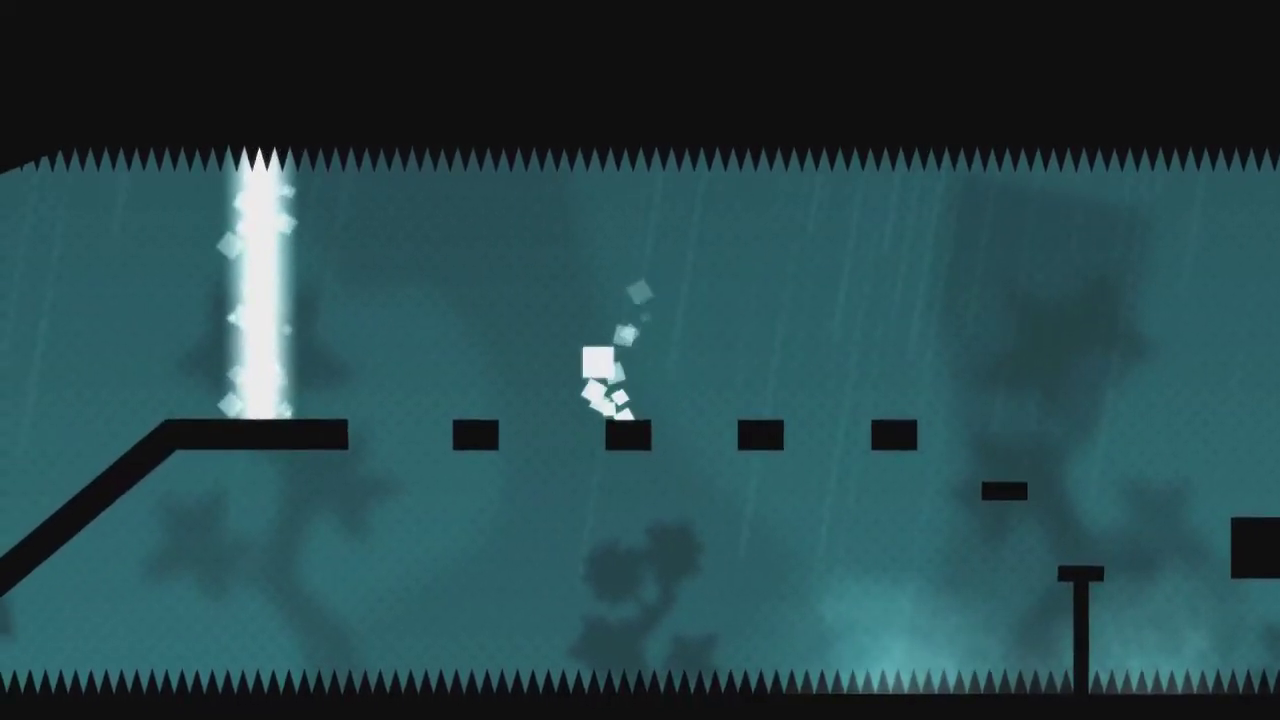
{"action": "key", "text": "space"}
{"action": "key", "text": "space"}
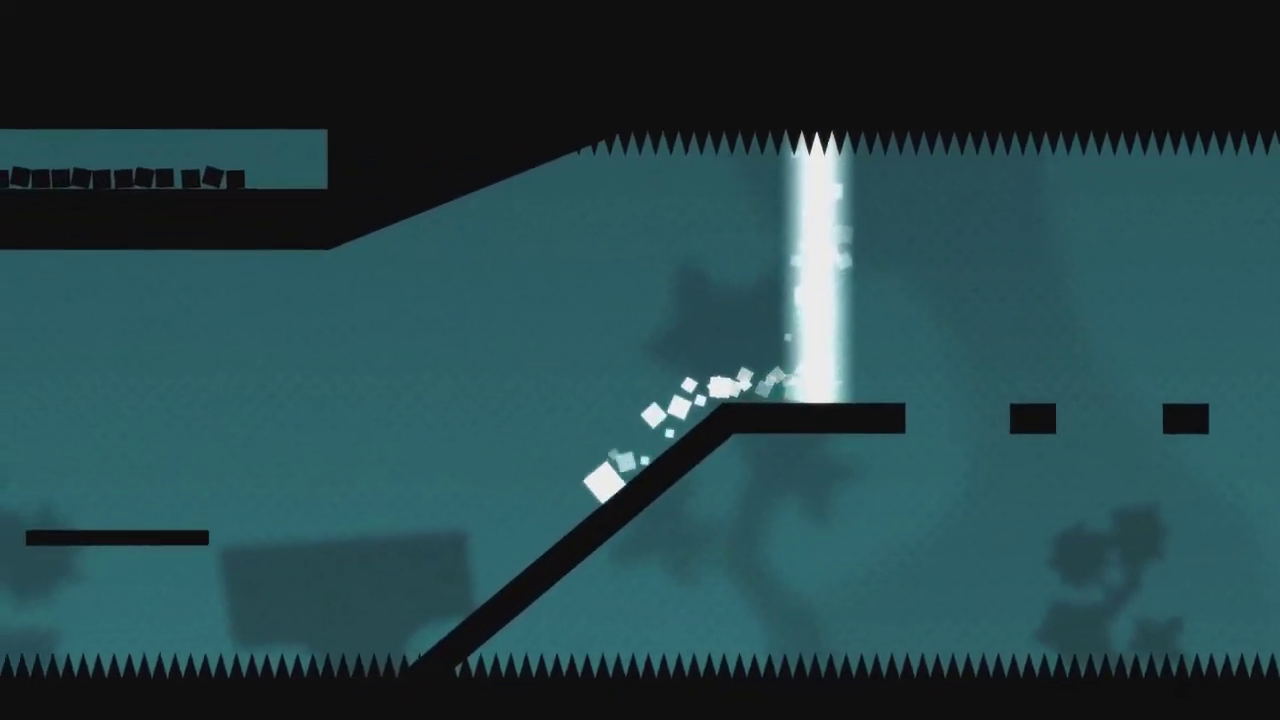
{"action": "key", "text": "space"}
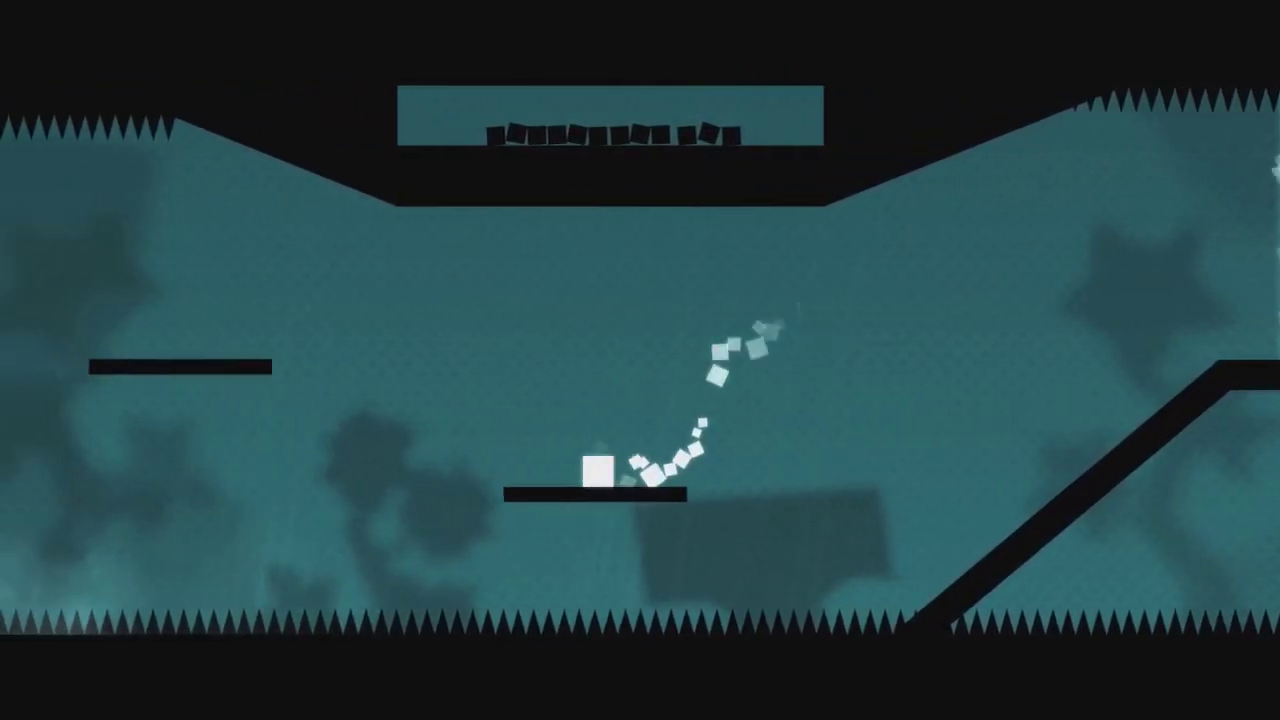
Jump from the lower platform and slope up the floating platforms until falling onto the spikes.
{"action": "key", "text": "space"}
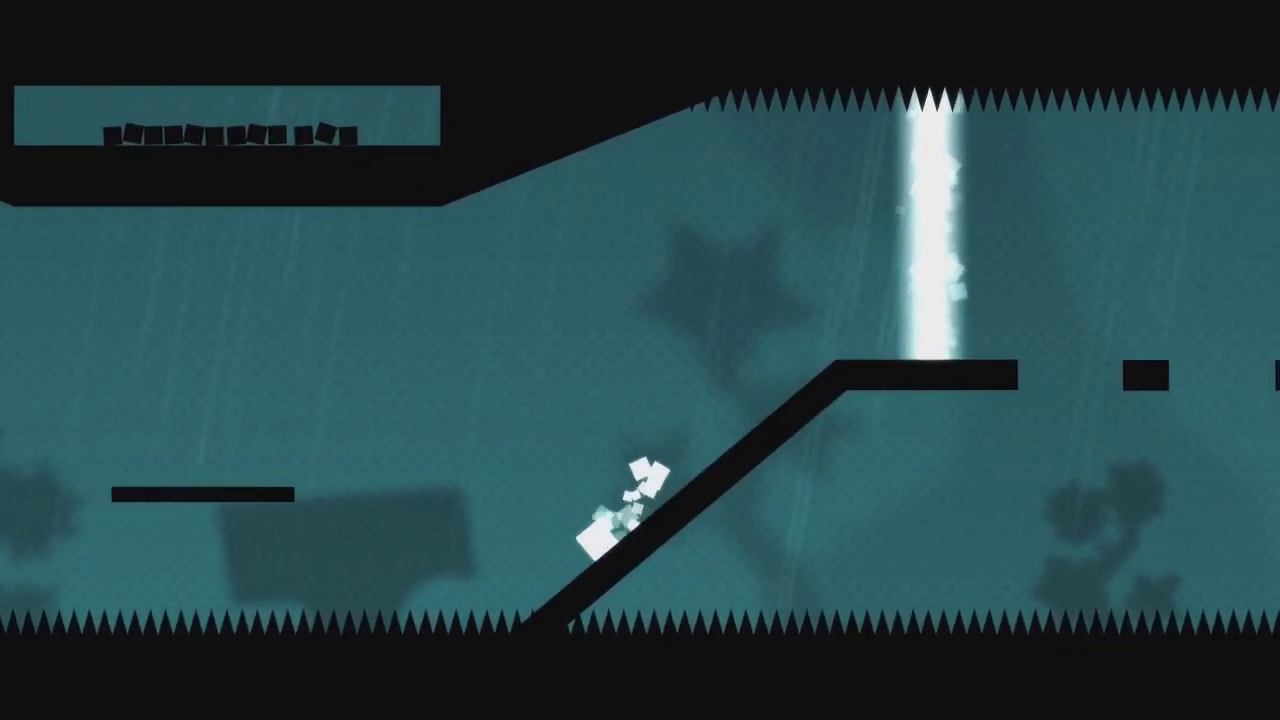
{"action": "key", "text": "space"}
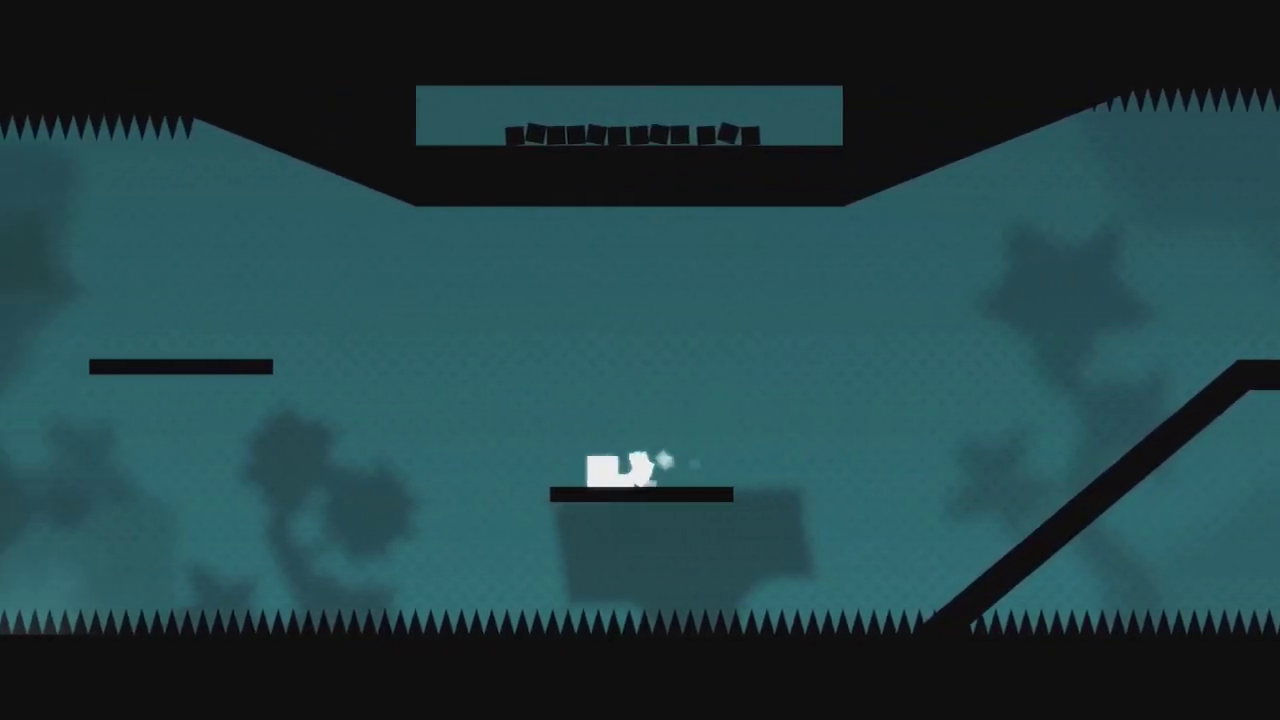
{"action": "key", "text": "space"}
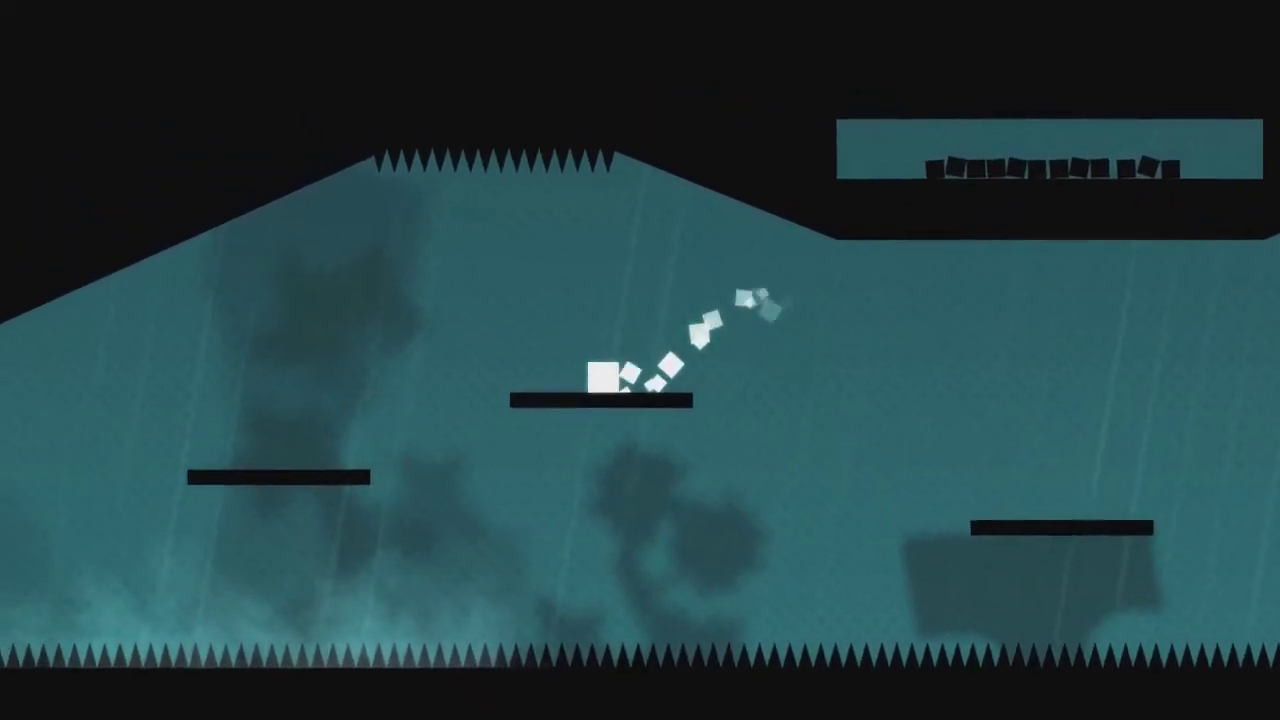
{"action": "key", "text": "space"}
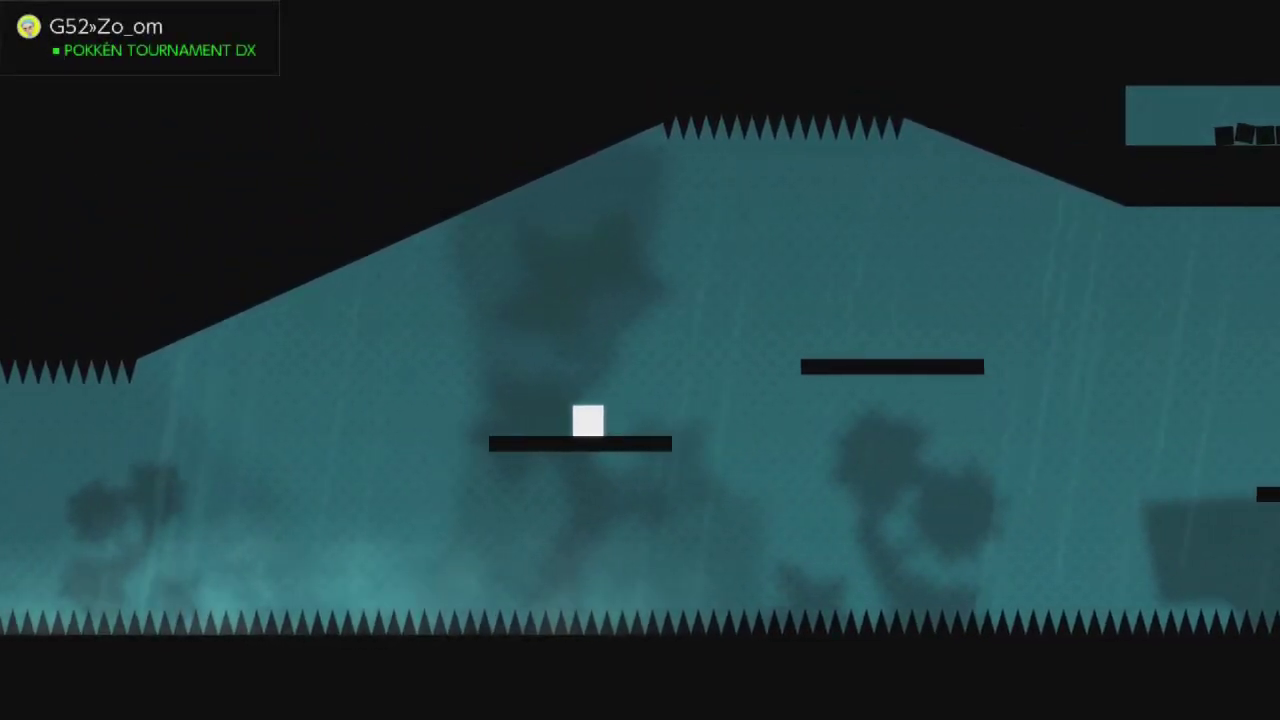
{"action": "key", "text": "space"}
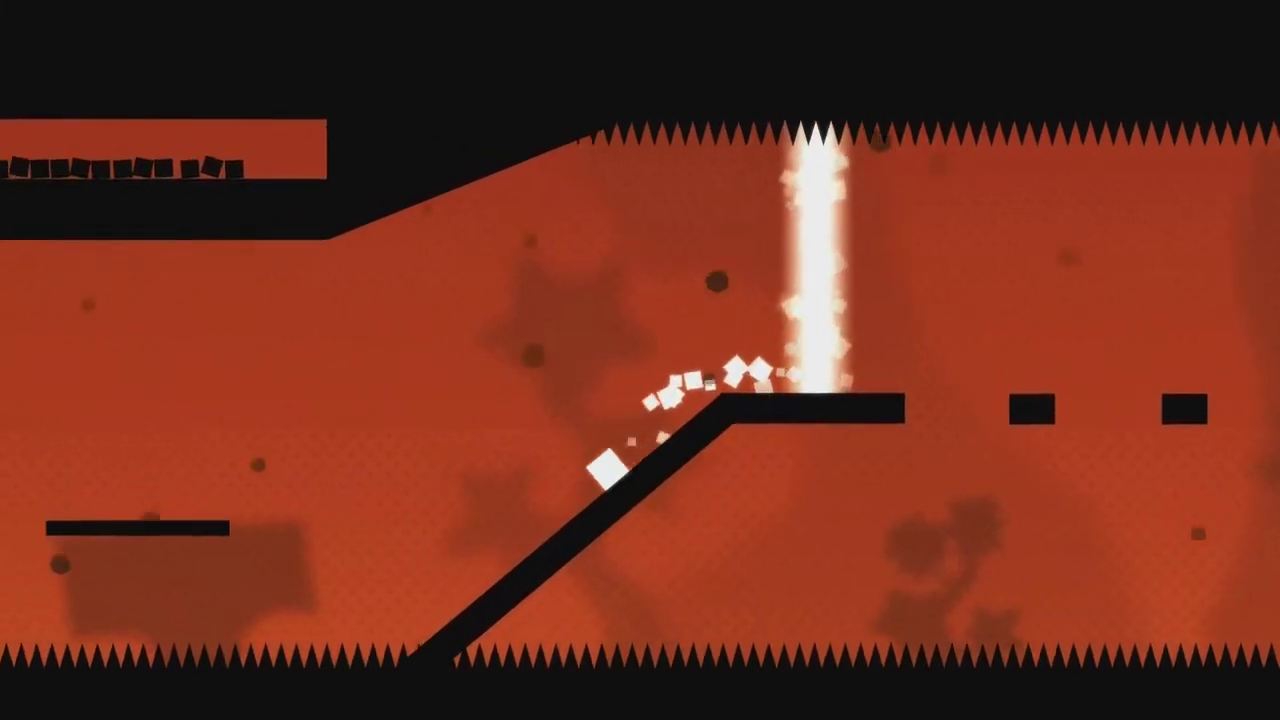
Hop left from the slope across the middle and remaining platforms.
{"action": "key", "text": "space"}
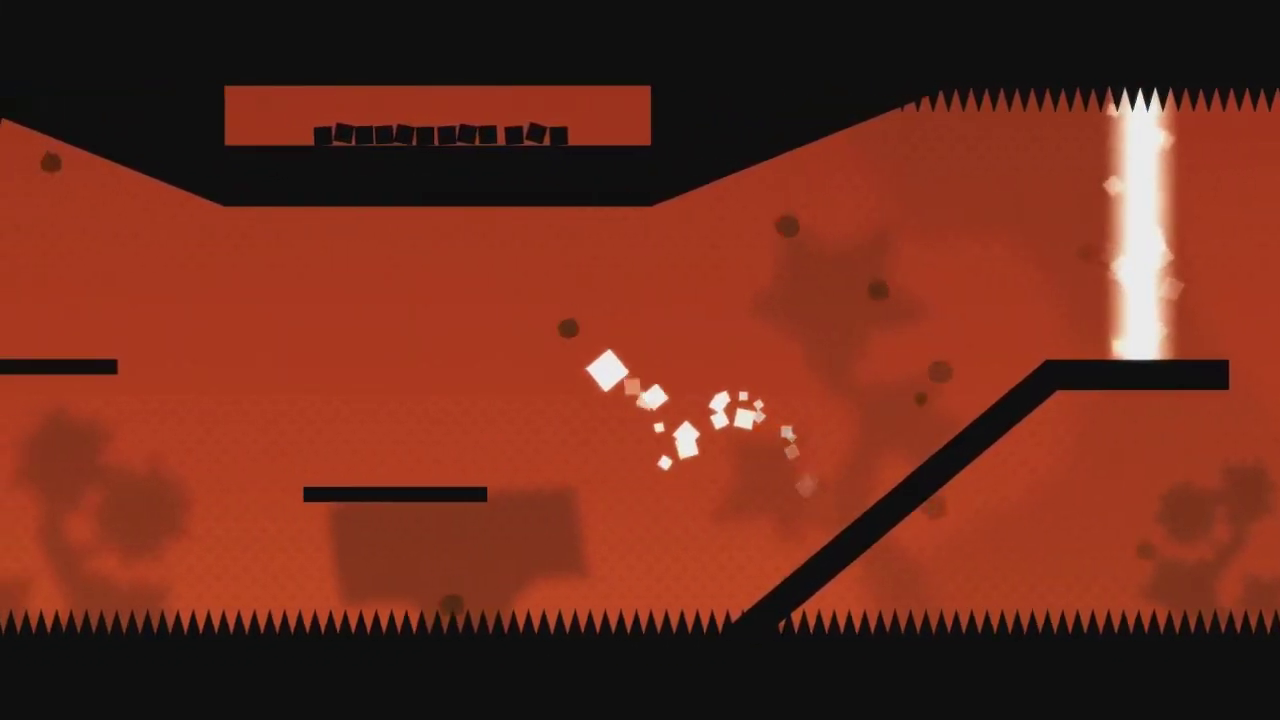
{"action": "key", "text": "Left"}
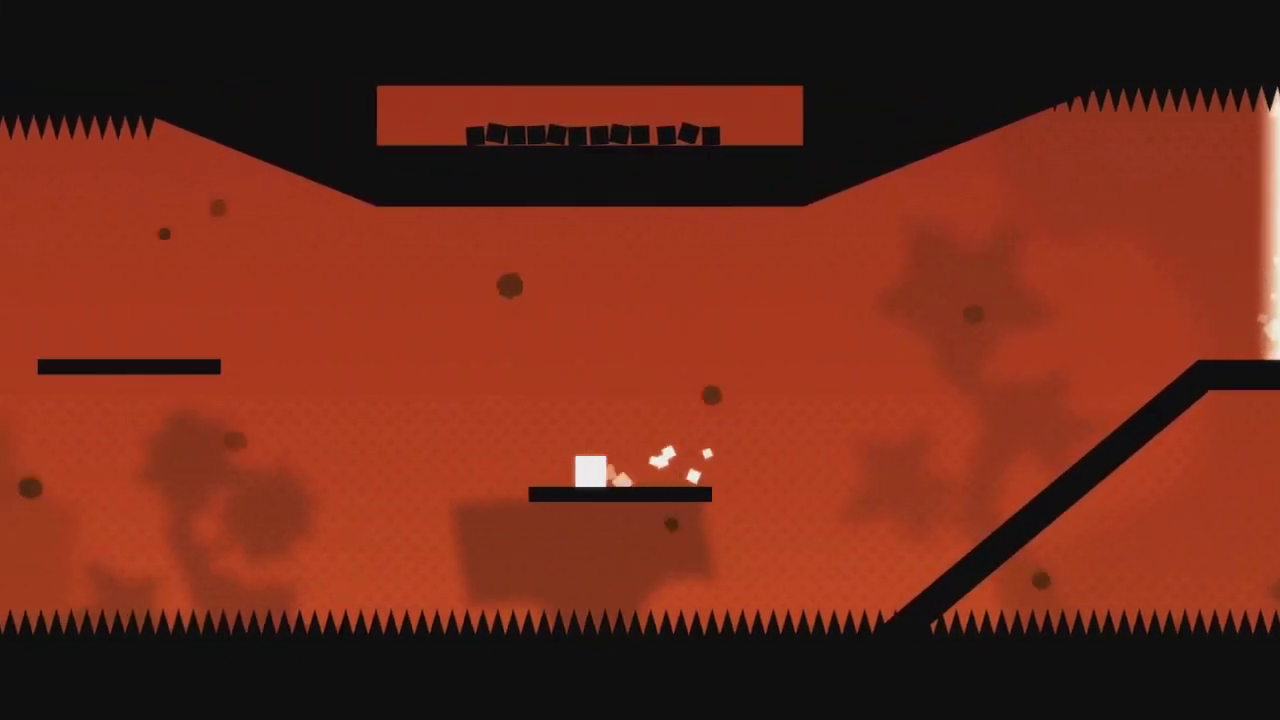
{"action": "key", "text": "space"}
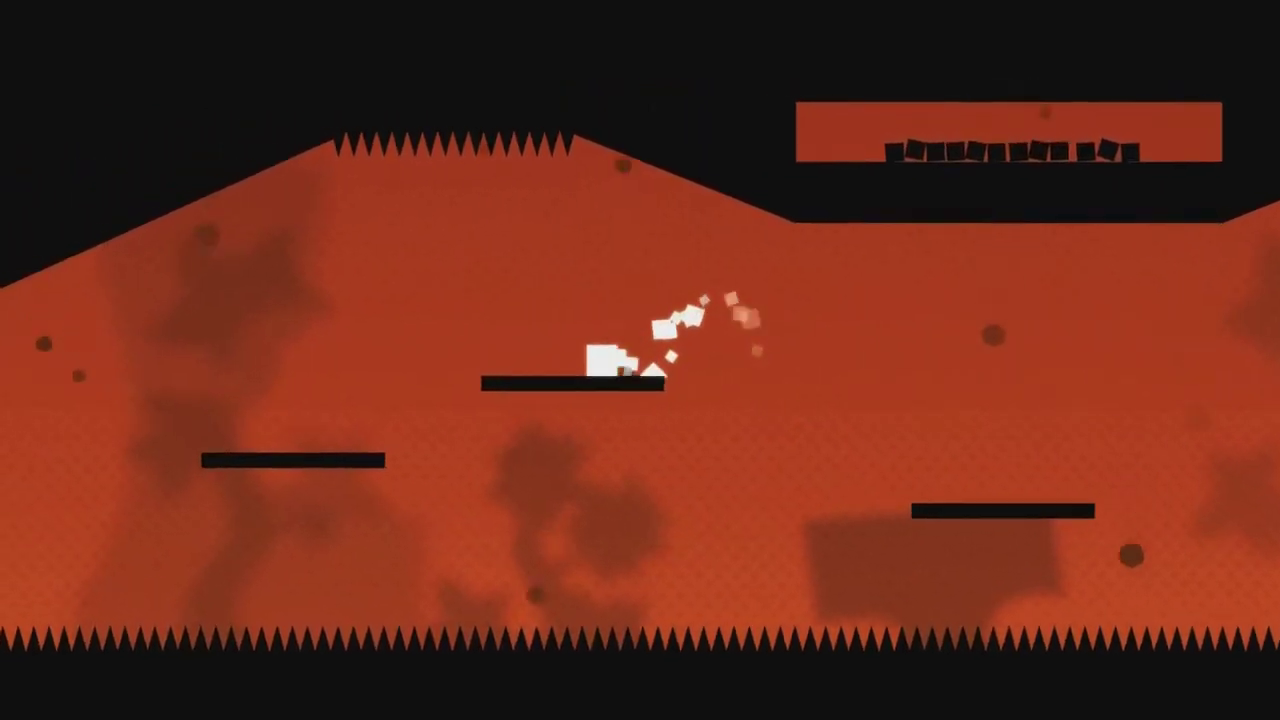
{"action": "key", "text": "space"}
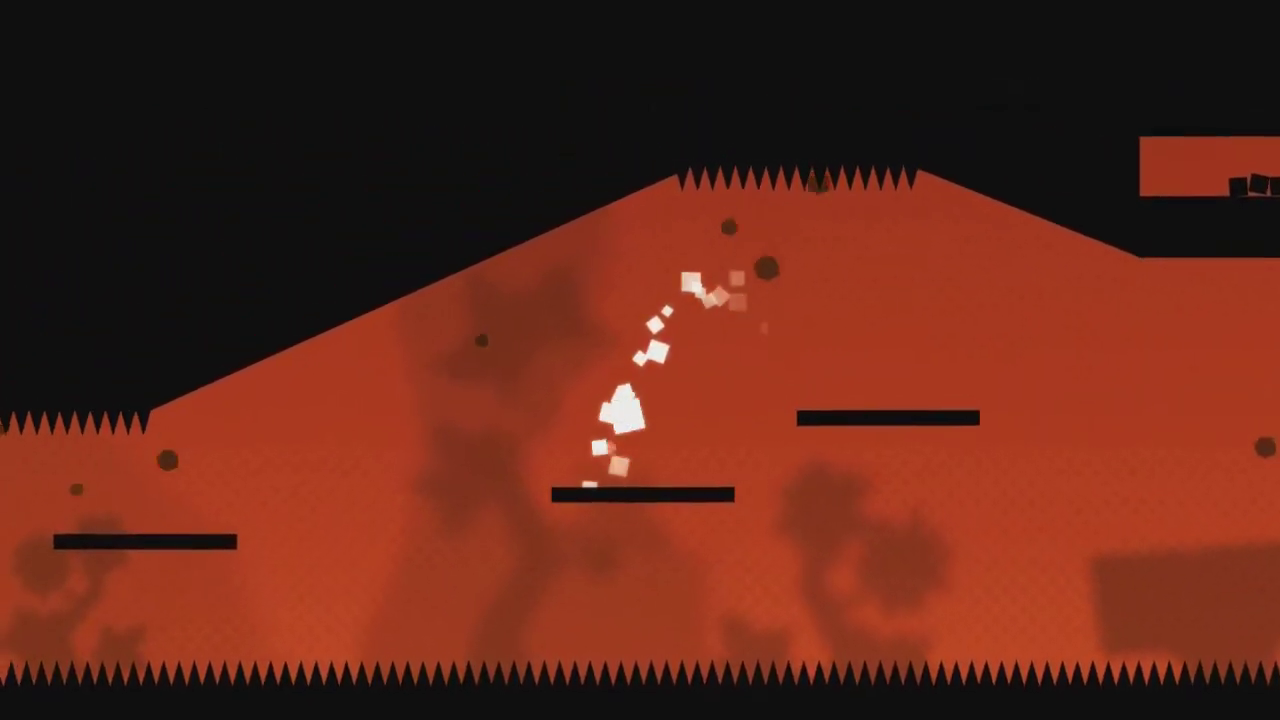
{"action": "key", "text": "space"}
{"action": "key", "text": "space"}
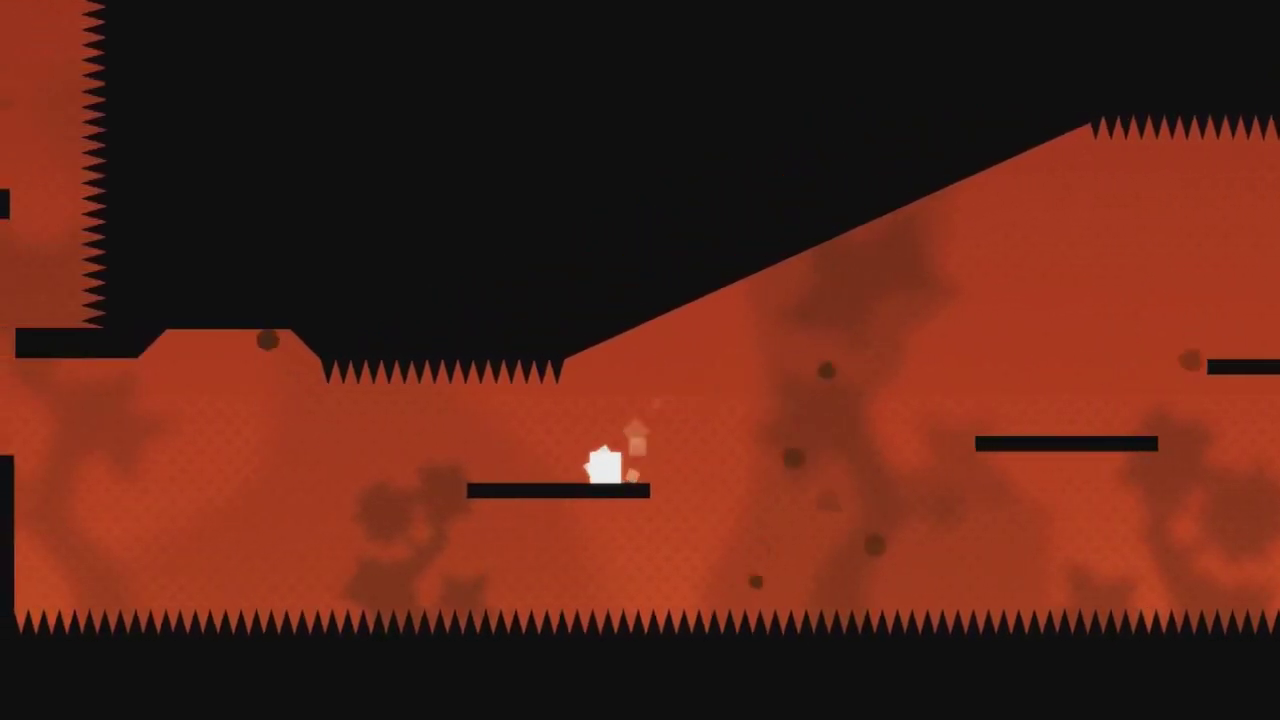
Switch to teal, climb the wall onto the ledge and enter the flame portal.
{"action": "key", "text": "space"}
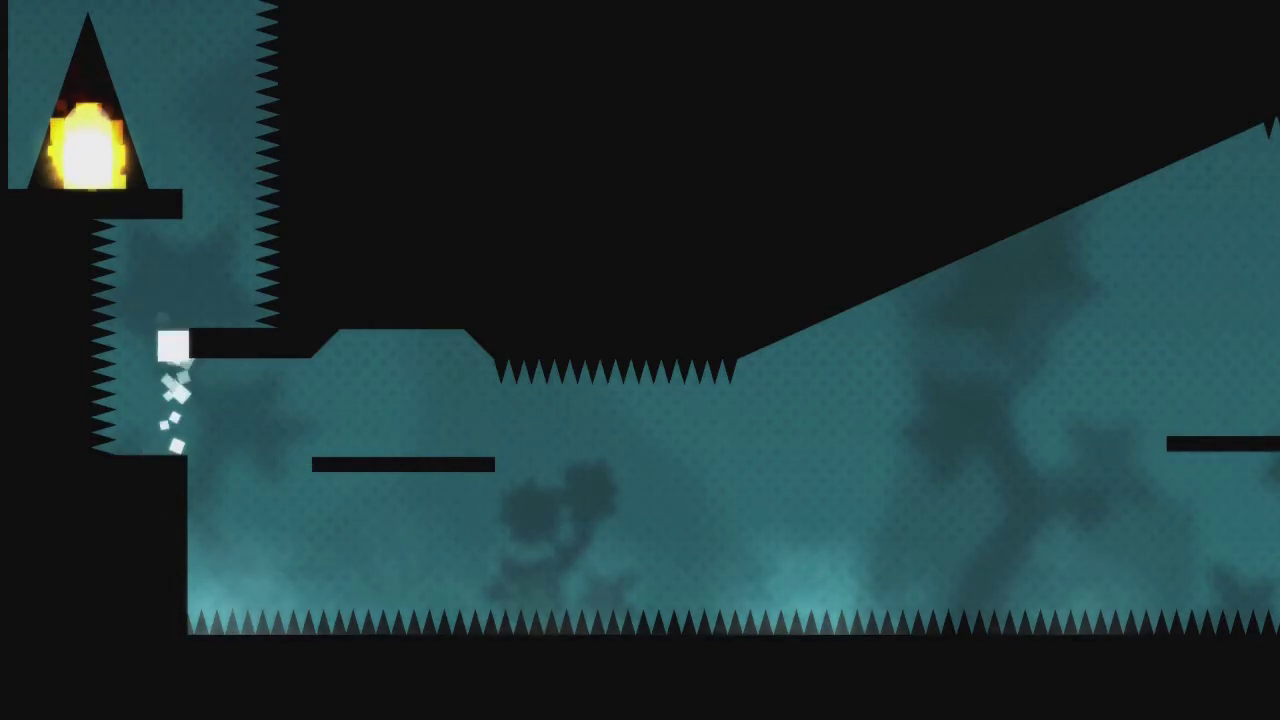
{"action": "key", "text": "x"}
{"action": "key", "text": "x"}
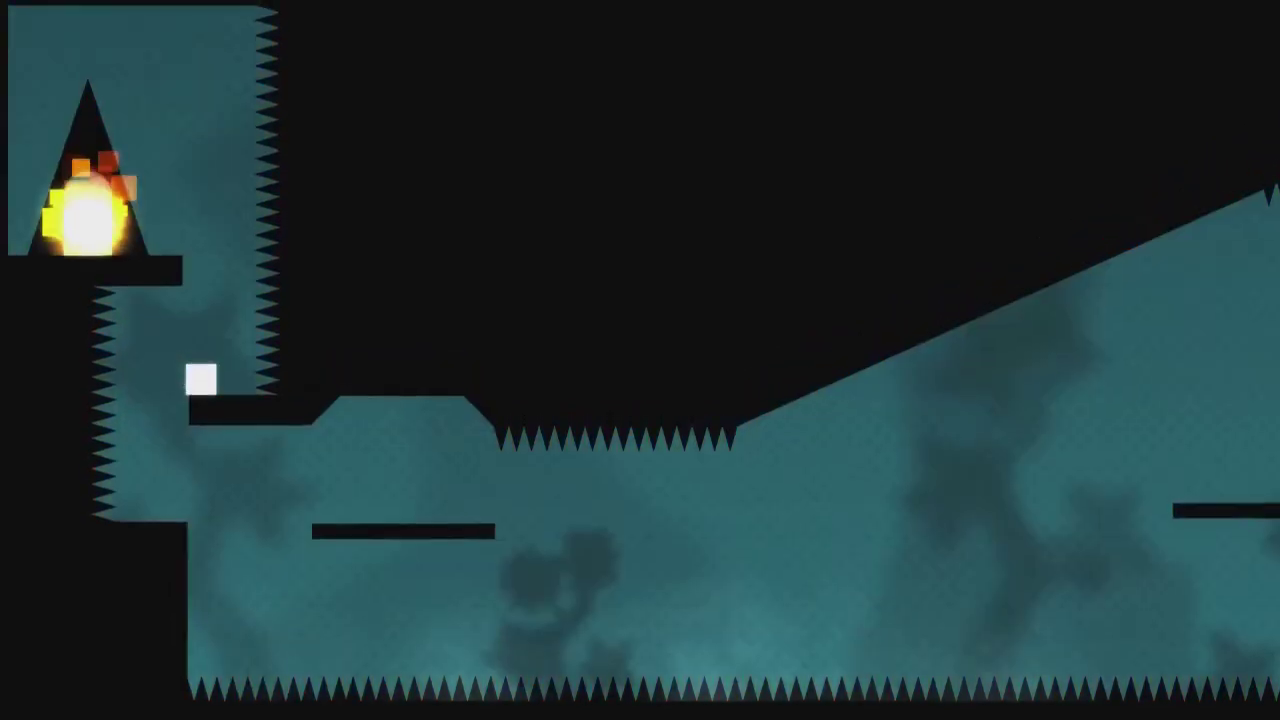
{"action": "key", "text": "Left"}
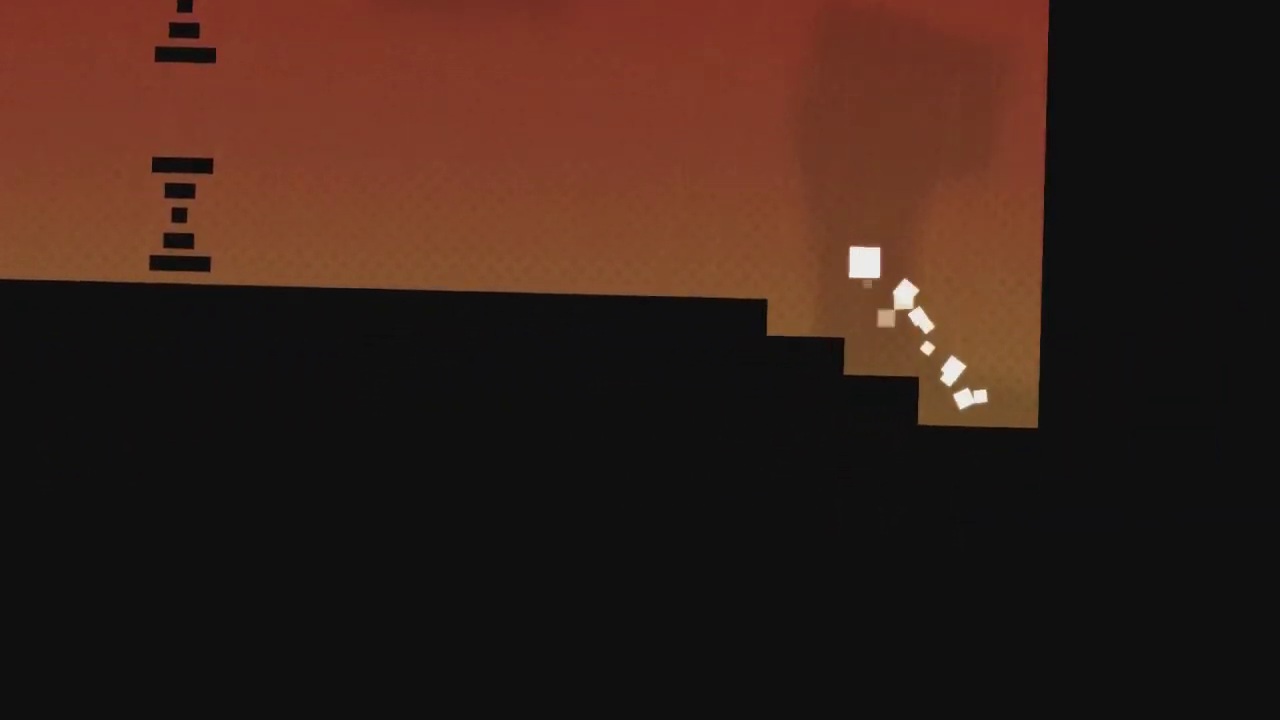
Jump up-left past the hourglass shapes and across the gap.
{"action": "key", "text": "Left"}
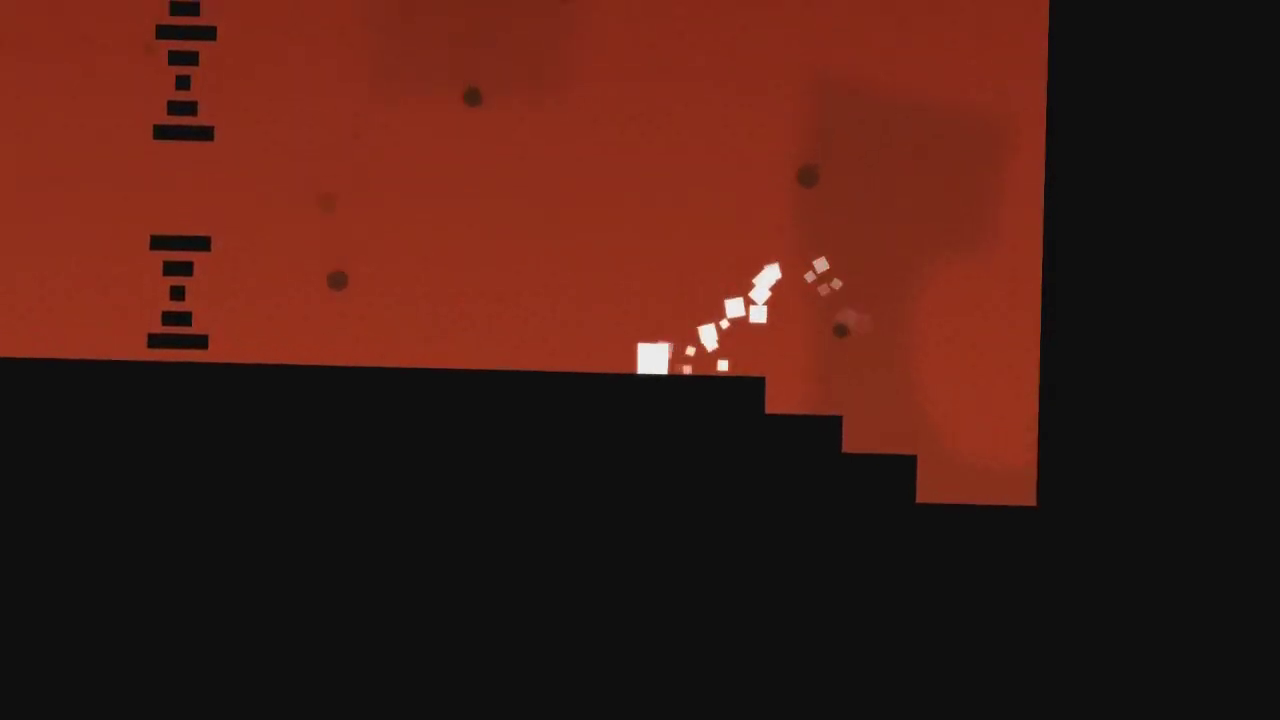
{"action": "key", "text": "Left"}
{"action": "key", "text": "Up"}
{"action": "key", "text": "Left"}
{"action": "key", "text": "Up"}
{"action": "key", "text": "Left"}
{"action": "key", "text": "Up"}
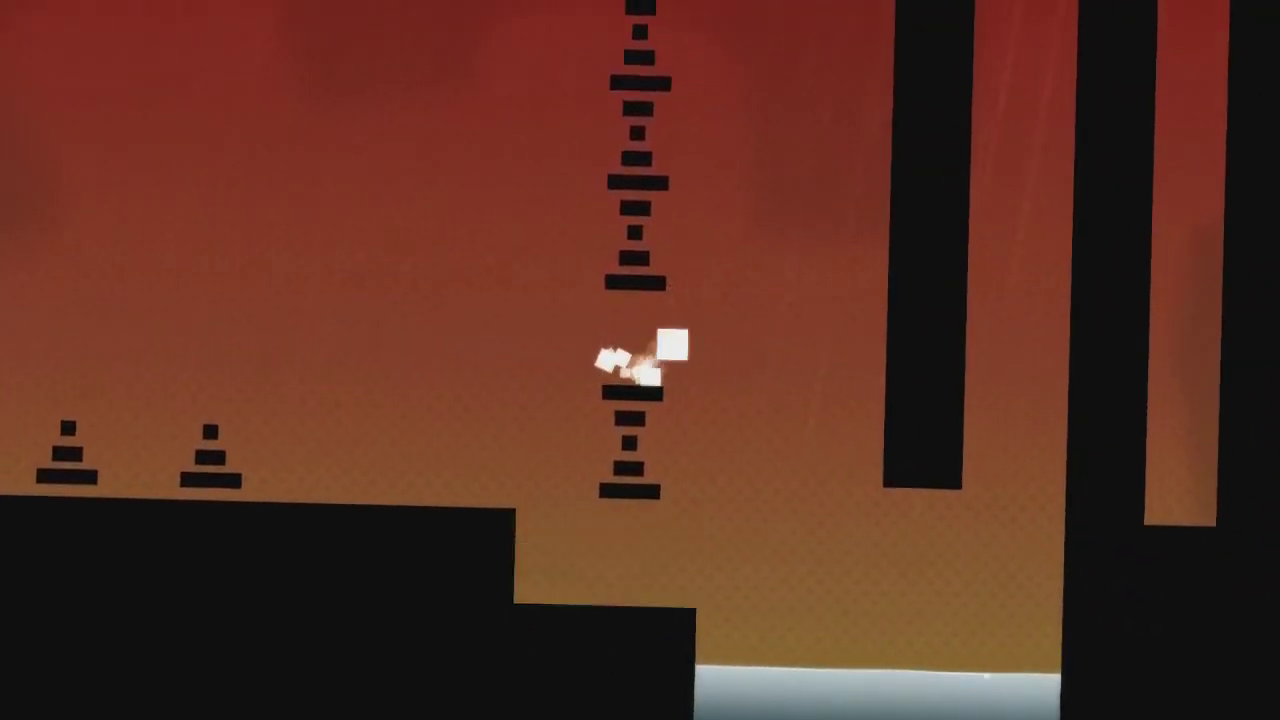
{"action": "key", "text": "Up"}
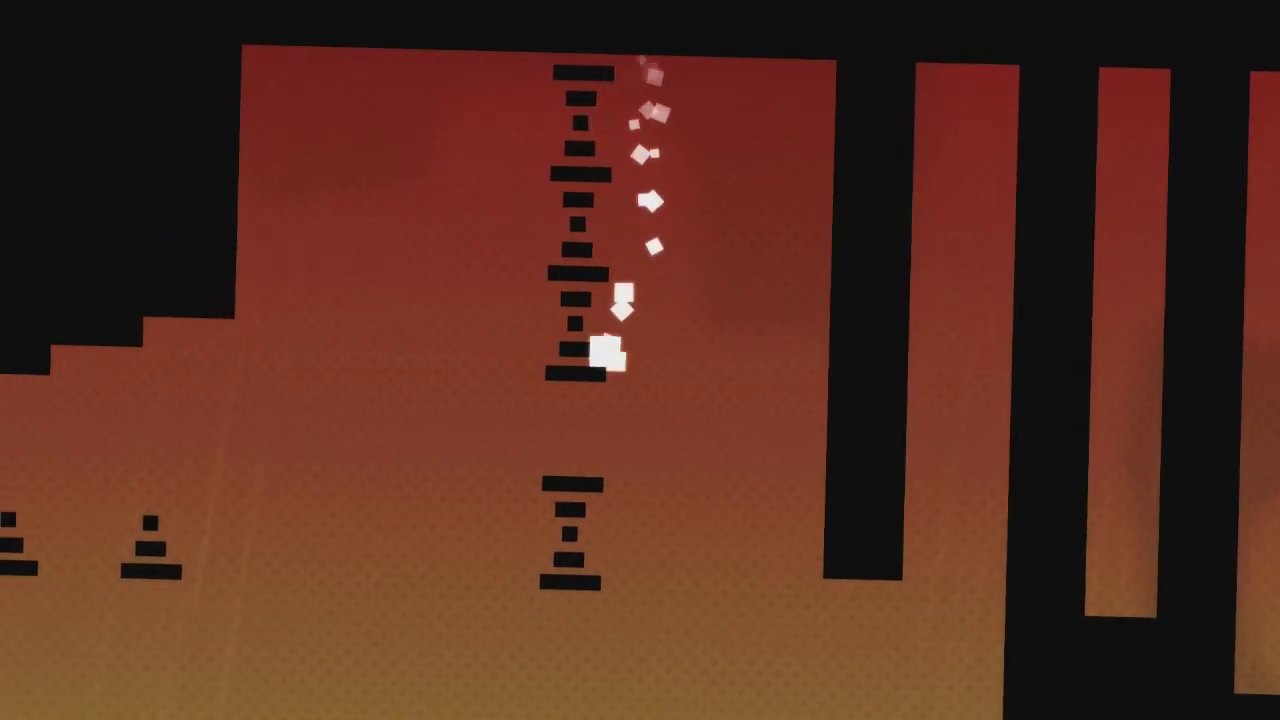
Leap off the pillar, pyramid and bar stack, then drop onto the left staircase.
{"action": "key", "text": "Up"}
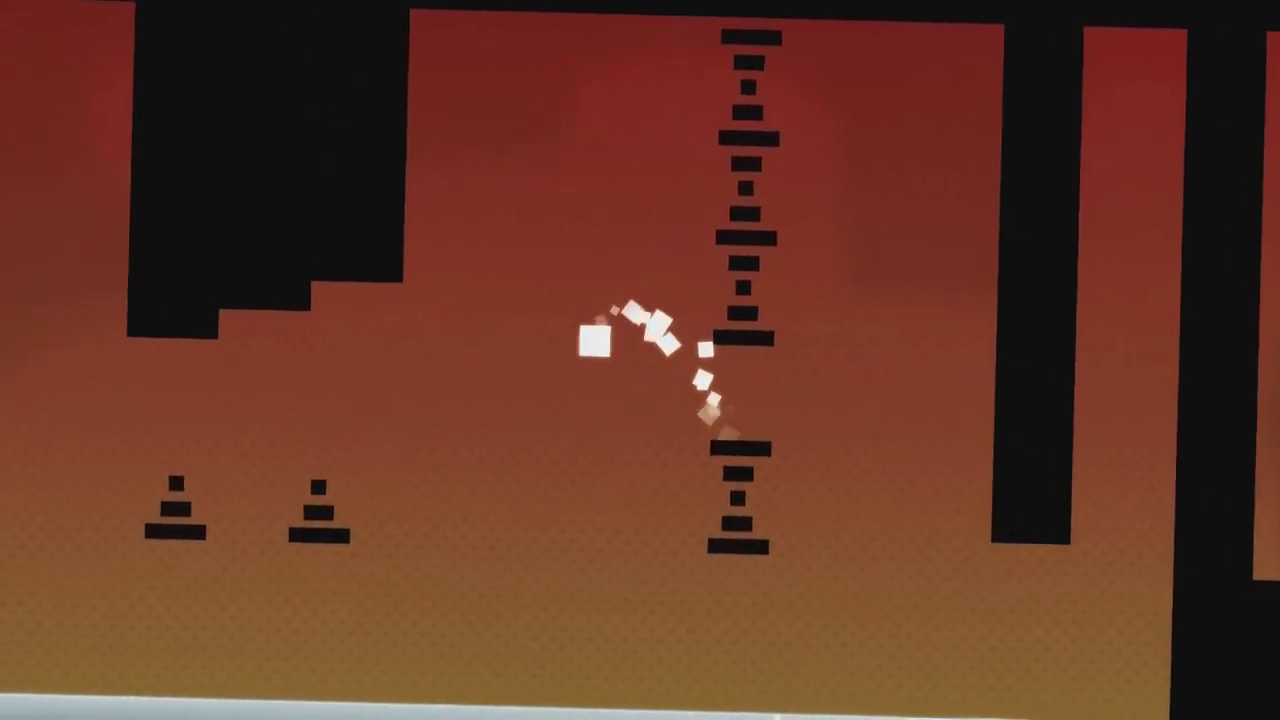
{"action": "key", "text": "Up"}
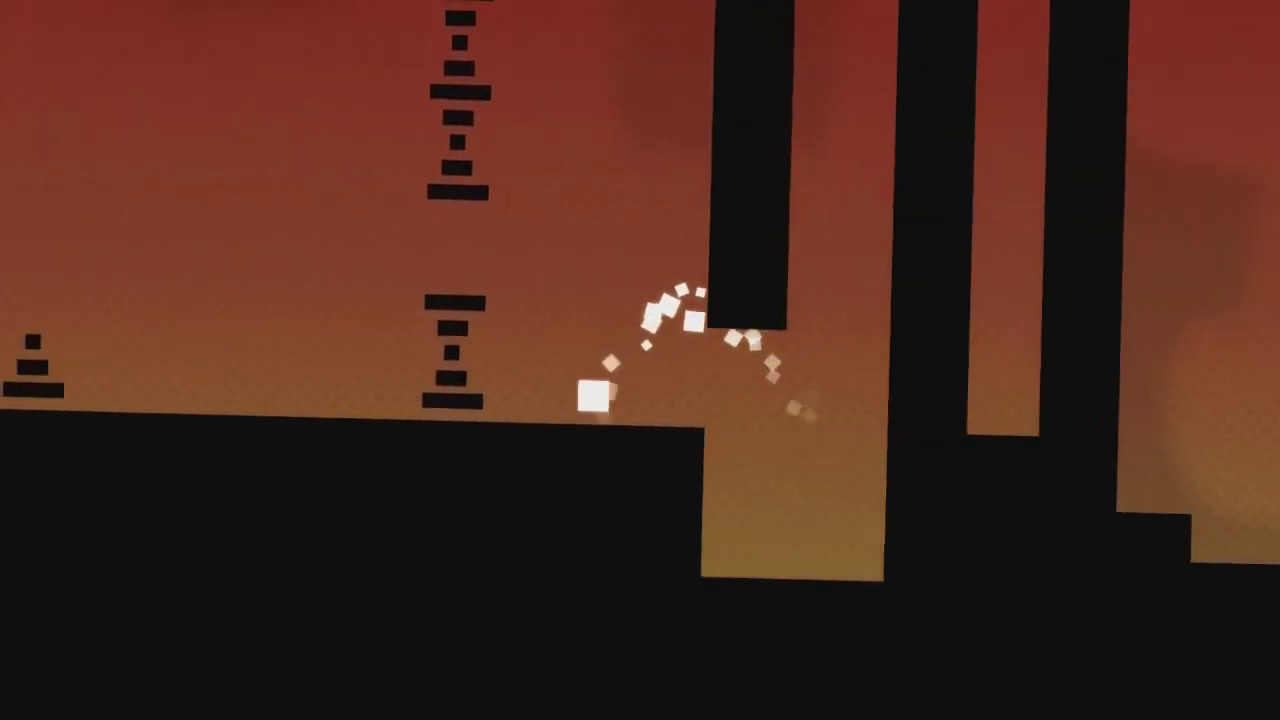
{"action": "key", "text": "Up"}
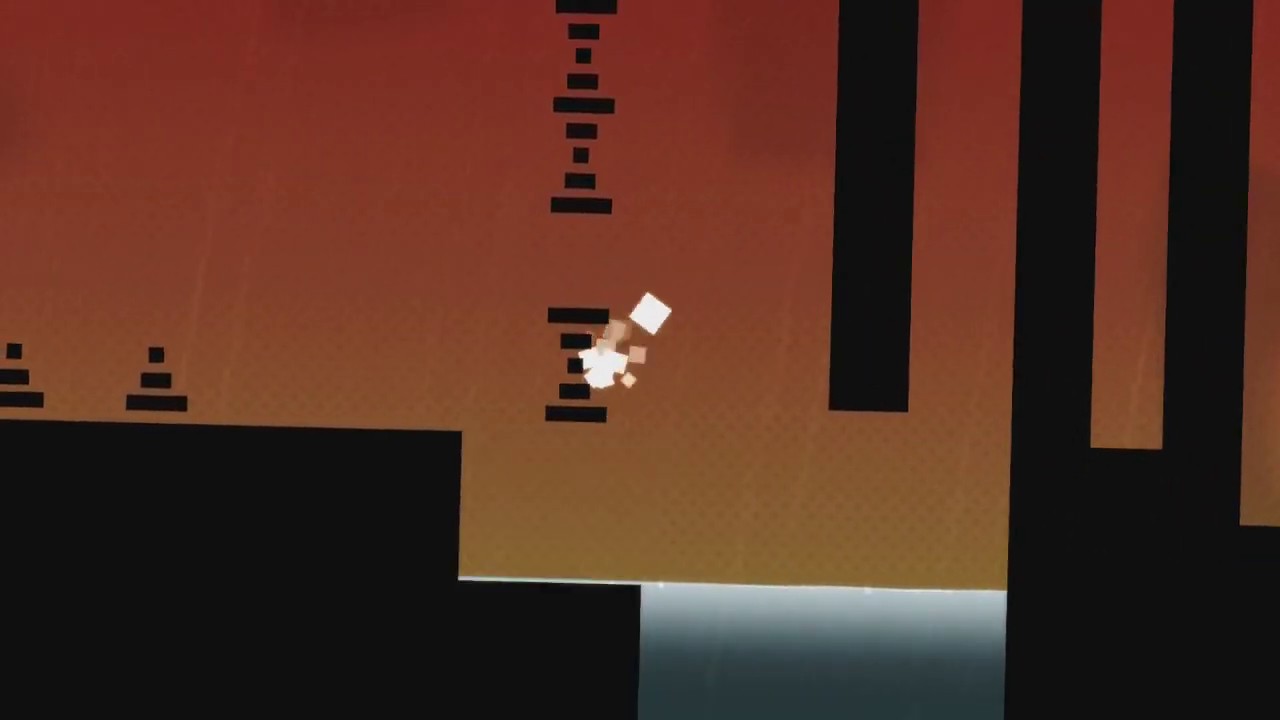
{"action": "key", "text": "Up"}
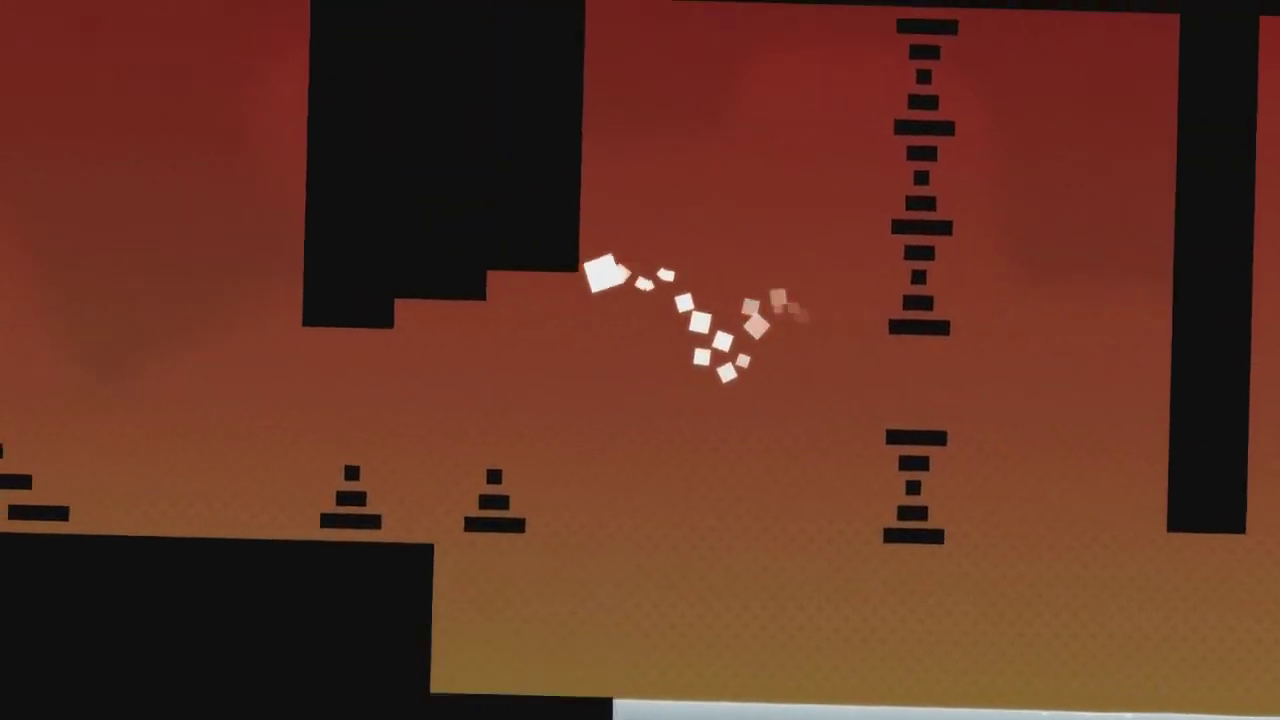
{"action": "key", "text": "Up"}
{"action": "key", "text": "Up"}
{"action": "key", "text": "Up"}
{"action": "key", "text": "Up"}
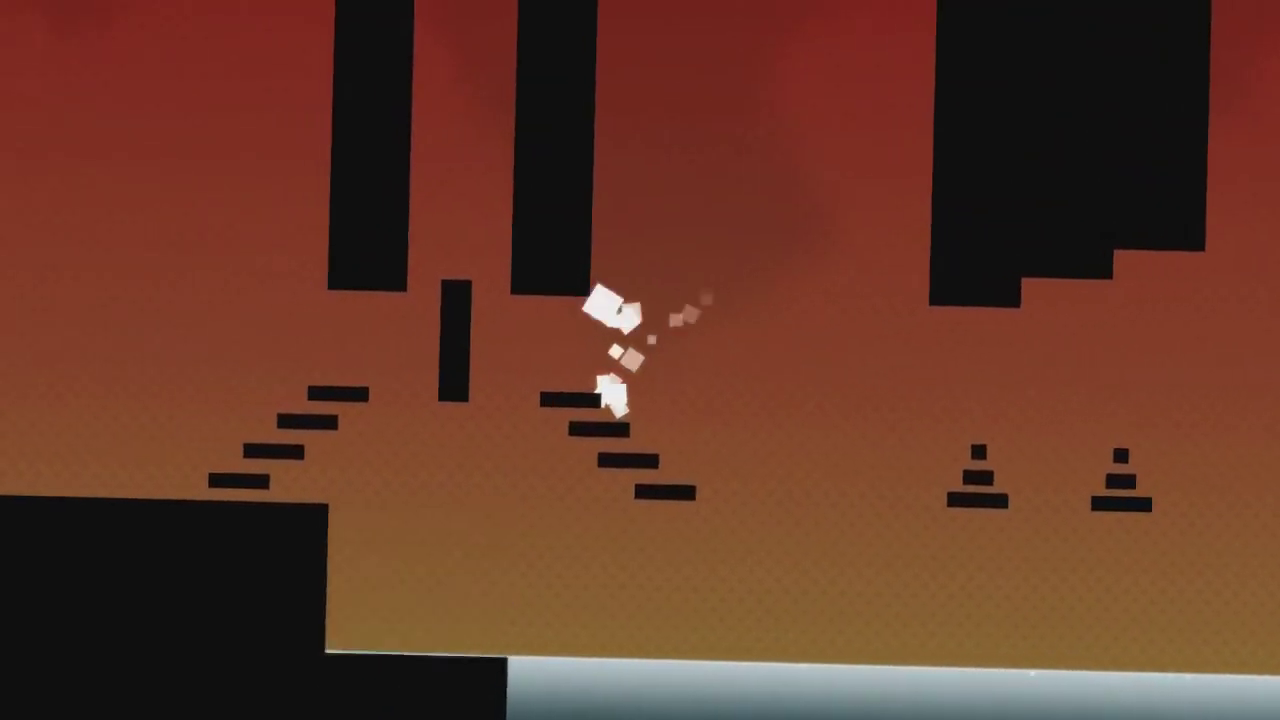
{"action": "key", "text": "Up"}
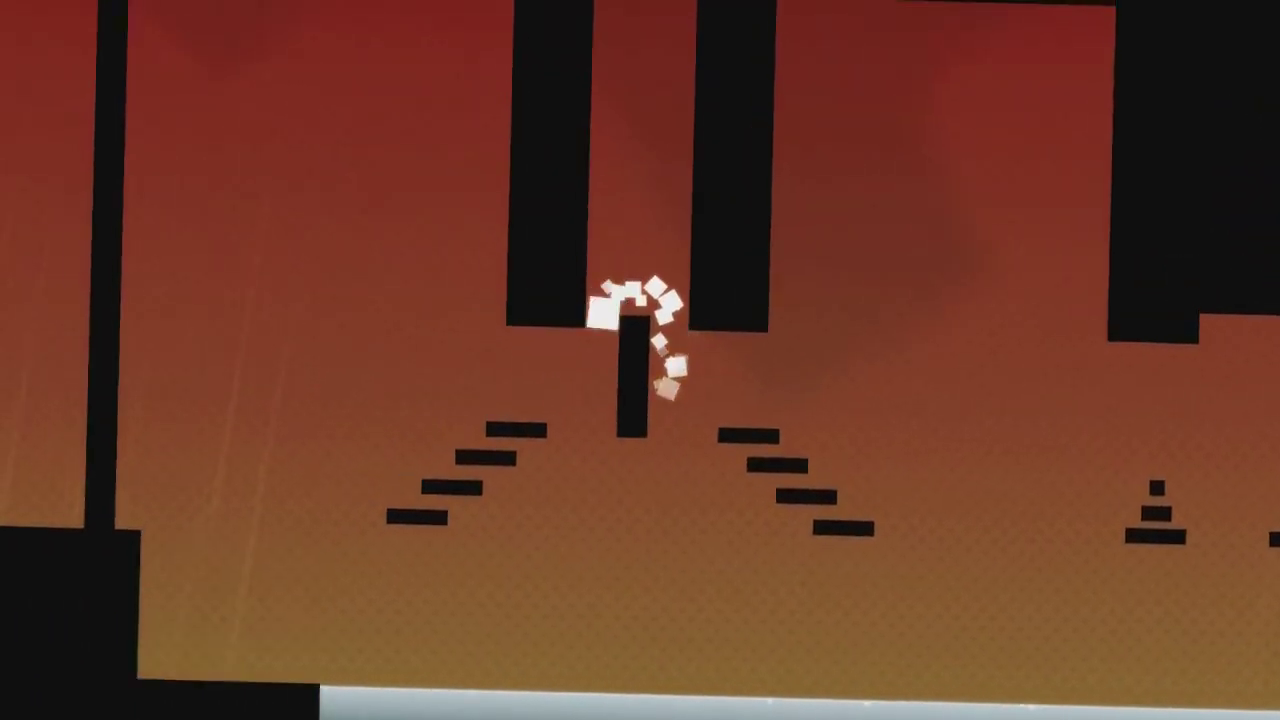
{"action": "key", "text": "Left"}
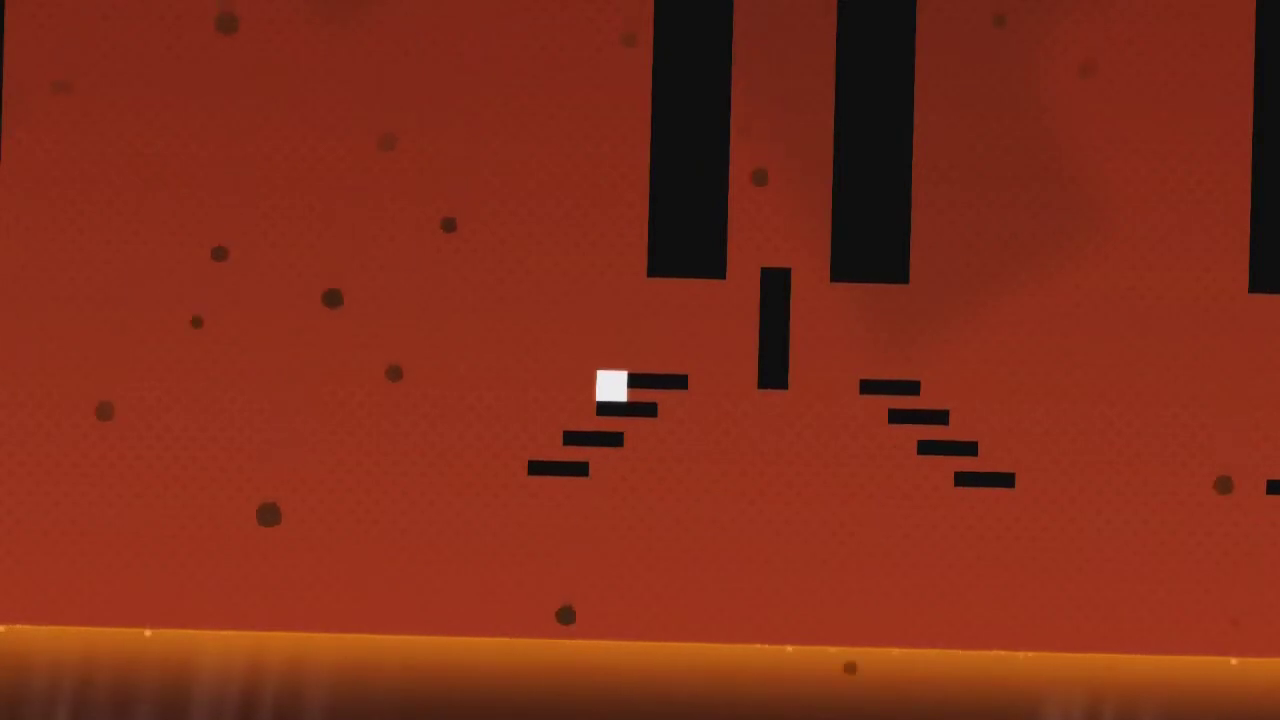
Leap left from the ledge to the black pillar and hop onward past it.
{"action": "key", "text": "space"}
{"action": "key", "text": "Left"}
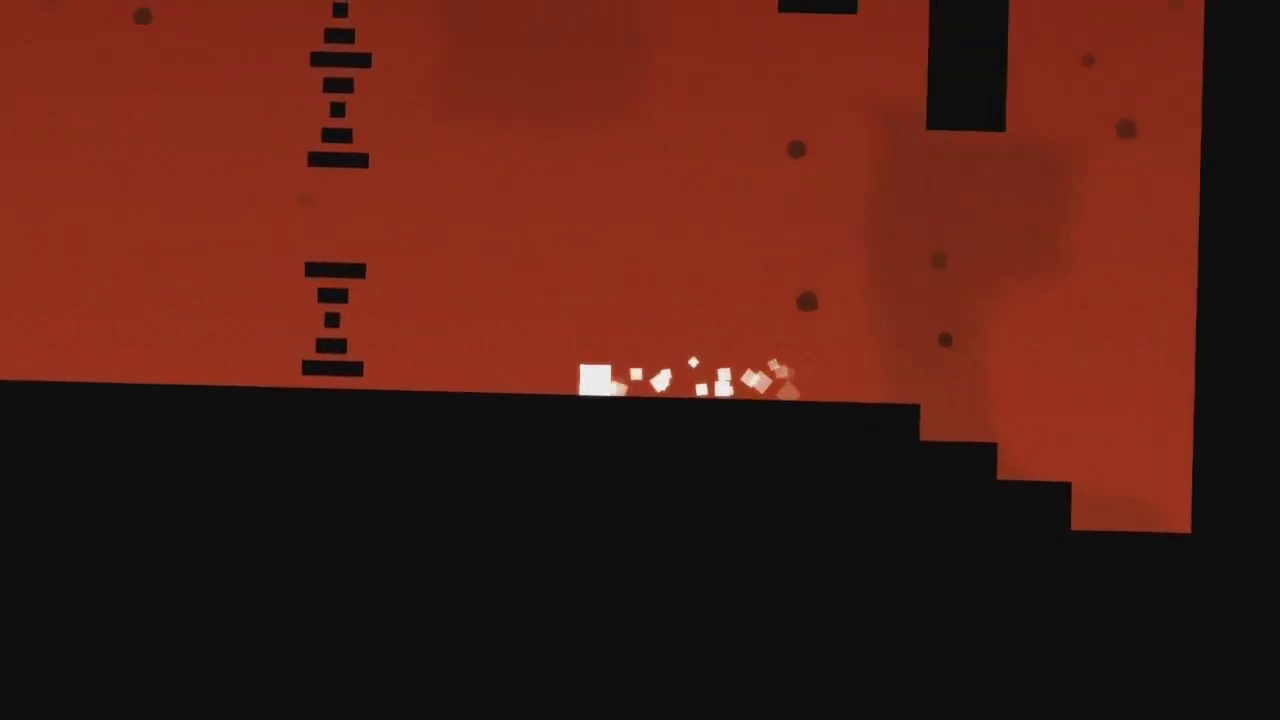
{"action": "key", "text": "Up"}
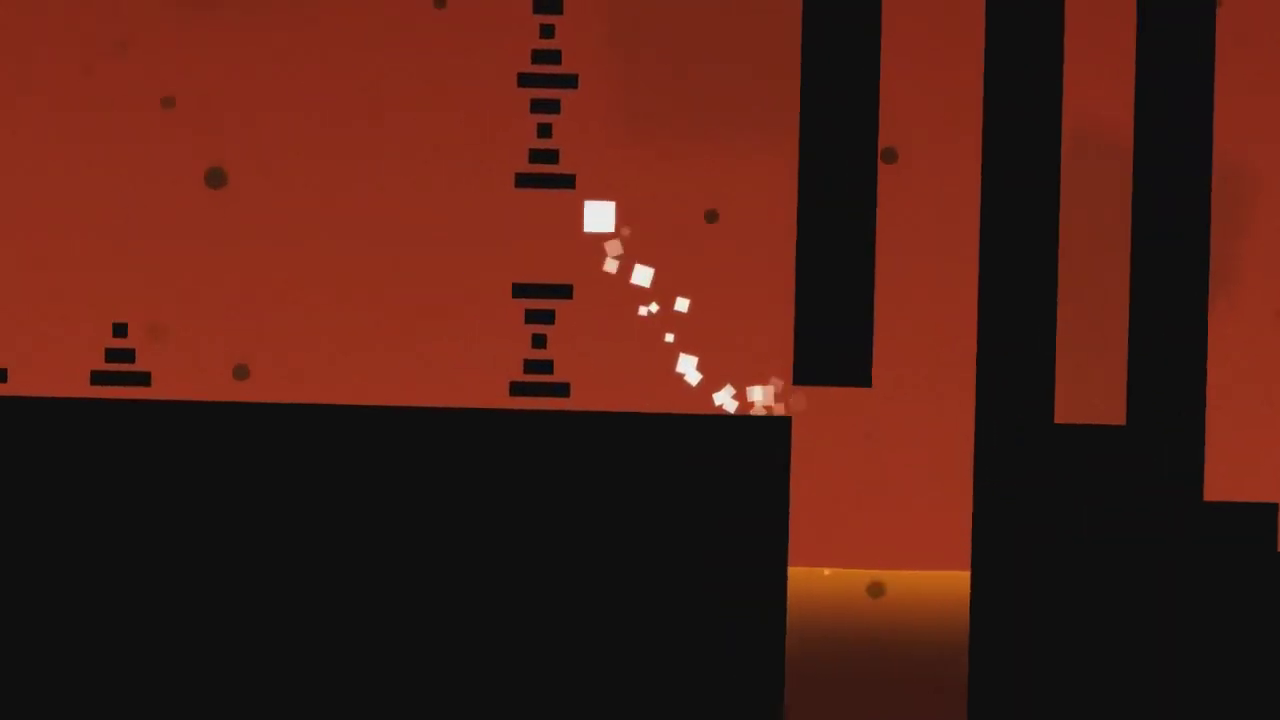
{"action": "key", "text": "Up"}
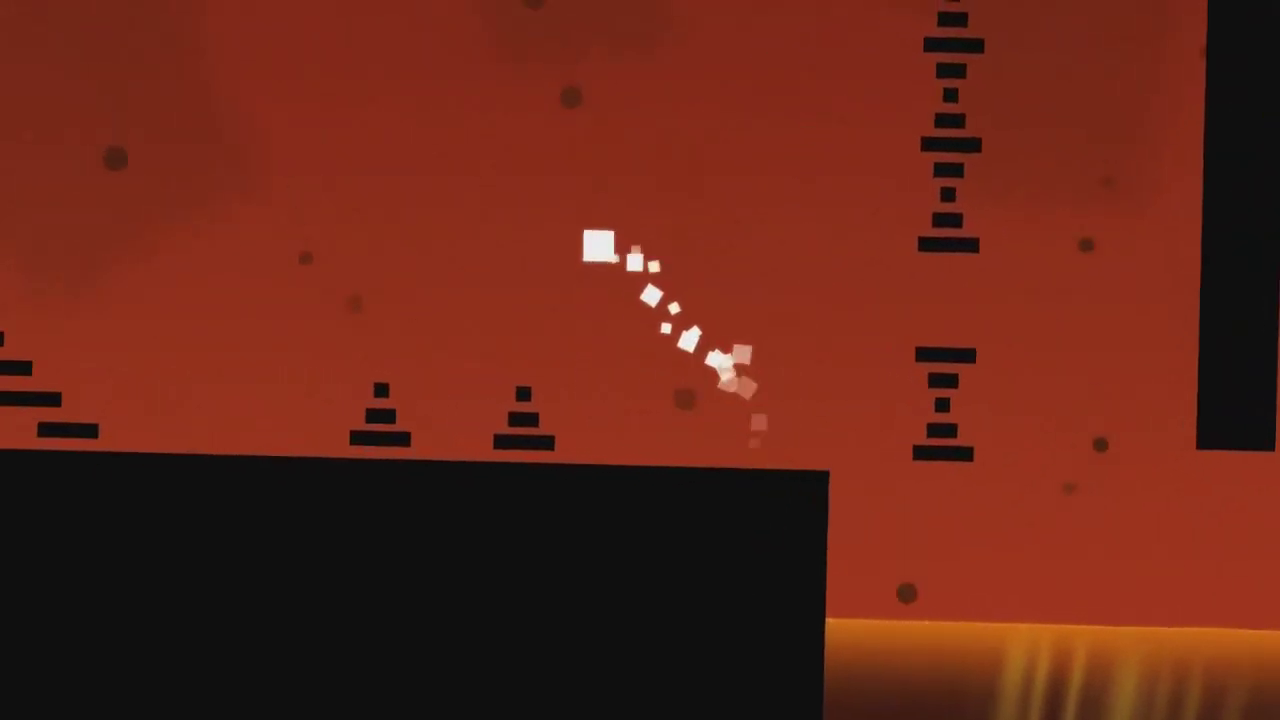
{"action": "key", "text": "Up"}
{"action": "key", "text": "Up"}
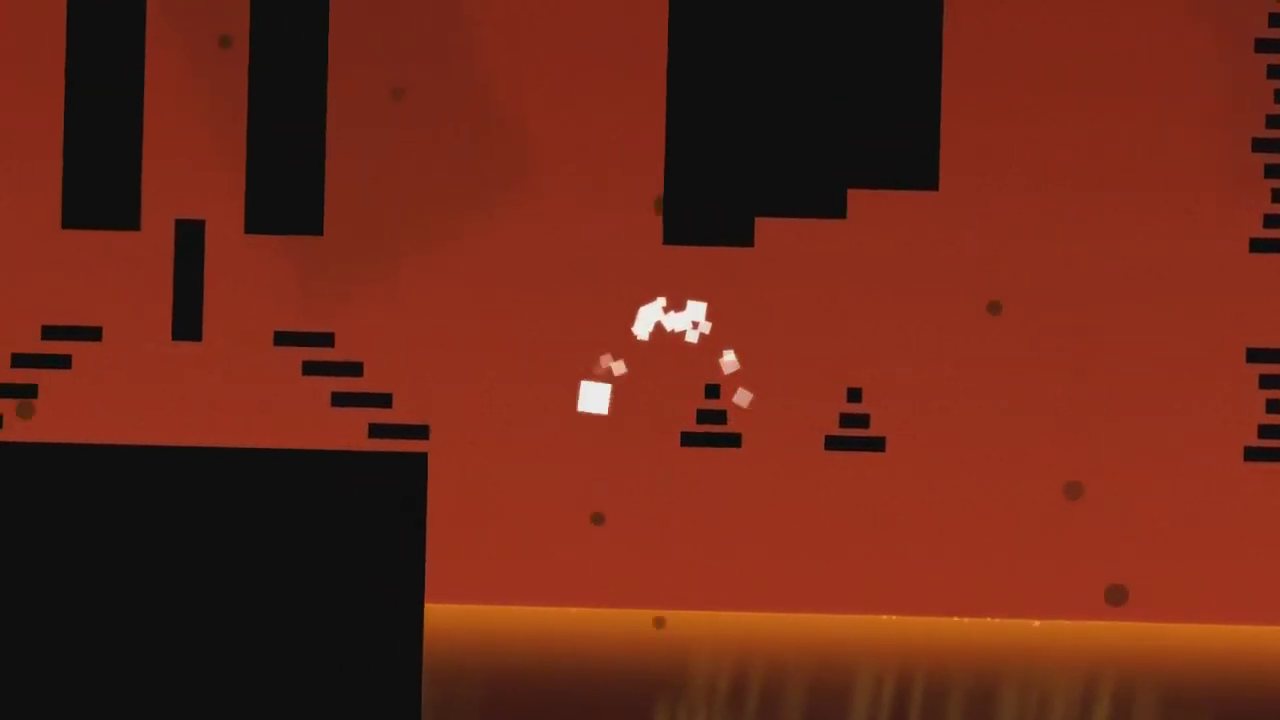
Double jump up the staircase steps and rise up-left to the top.
{"action": "key", "text": "Up"}
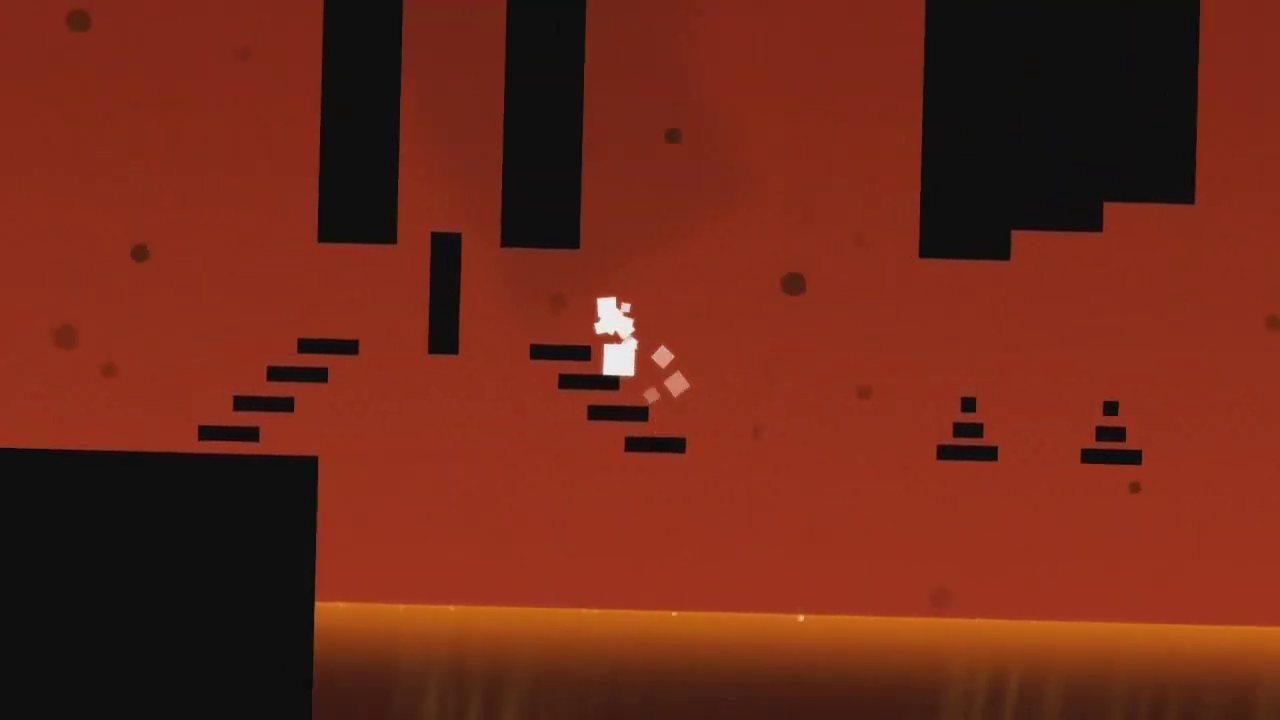
{"action": "key", "text": "Up"}
{"action": "key", "text": "Up"}
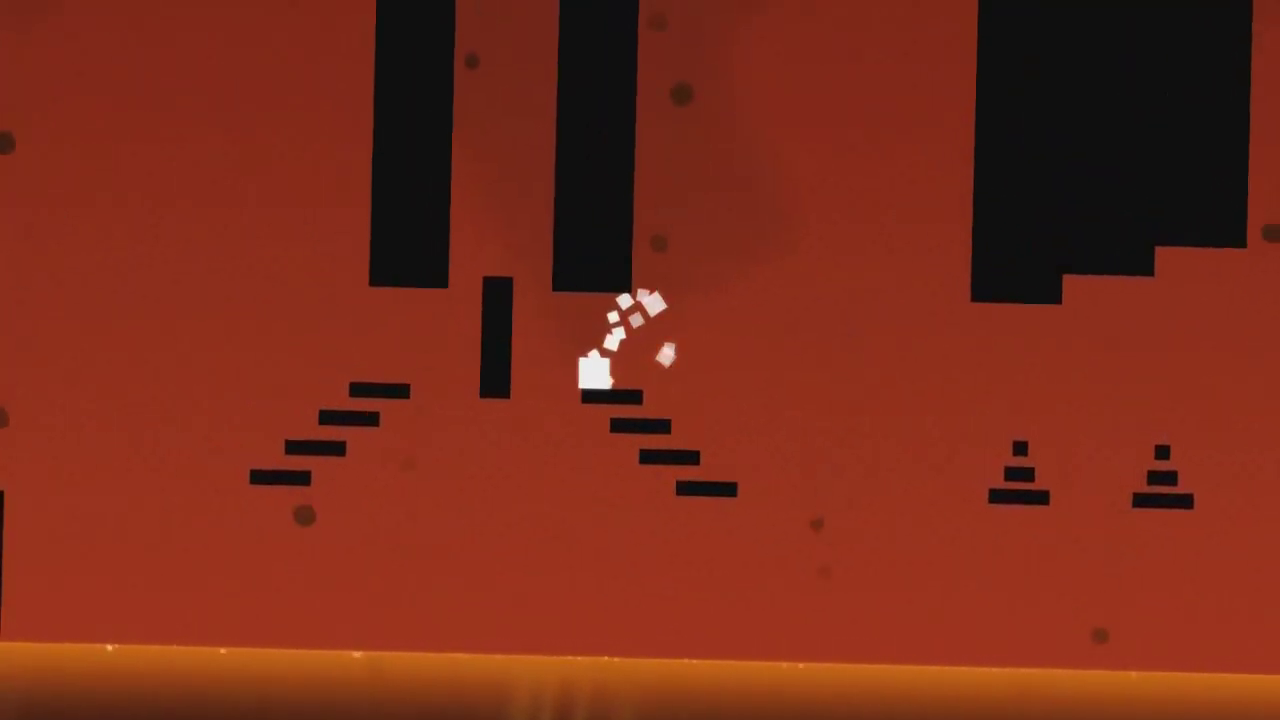
{"action": "key", "text": "Up"}
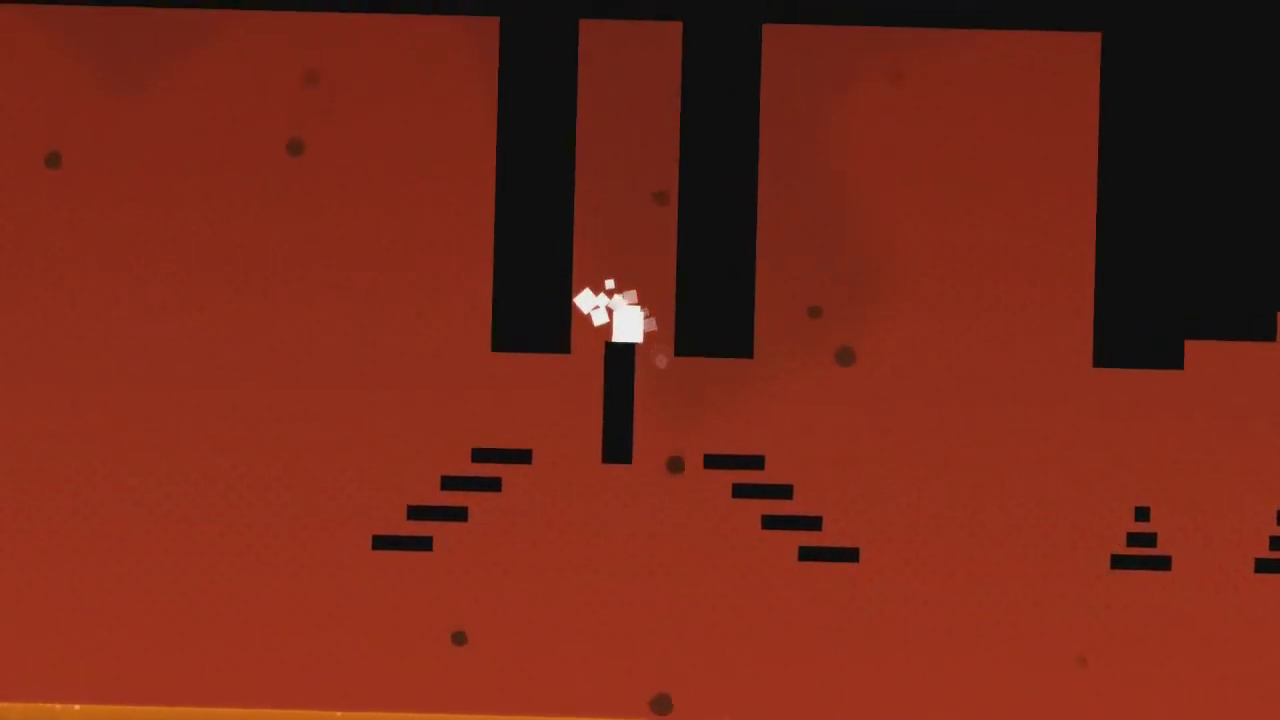
{"action": "key", "text": "Up"}
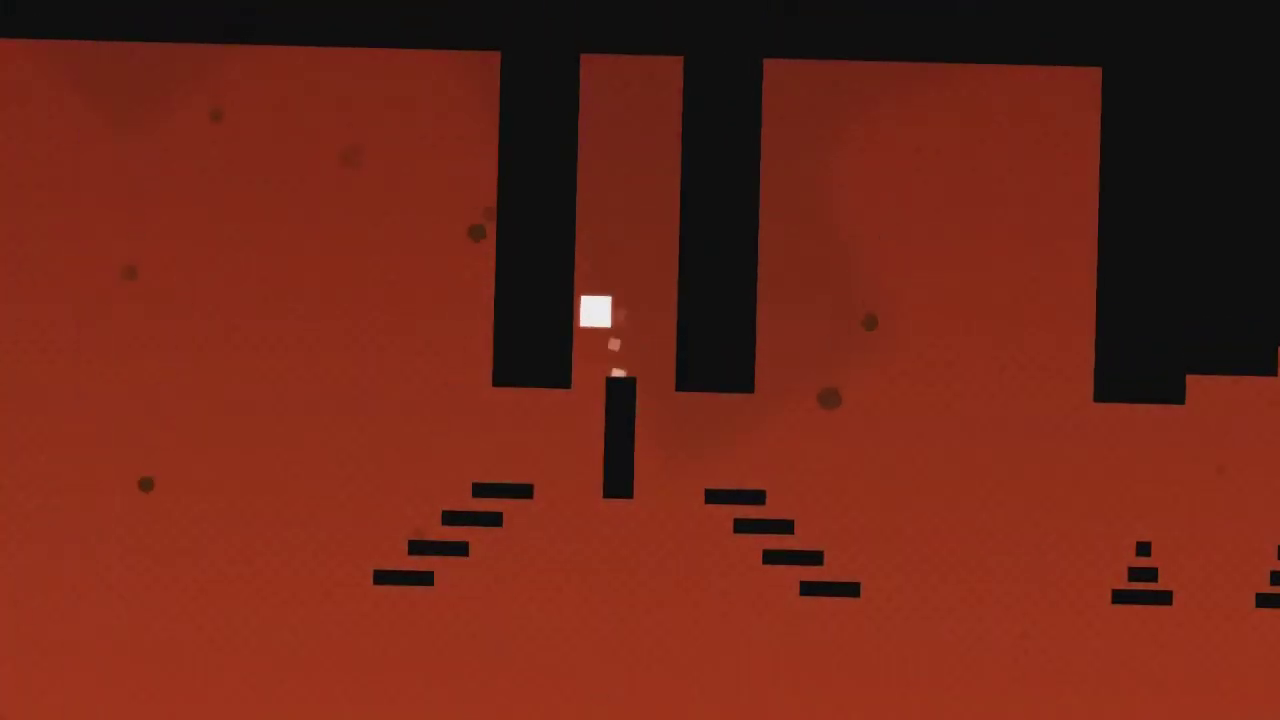
{"action": "key", "text": "Up"}
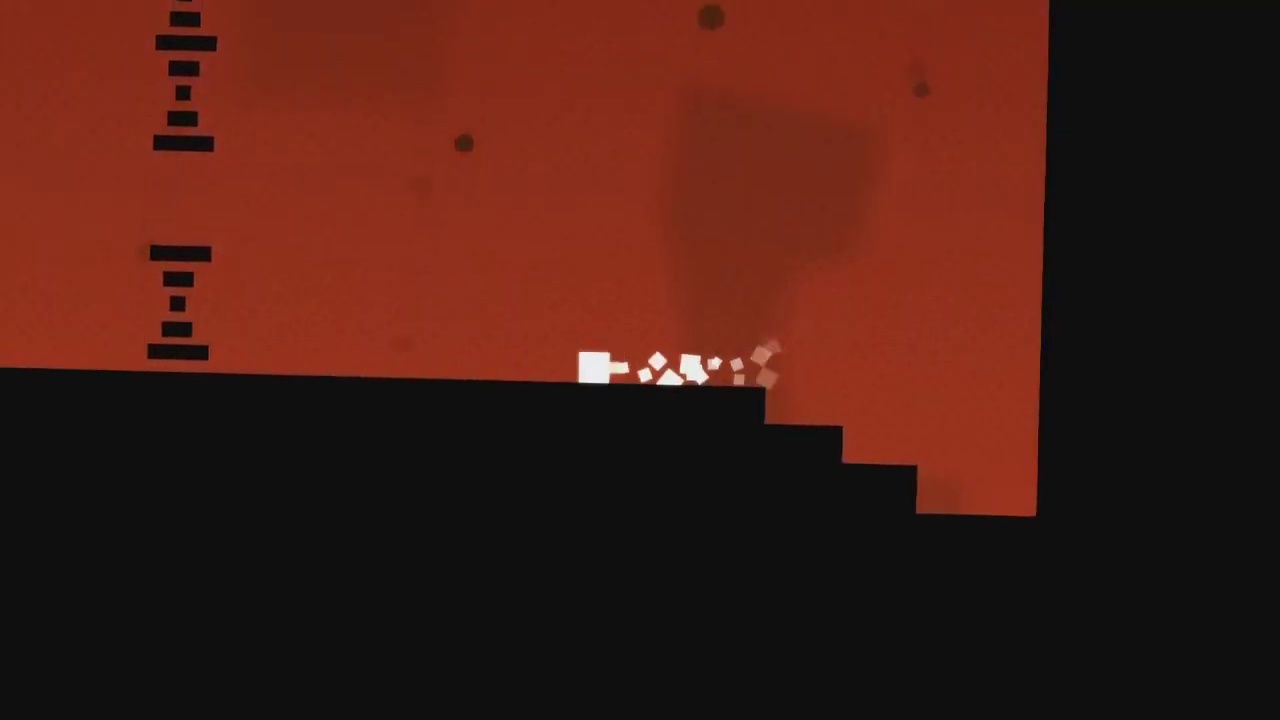
Jump up-left past the bar stack, through the block-stack gap and under the black overhang.
{"action": "key", "text": "space"}
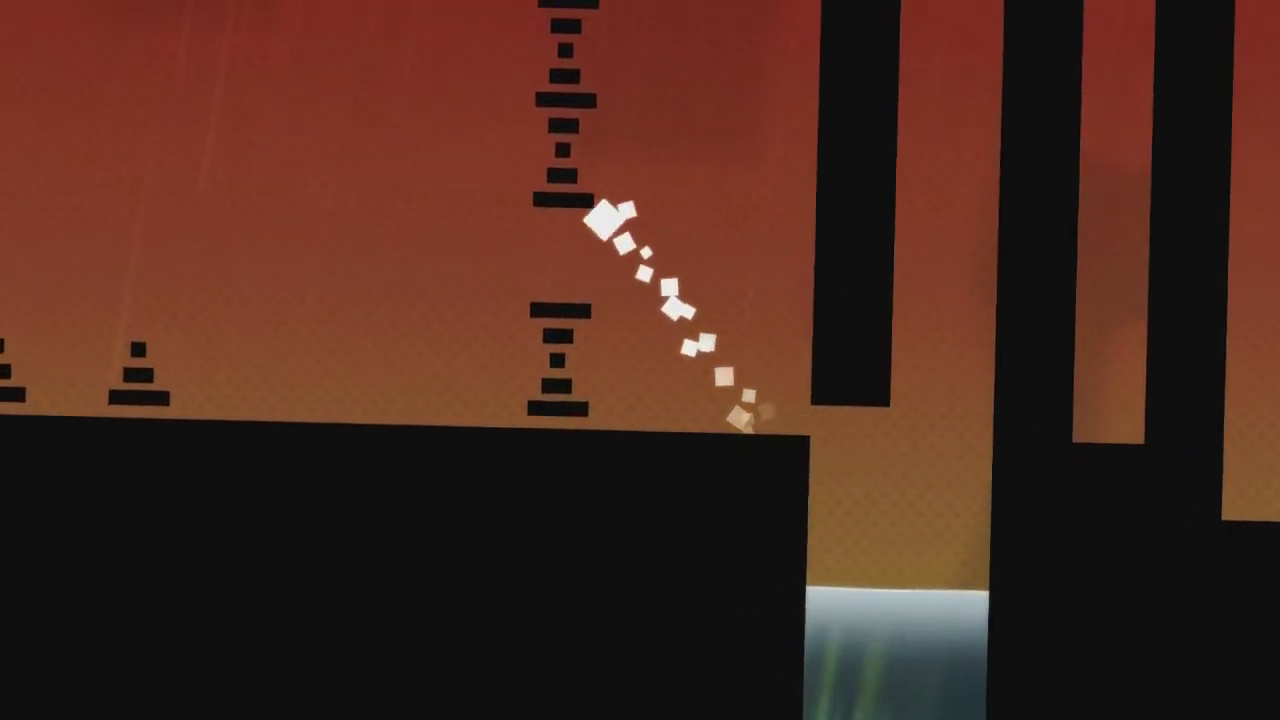
{"action": "key", "text": "Left"}
{"action": "key", "text": "space"}
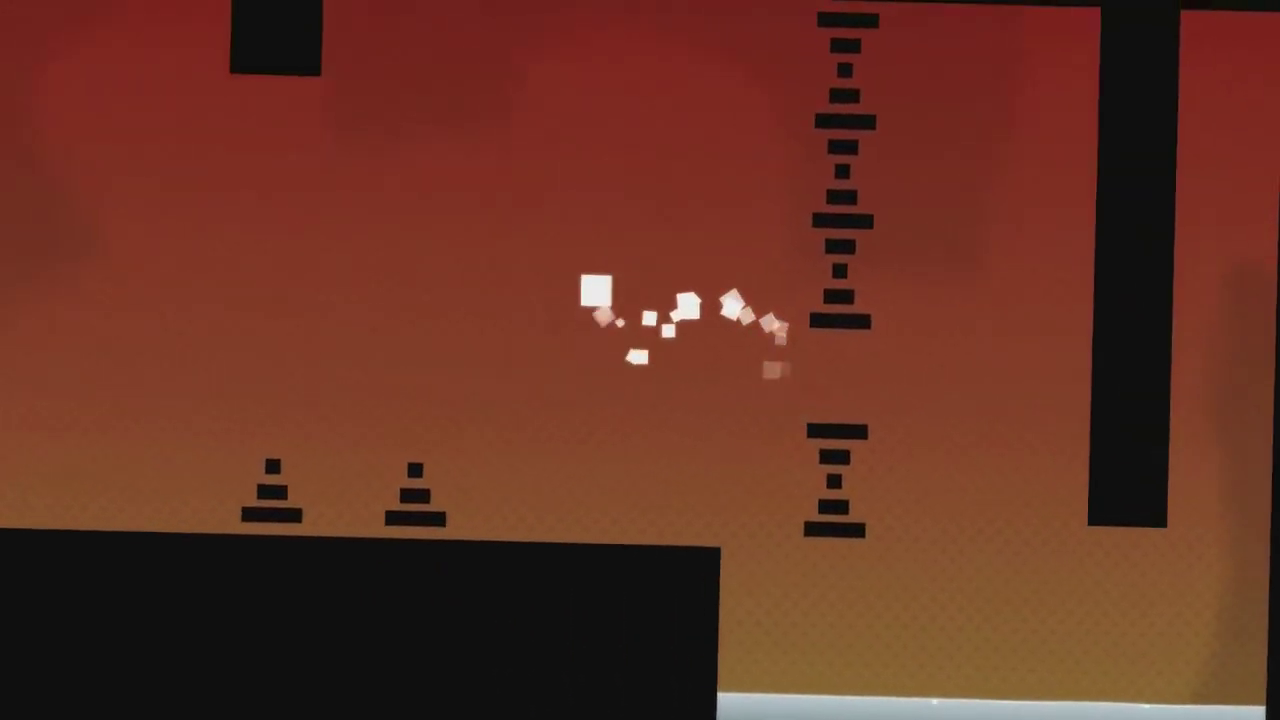
{"action": "key", "text": "Left"}
{"action": "key", "text": "space"}
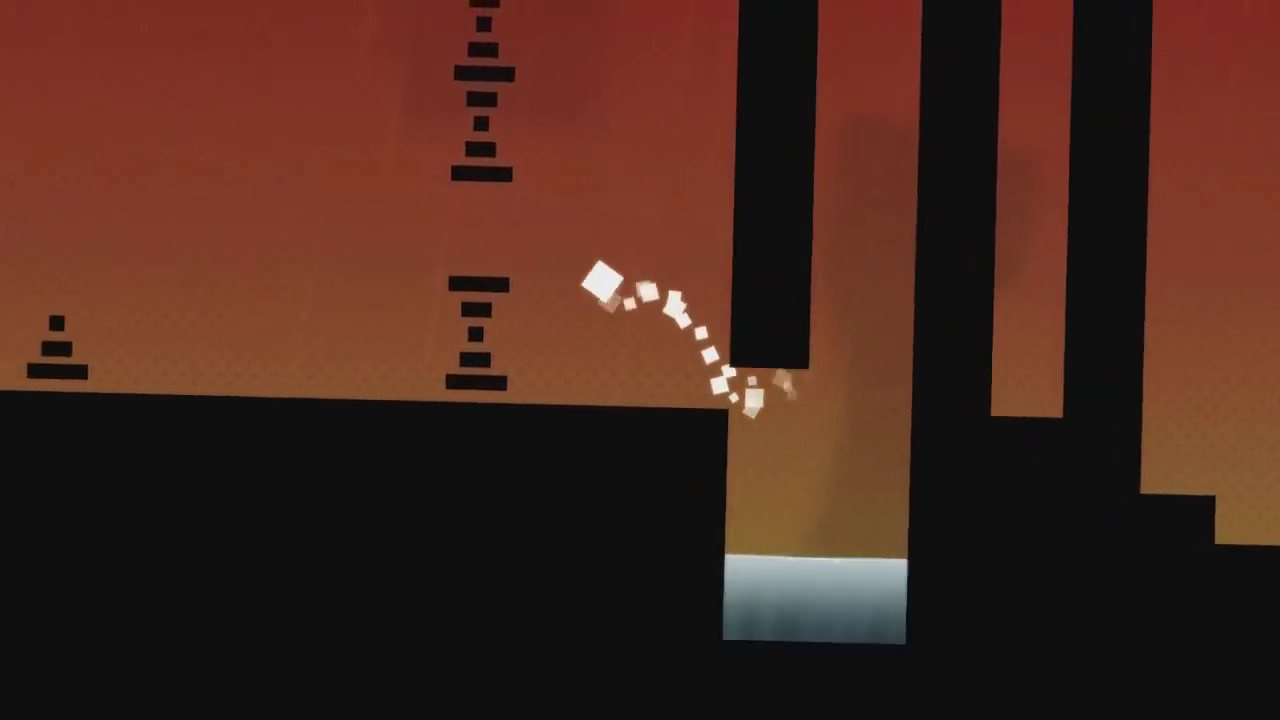
{"action": "key", "text": "Up"}
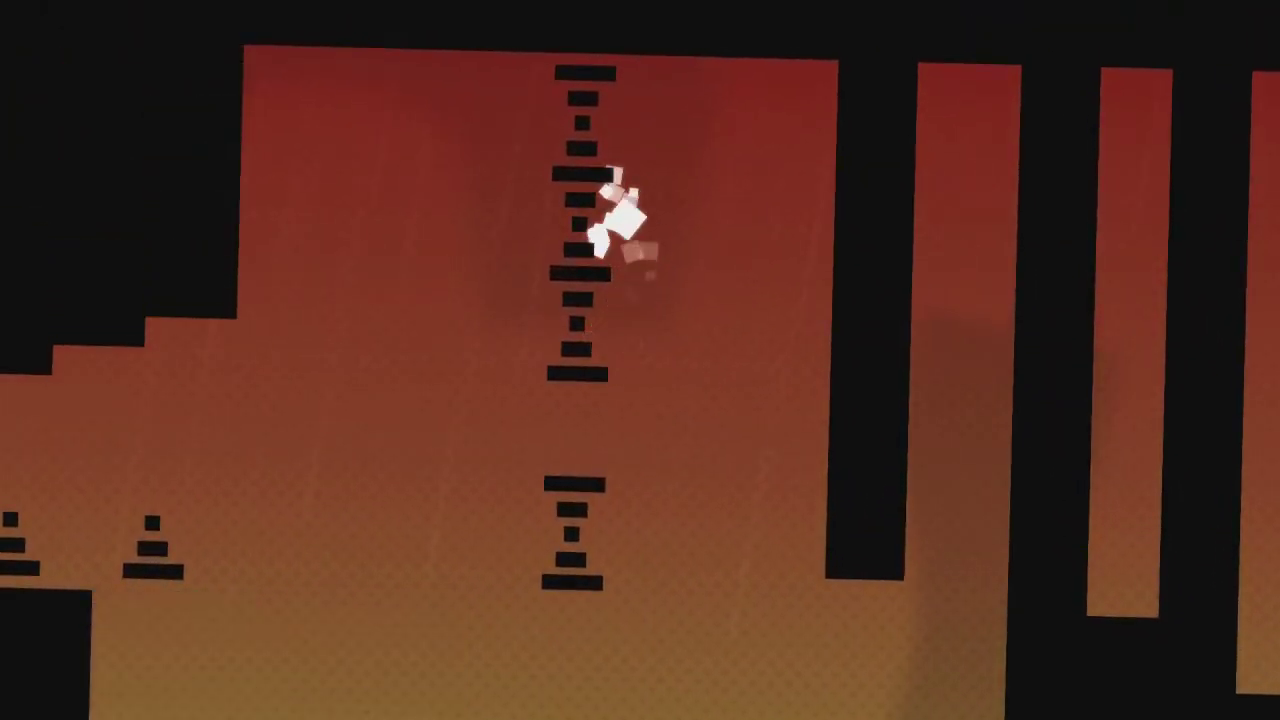
Leap onto the stacked-block tower, drop to the lower stack, then fall into the water.
{"action": "key", "text": "Left"}
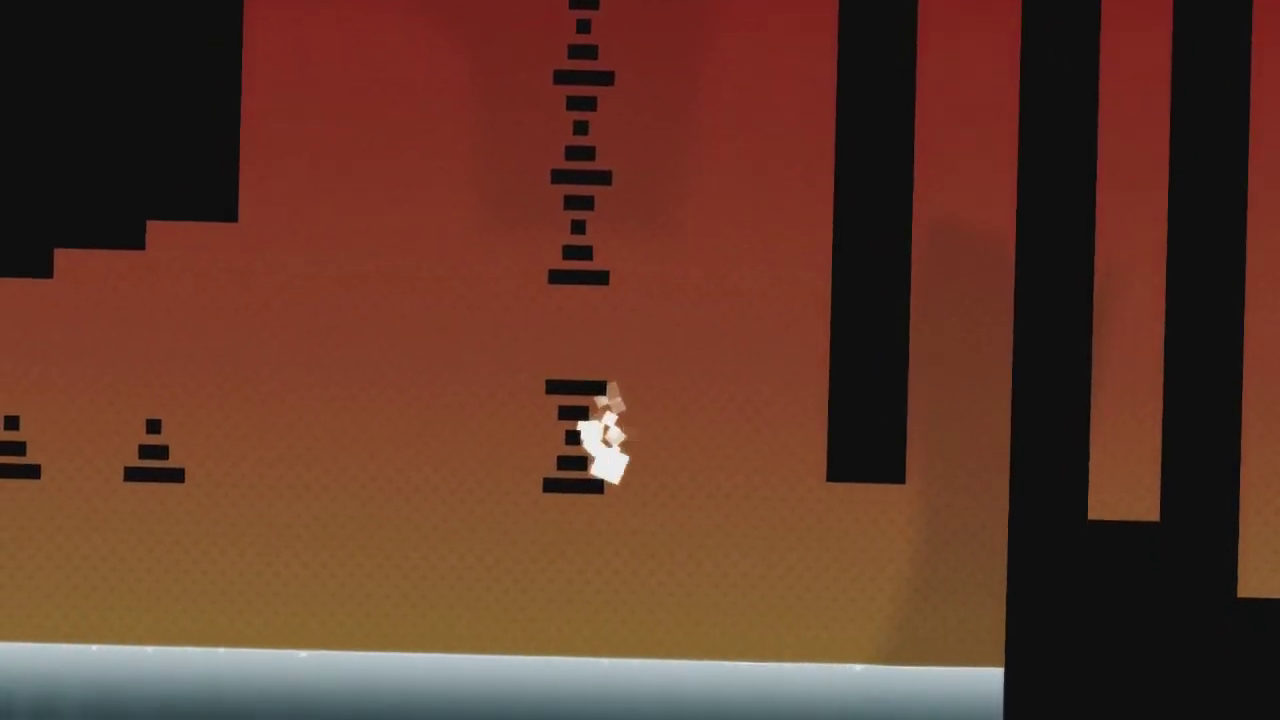
{"action": "key", "text": "Up"}
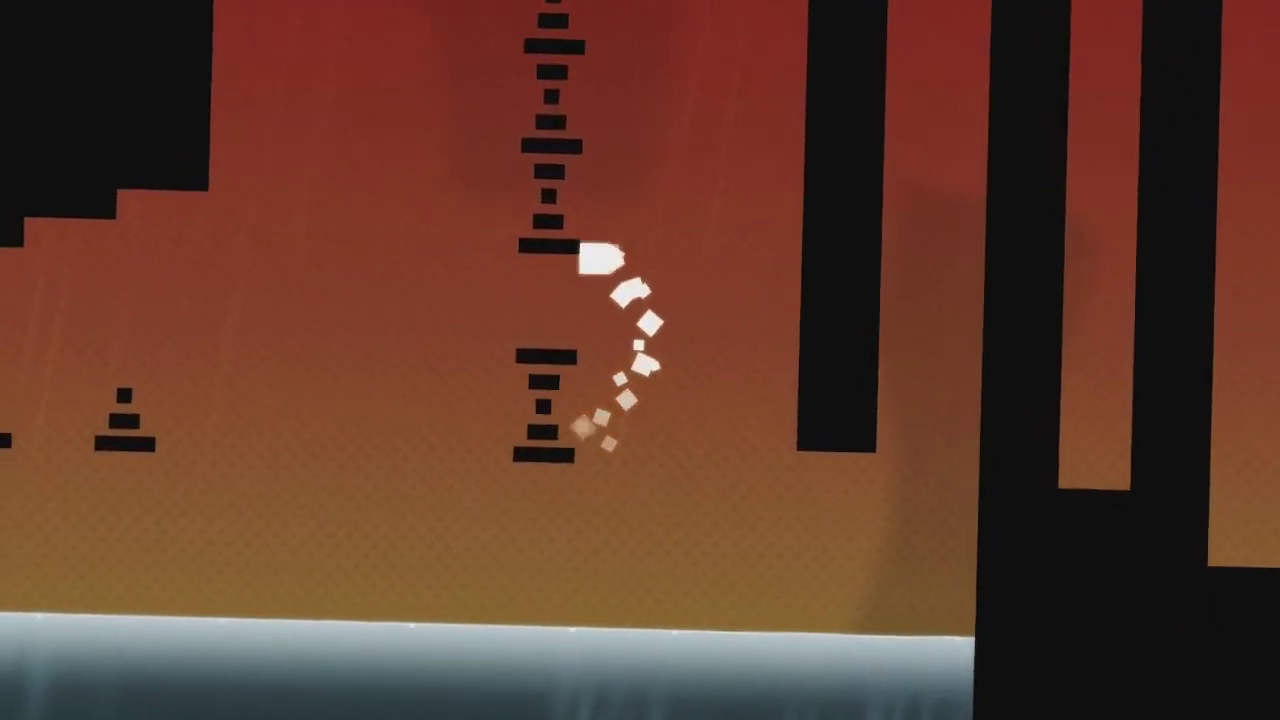
{"action": "key", "text": "Up"}
{"action": "key", "text": "Left"}
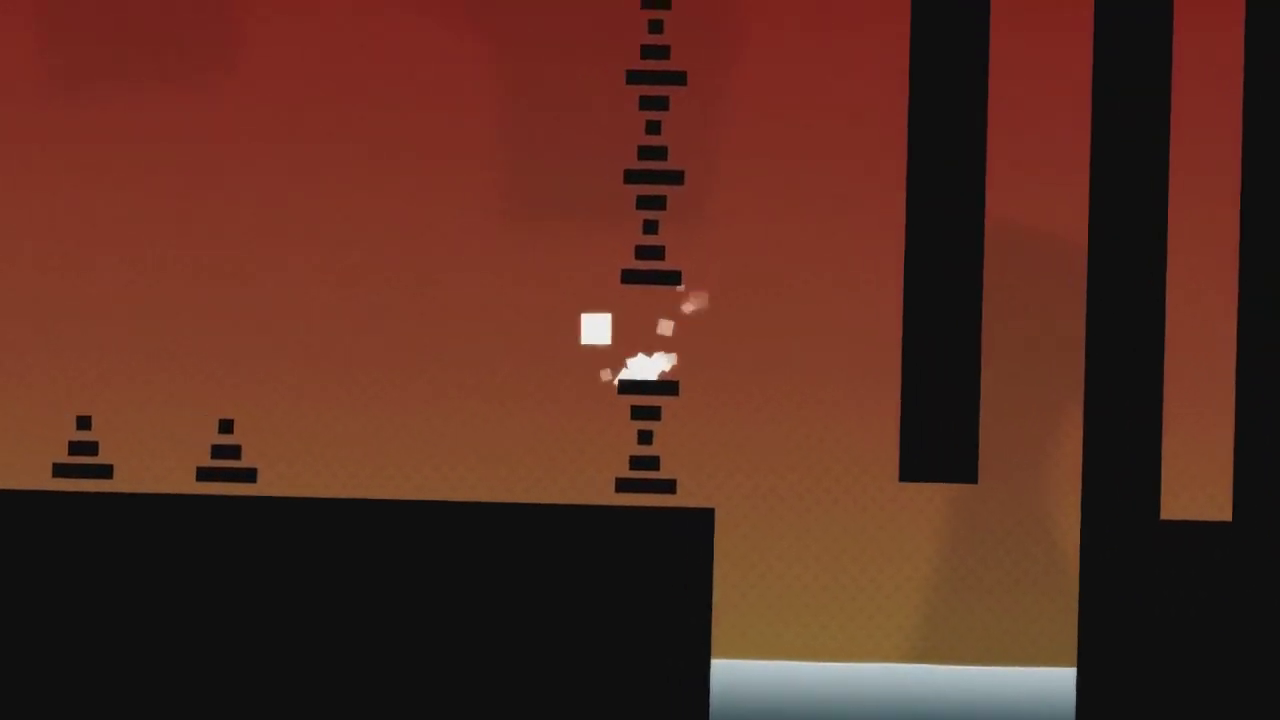
Jump from the pillar to the ledge, up the stairs and onto the small pillar.
{"action": "key", "text": "Left"}
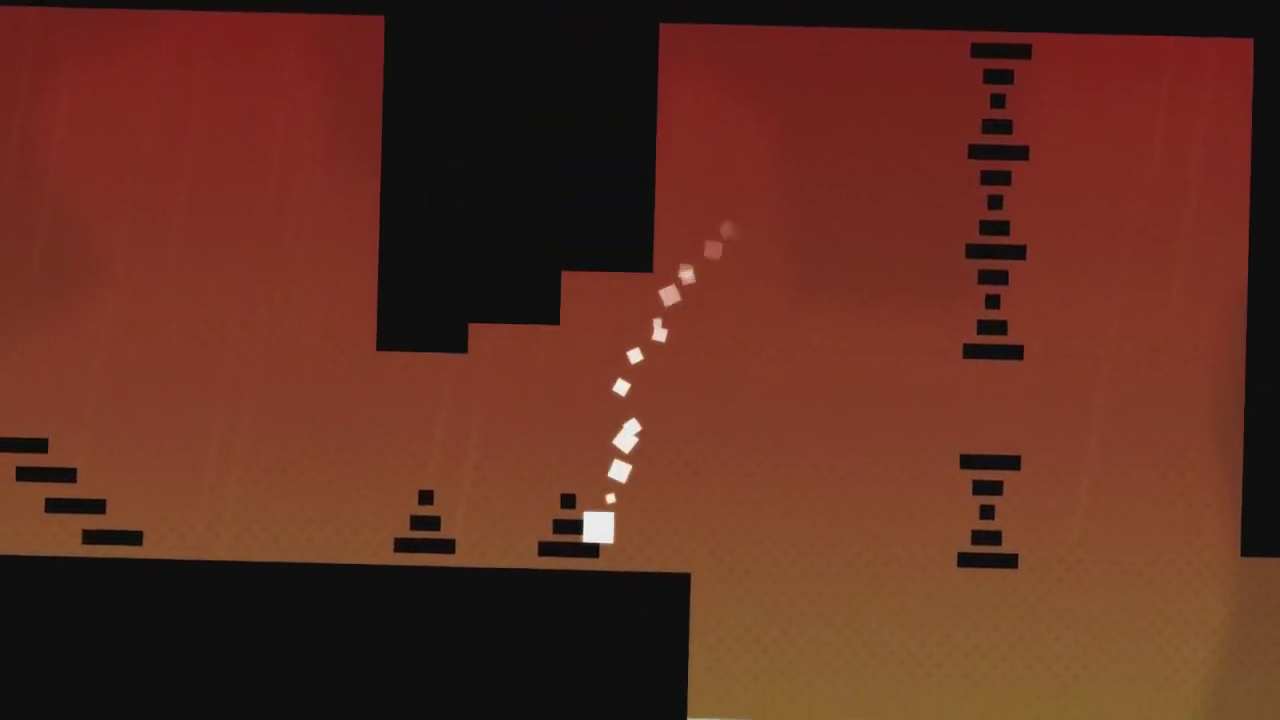
{"action": "key", "text": "Up"}
{"action": "key", "text": "Up"}
{"action": "key", "text": "Left"}
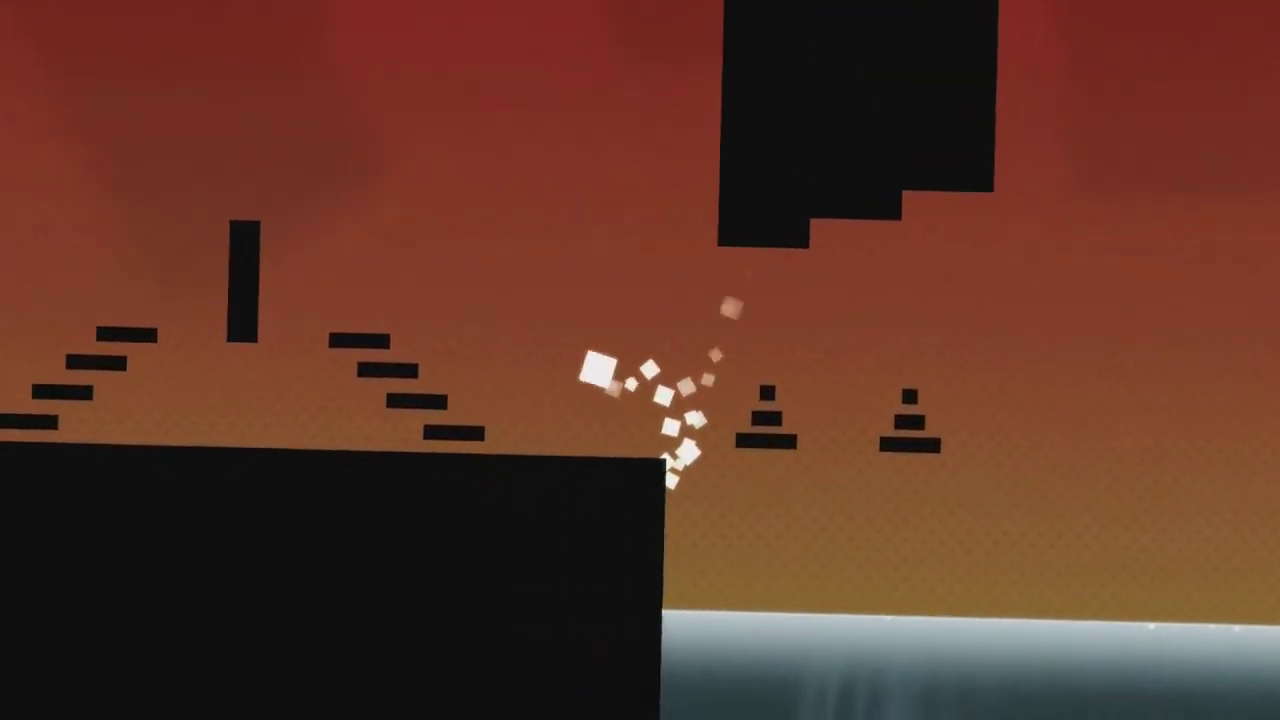
{"action": "key", "text": "Up"}
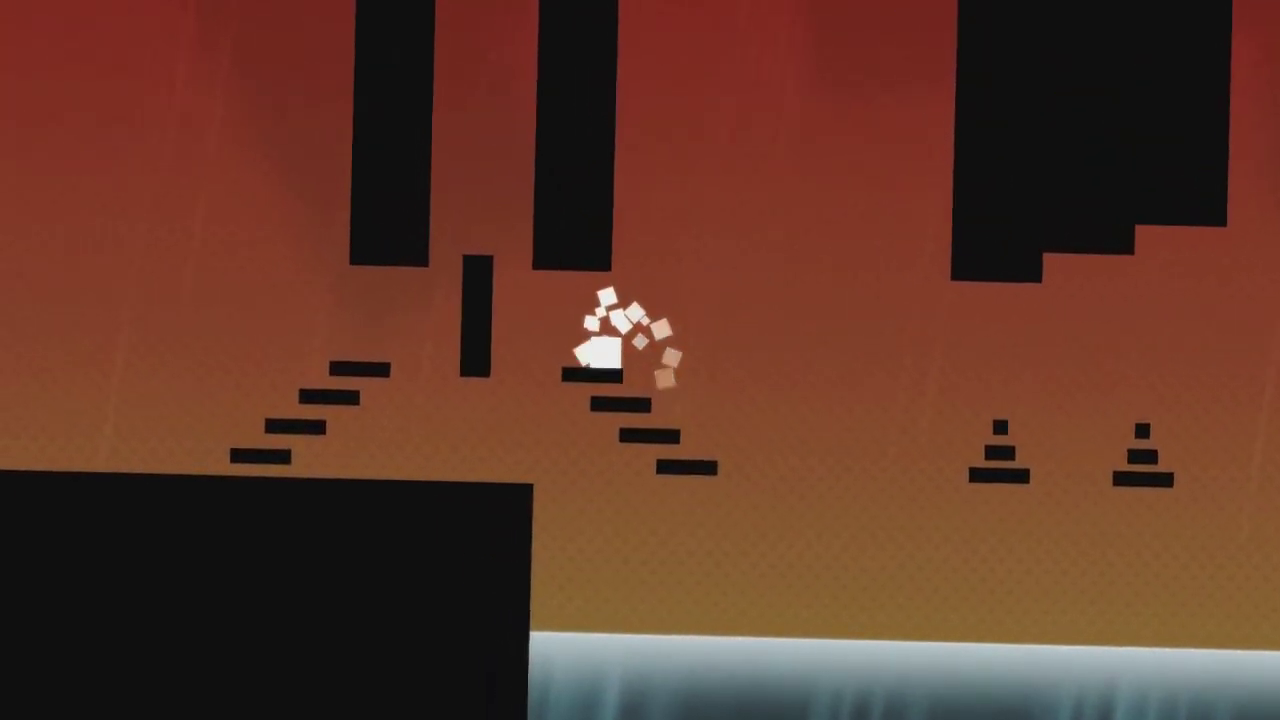
{"action": "key", "text": "Up"}
{"action": "key", "text": "Left"}
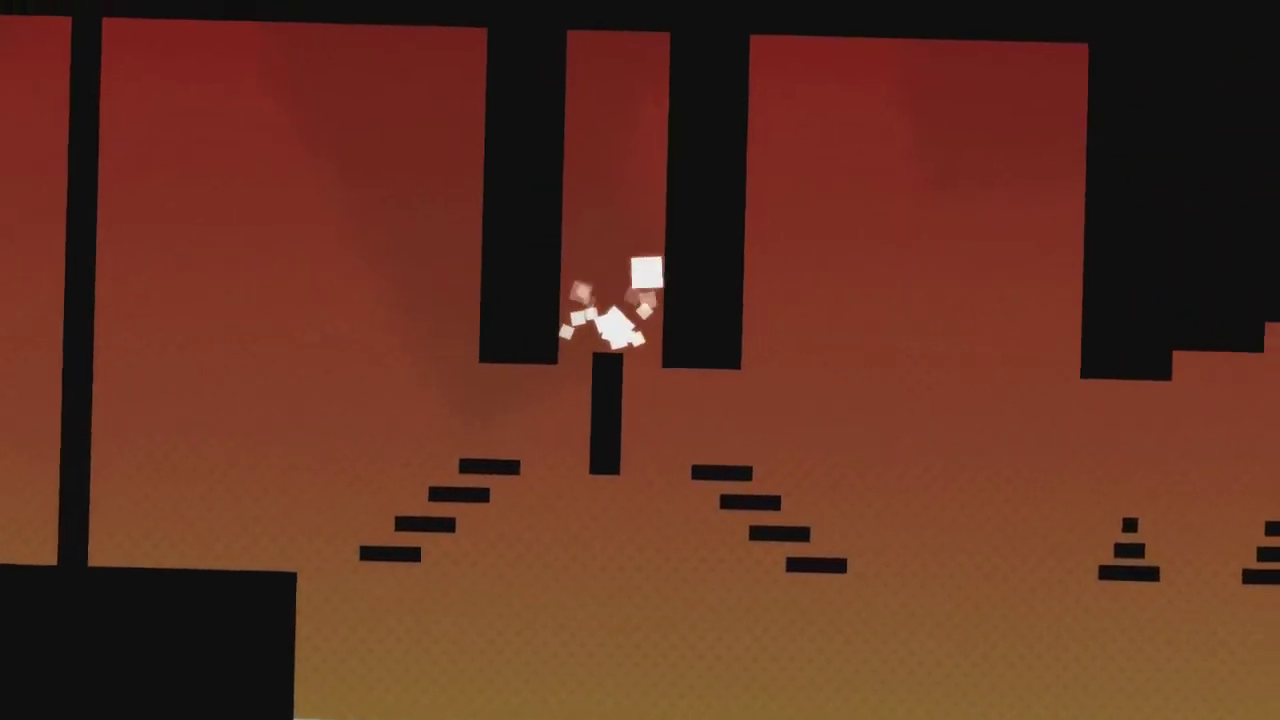
{"action": "key", "text": "Up"}
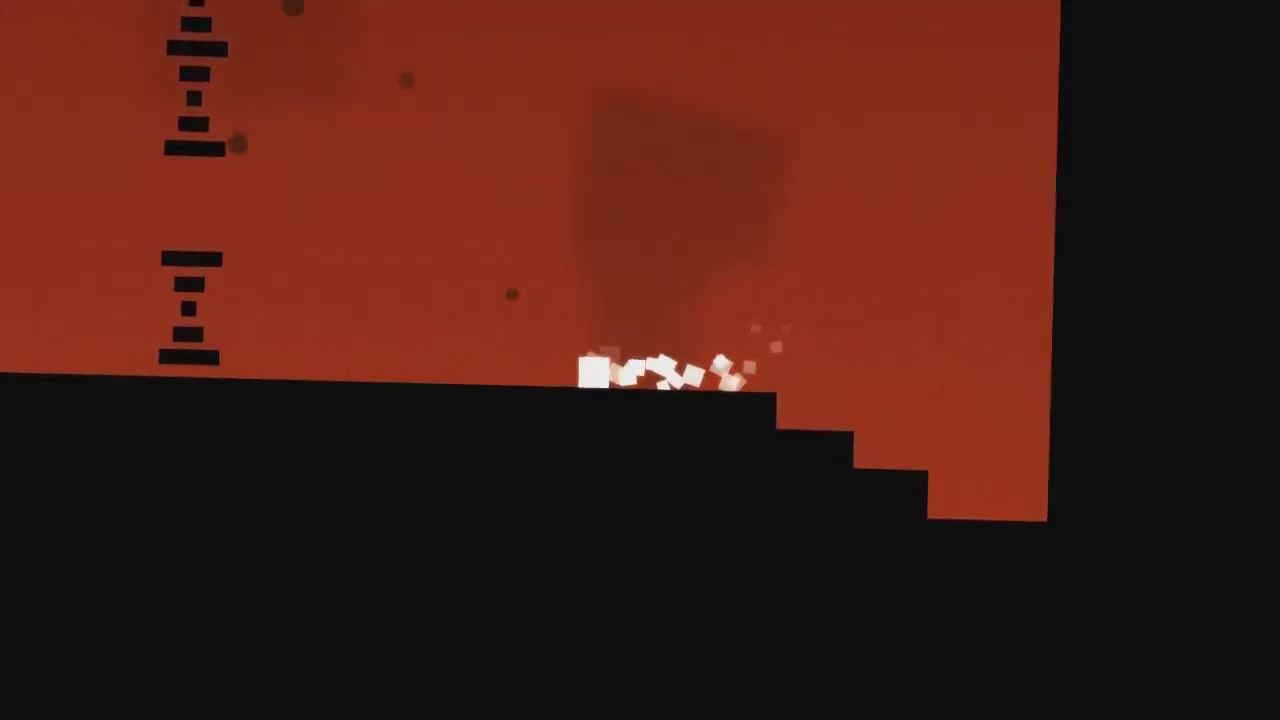
{"action": "key", "text": "Left"}
Launch onto the upper ledge and climb through the black pillar stacks.
{"action": "key", "text": "space"}
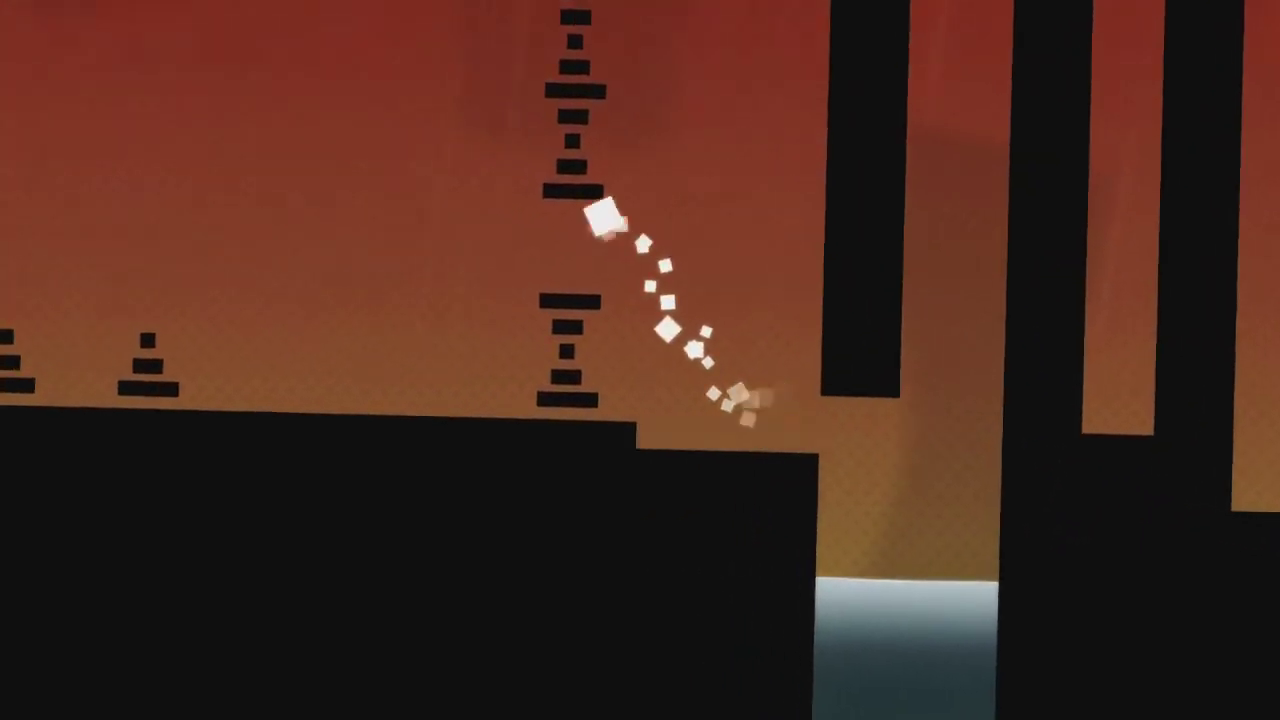
{"action": "key", "text": "space"}
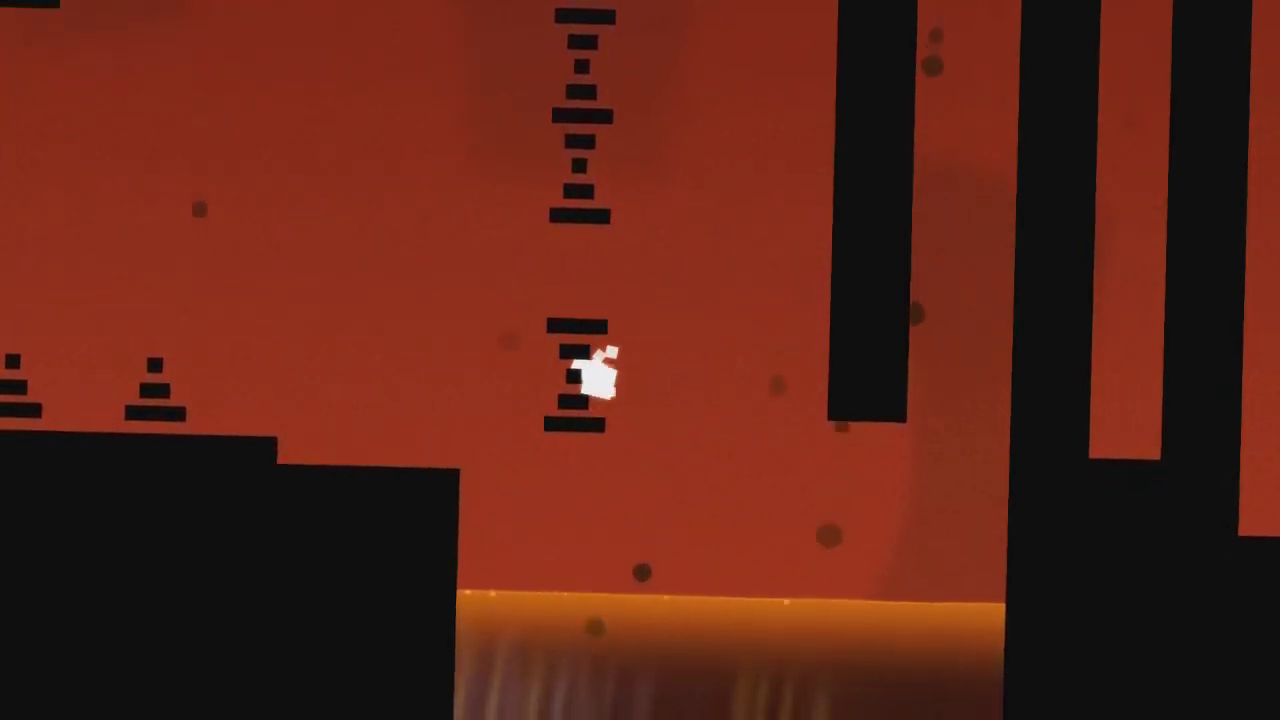
{"action": "key", "text": "Left"}
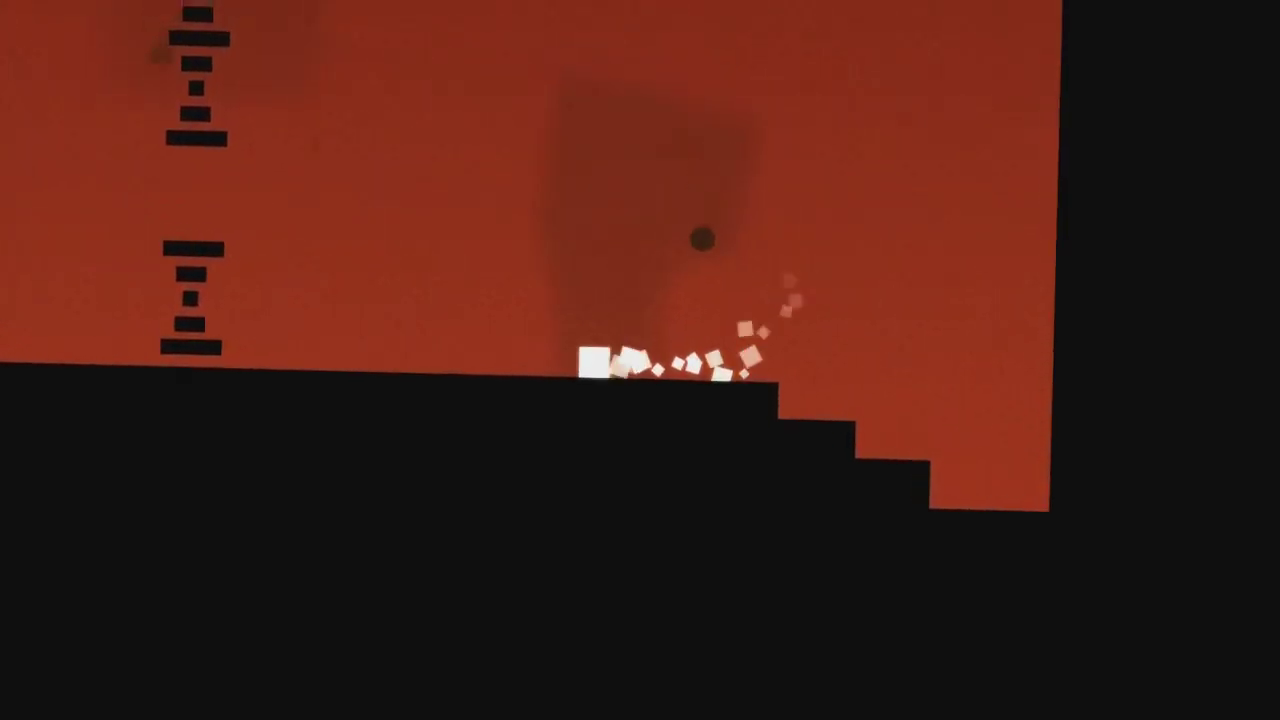
Hop across the gap and the row of small stacks, then over the short pillar.
{"action": "key", "text": "space"}
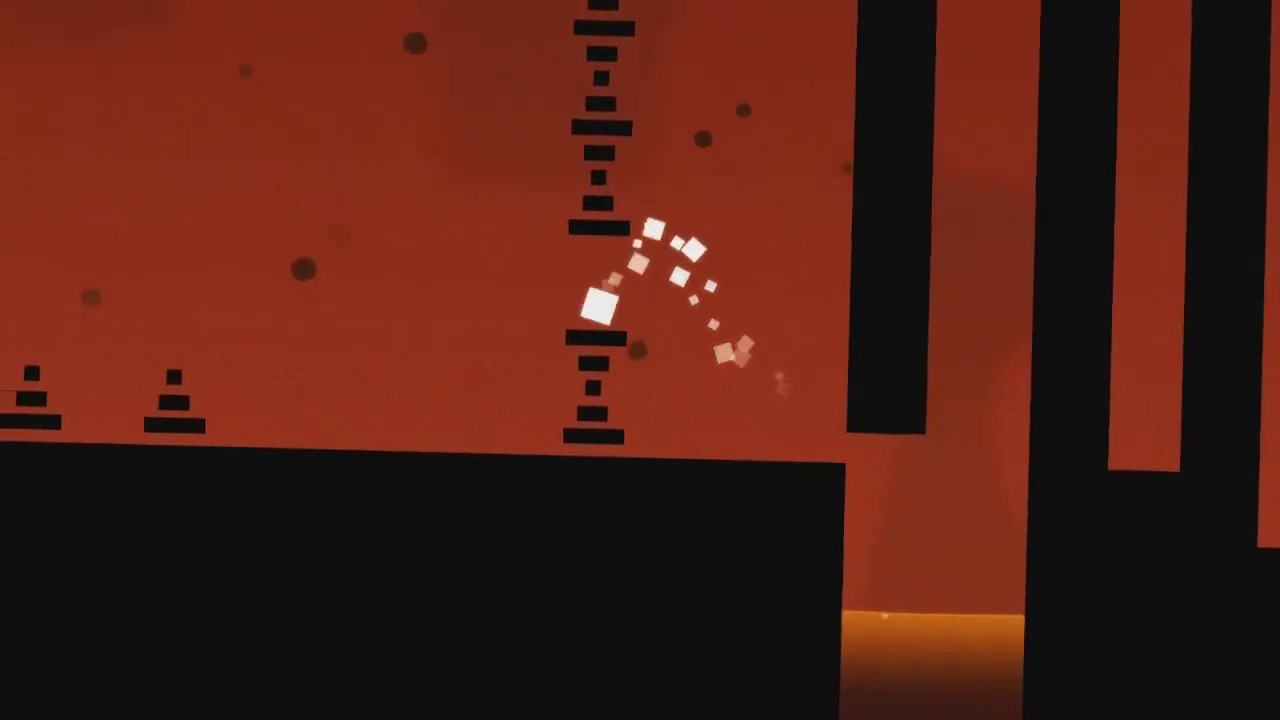
{"action": "key", "text": "space"}
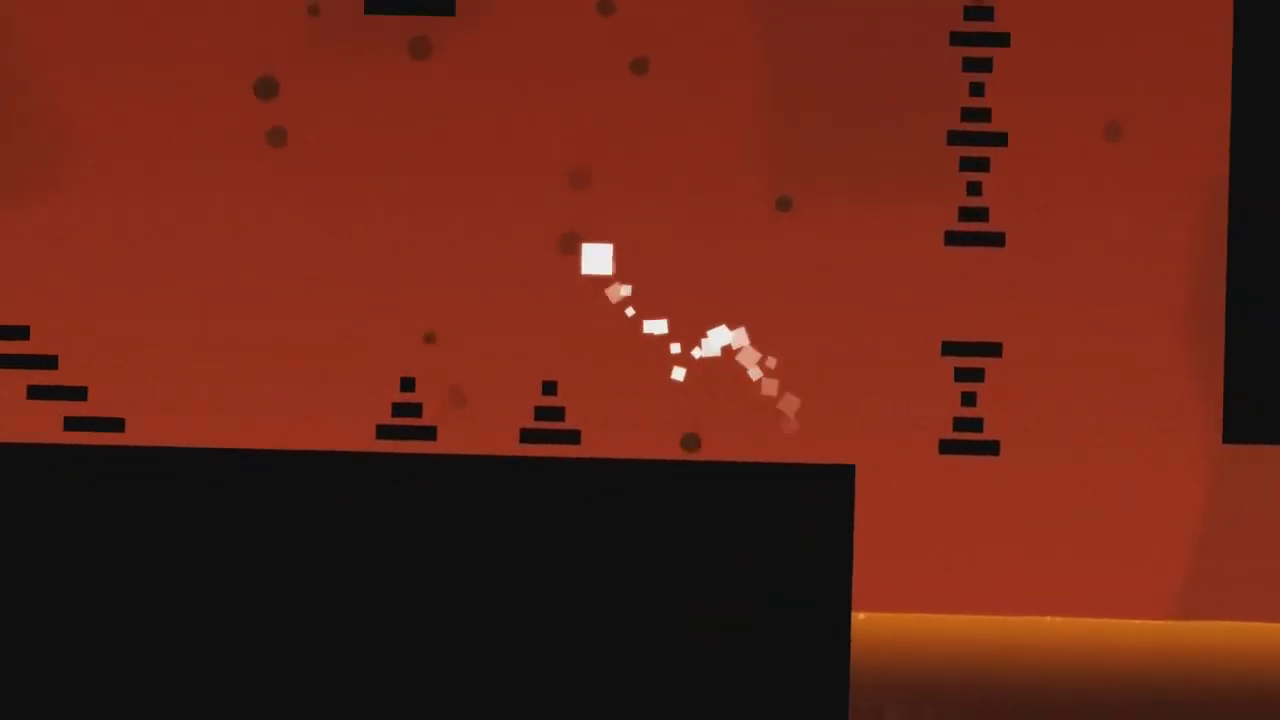
{"action": "key", "text": "space"}
{"action": "key", "text": "space"}
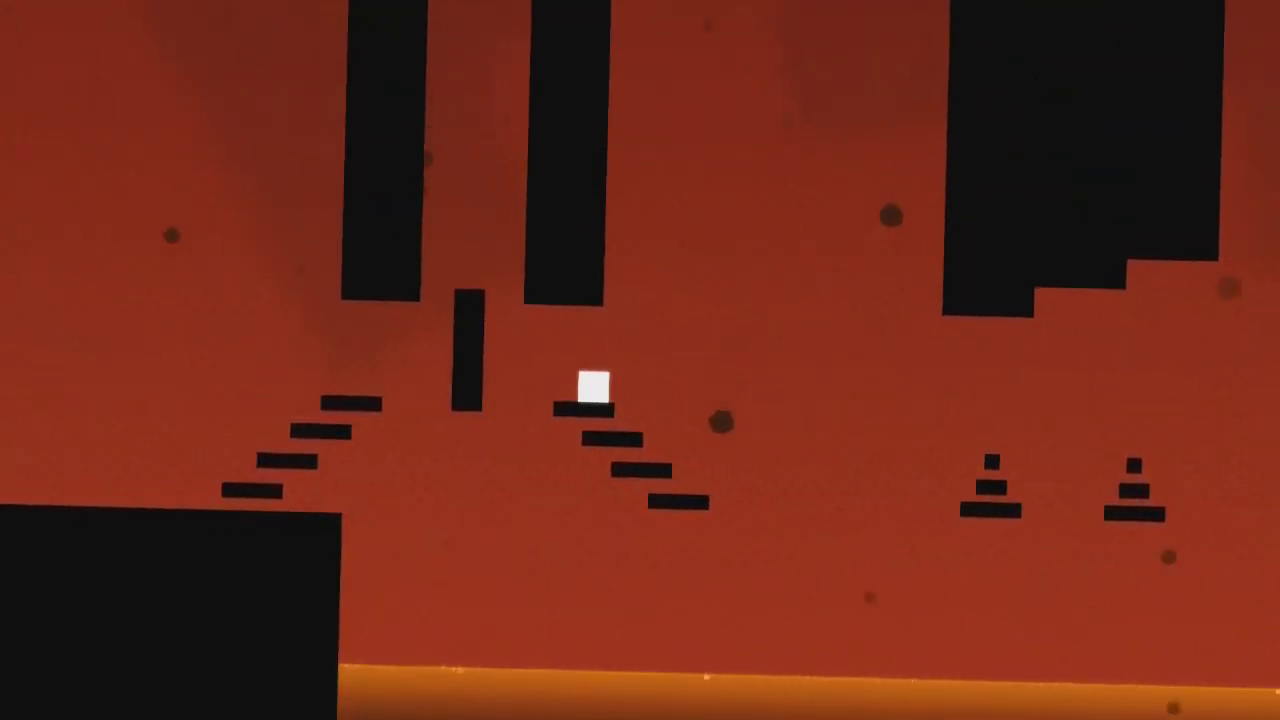
{"action": "key", "text": "space"}
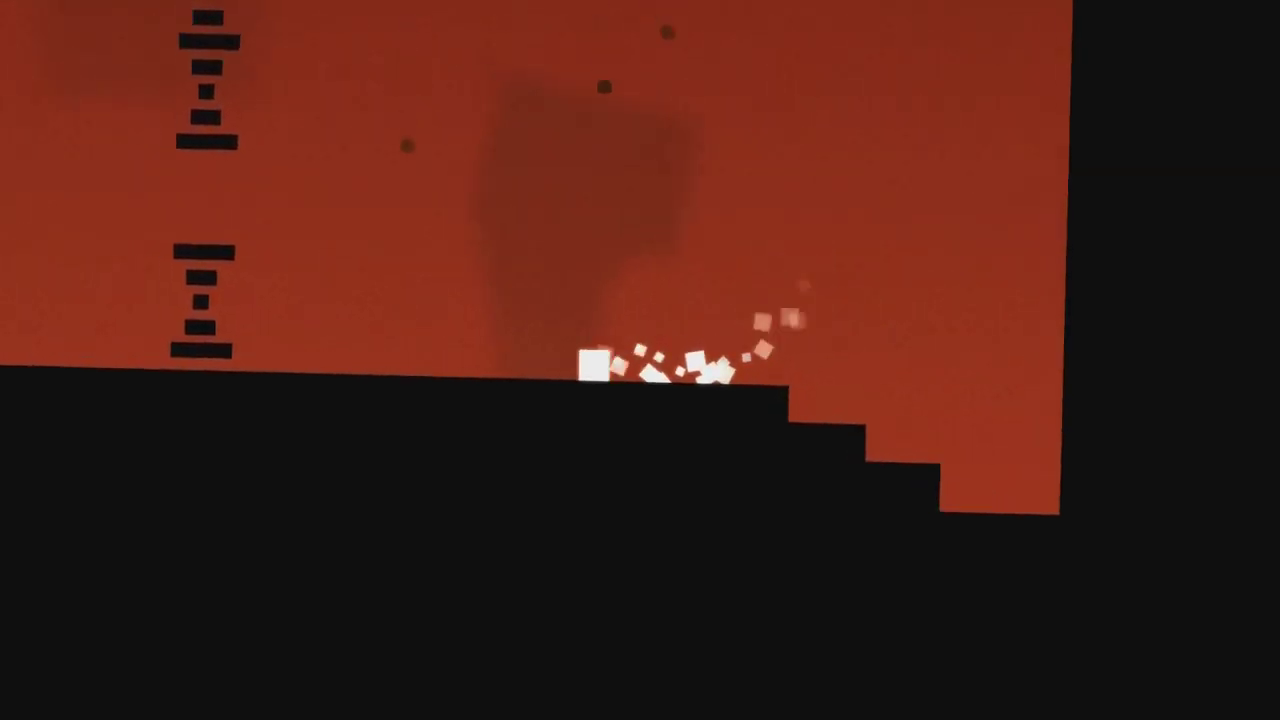
Jump over the black pillar and leap across the gaps along the platform.
{"action": "key", "text": "space"}
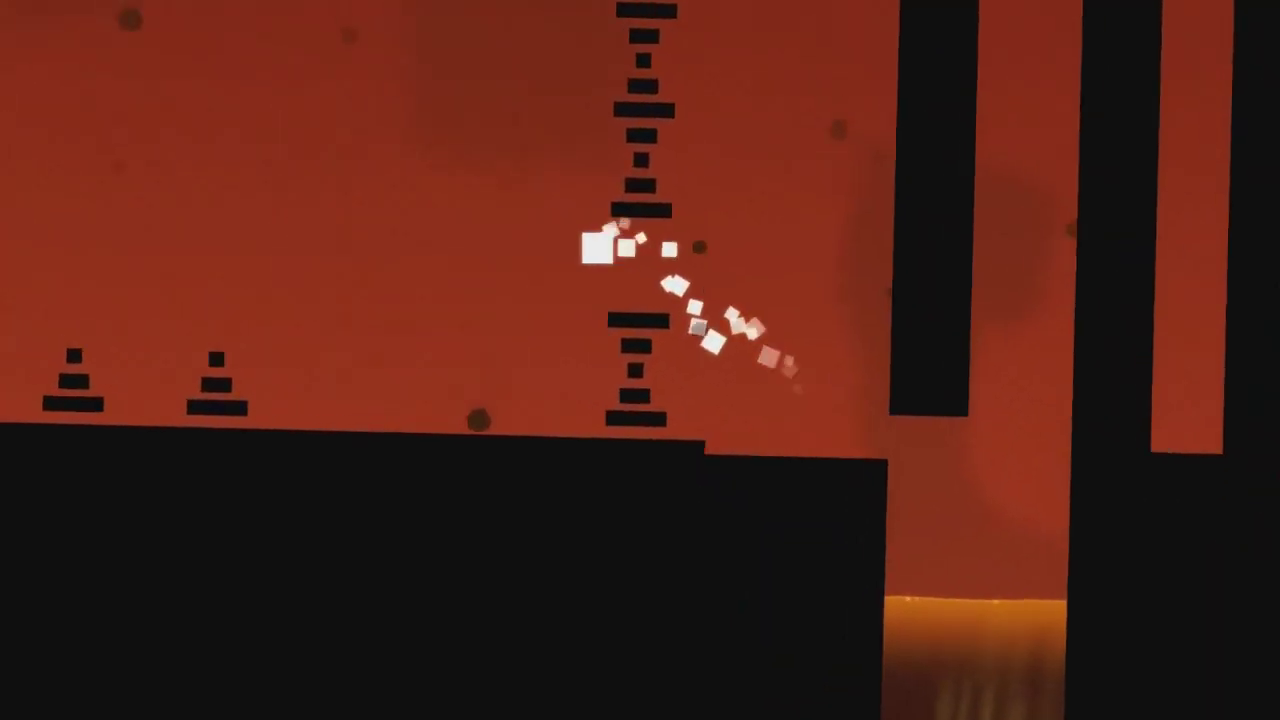
{"action": "key", "text": "space"}
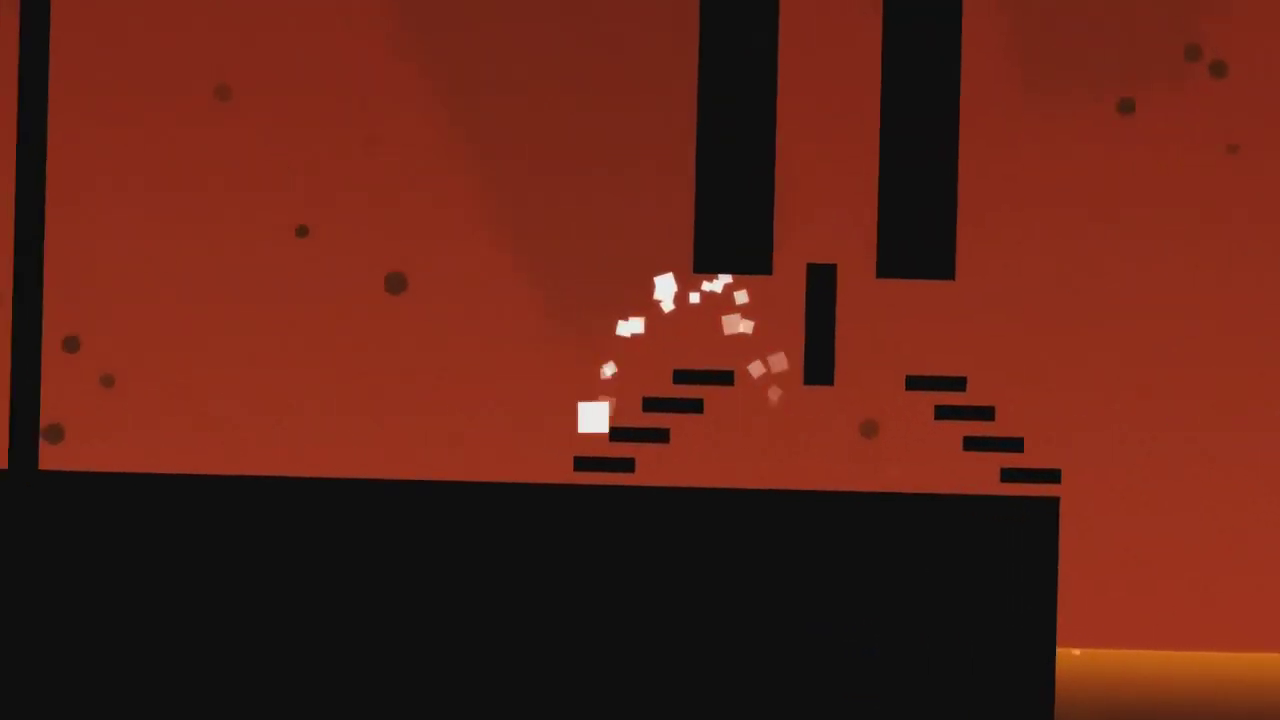
{"action": "key", "text": "space"}
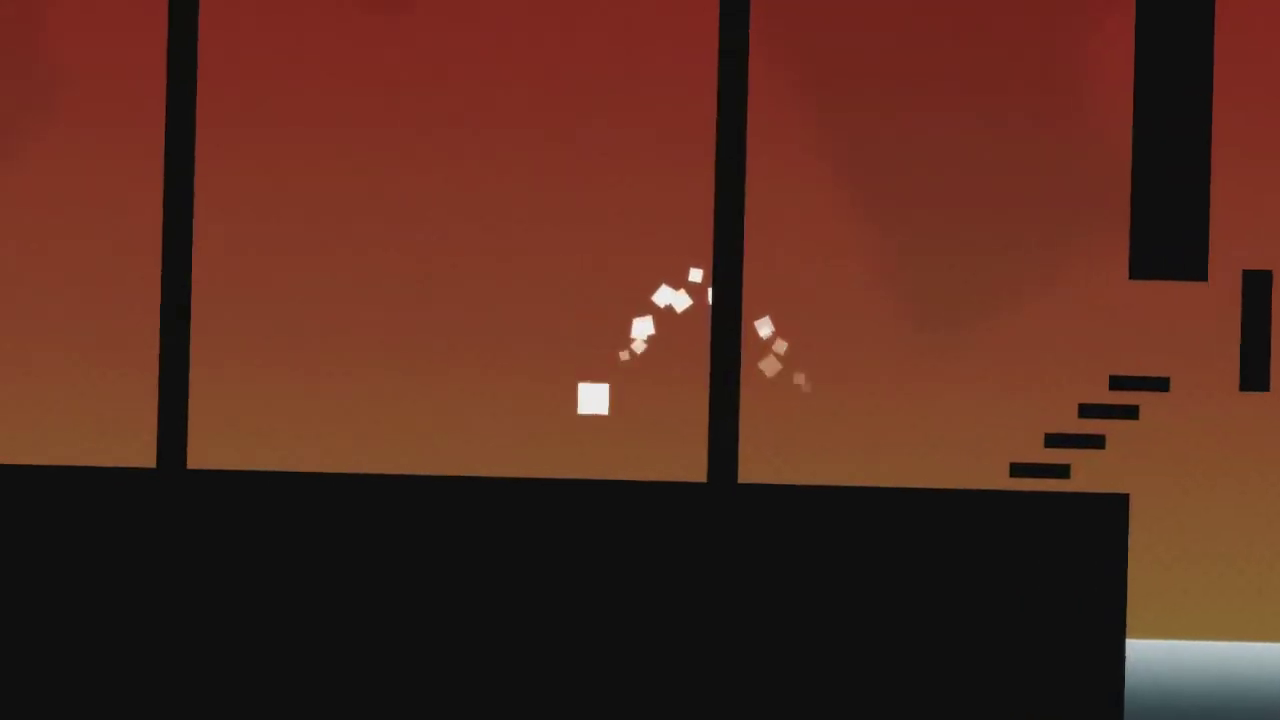
{"action": "key", "text": "space"}
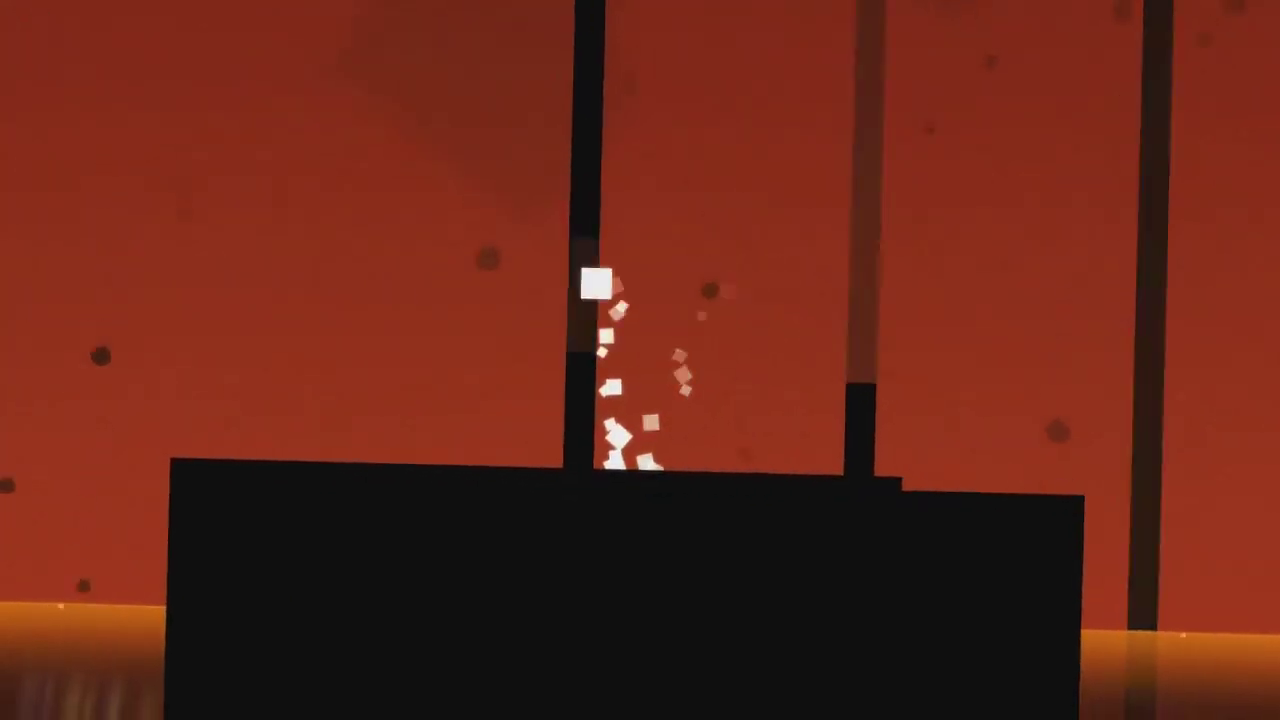
Leap the pillar gap, jump onto the ledge, clear the small stacks and the stair platform.
{"action": "key", "text": "space"}
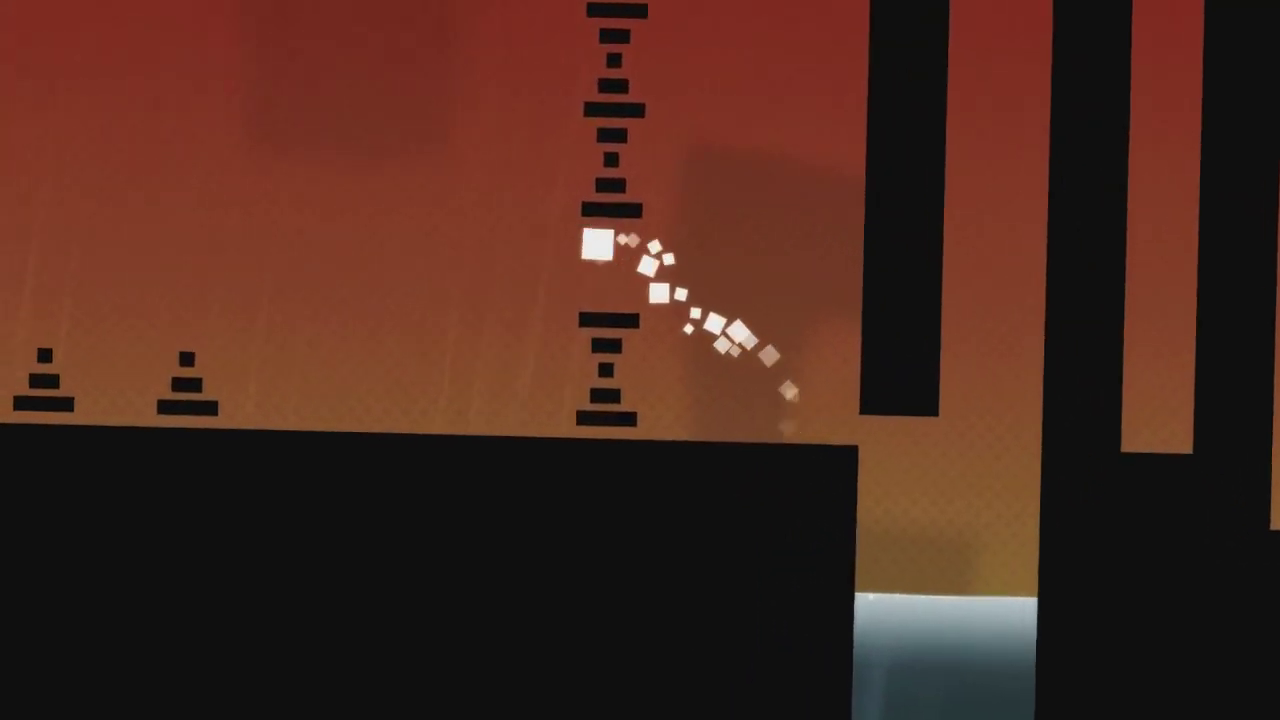
{"action": "key", "text": "space"}
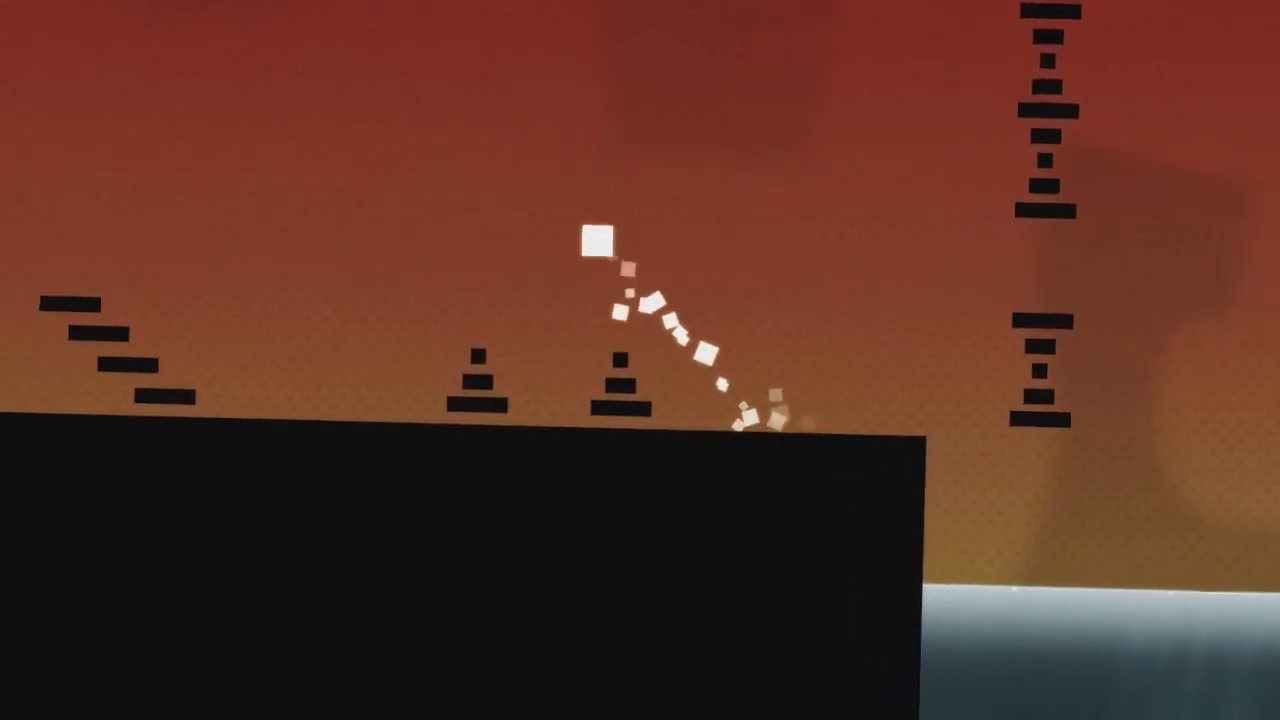
{"action": "key", "text": "space"}
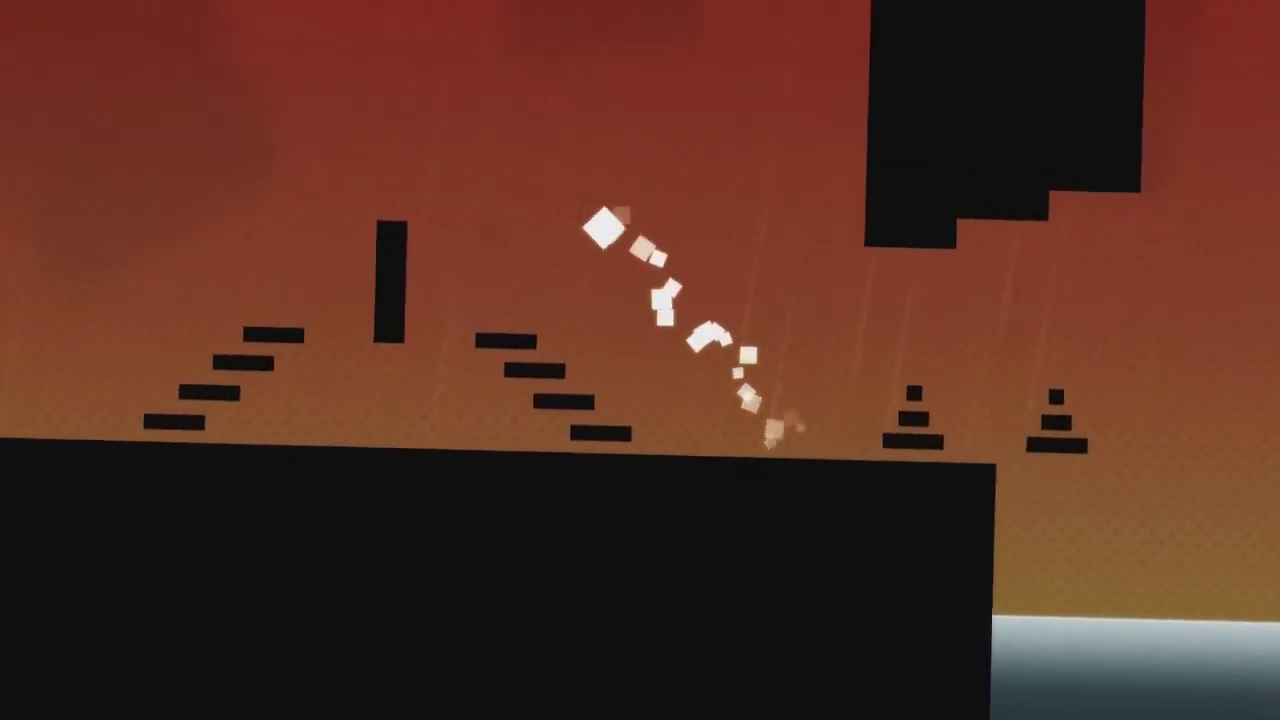
{"action": "key", "text": "space"}
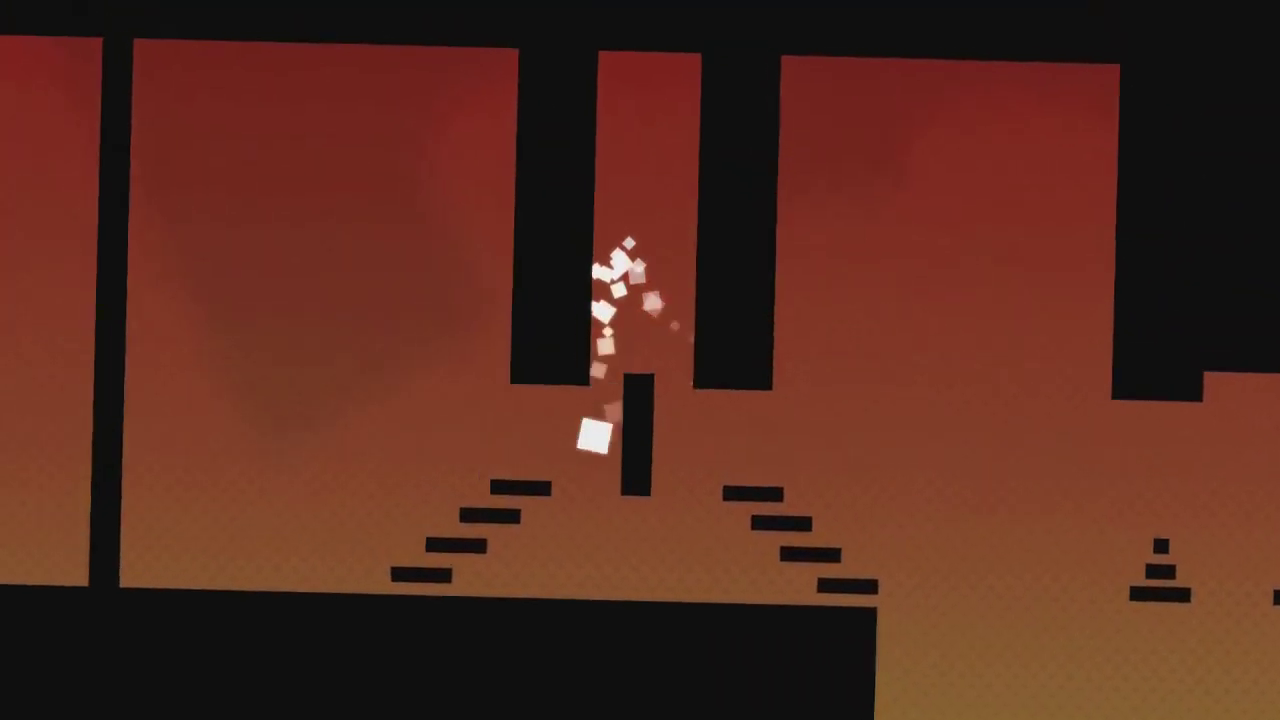
{"action": "key", "text": "space"}
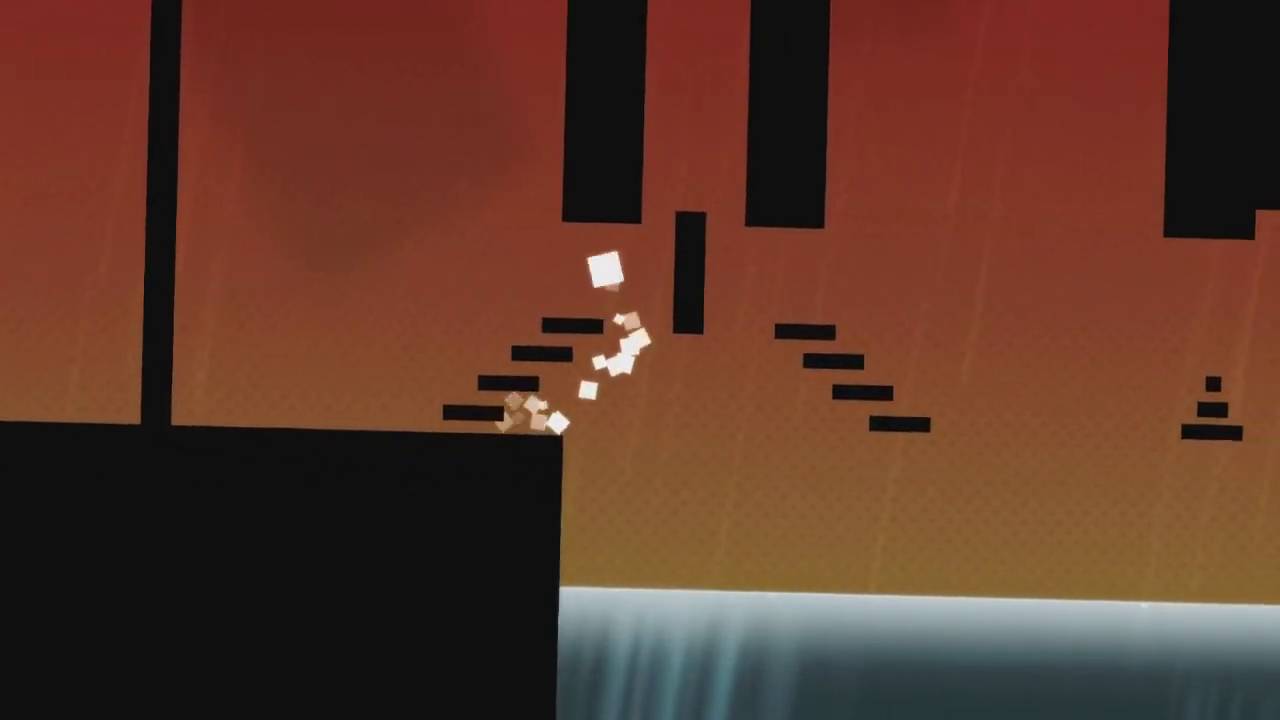
{"action": "key", "text": "space"}
{"action": "key", "text": "space"}
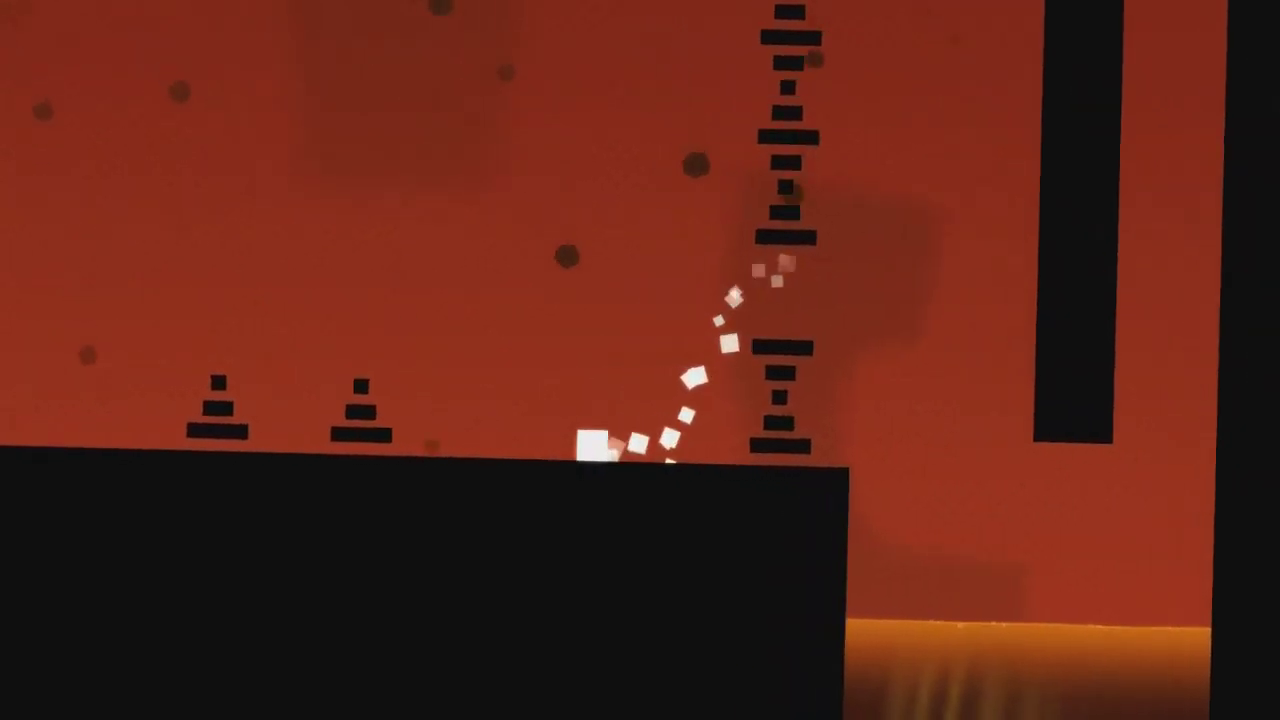
Jump over the black block tower and bounce along the platform over the stair tops.
{"action": "key", "text": "space"}
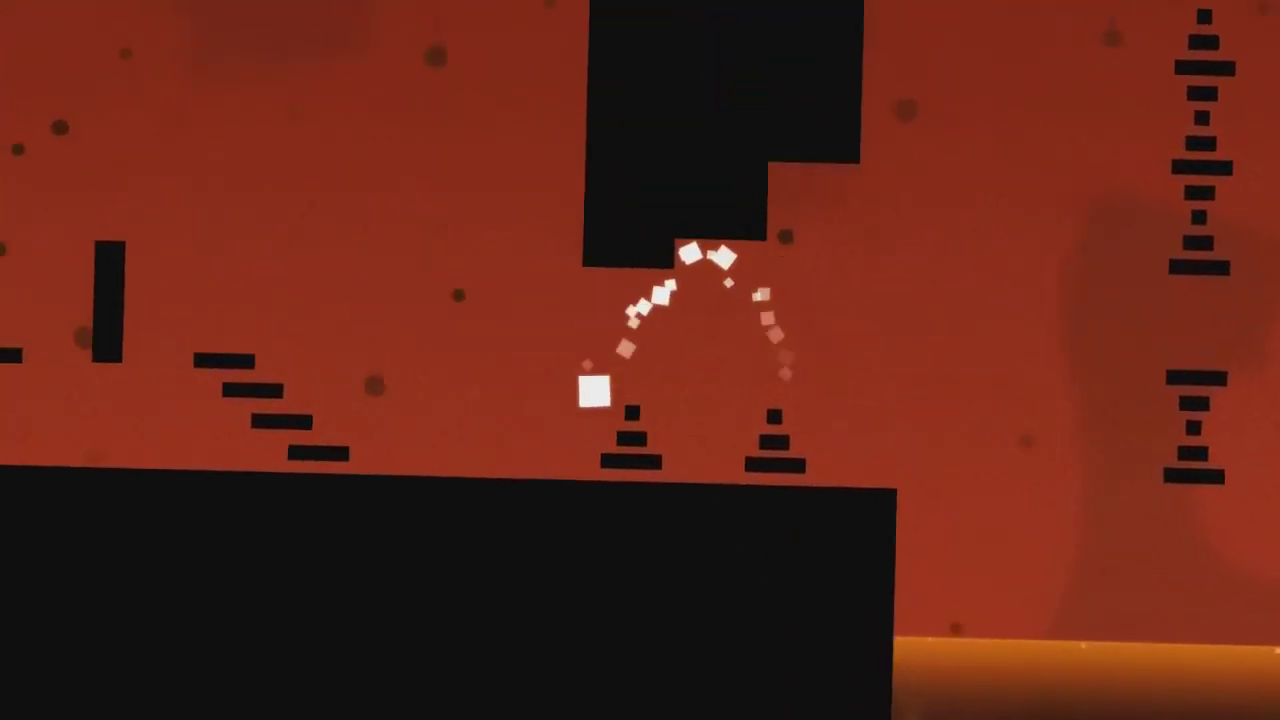
{"action": "key", "text": "space"}
{"action": "key", "text": "space"}
{"action": "key", "text": "space"}
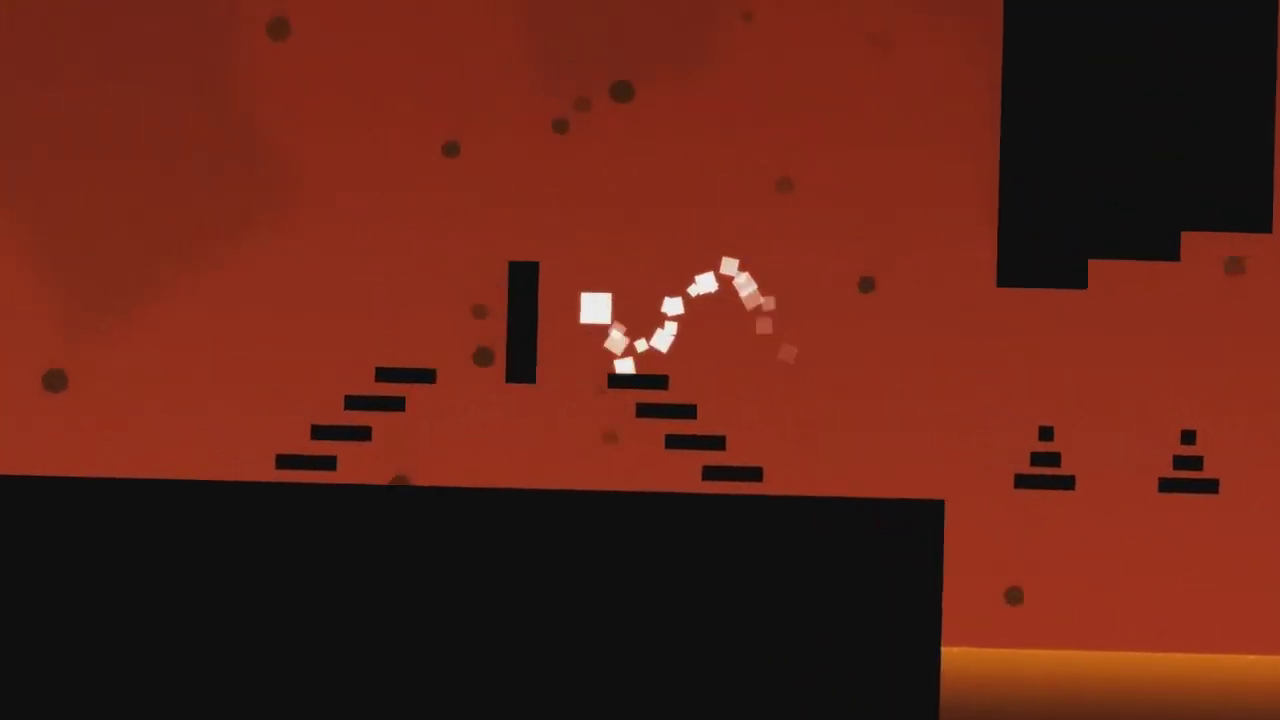
{"action": "key", "text": "space"}
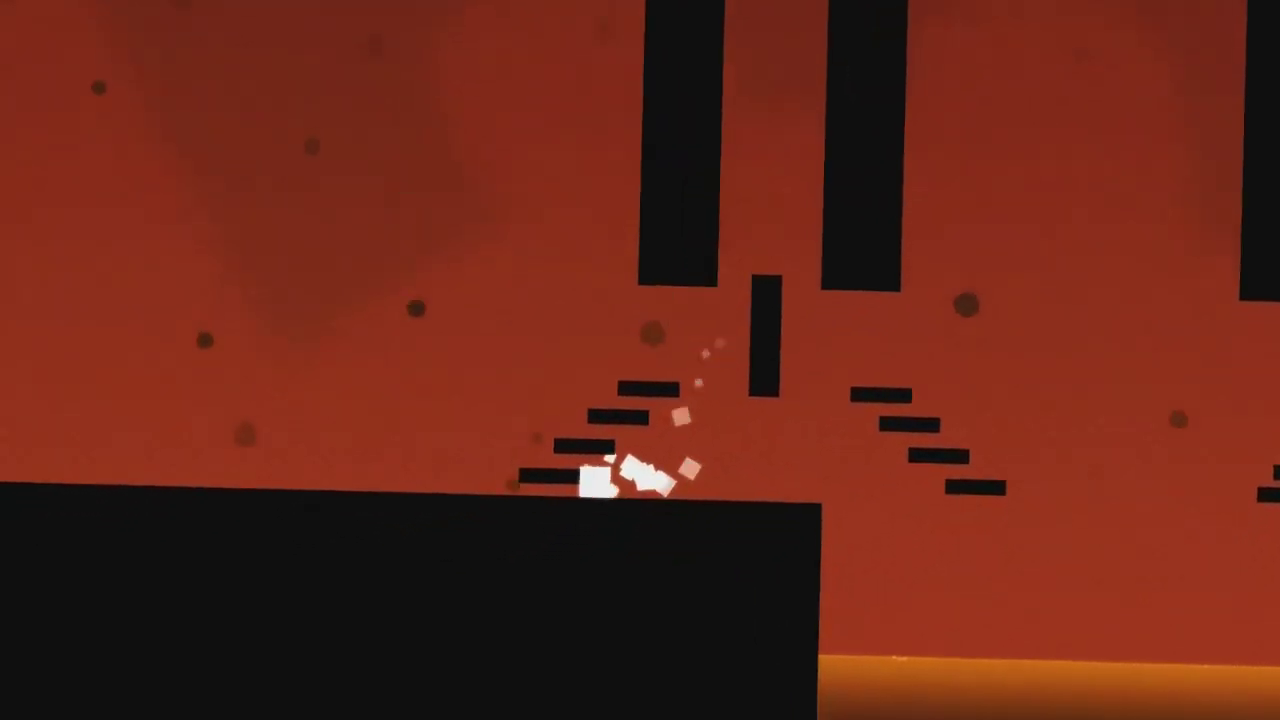
{"action": "key", "text": "space"}
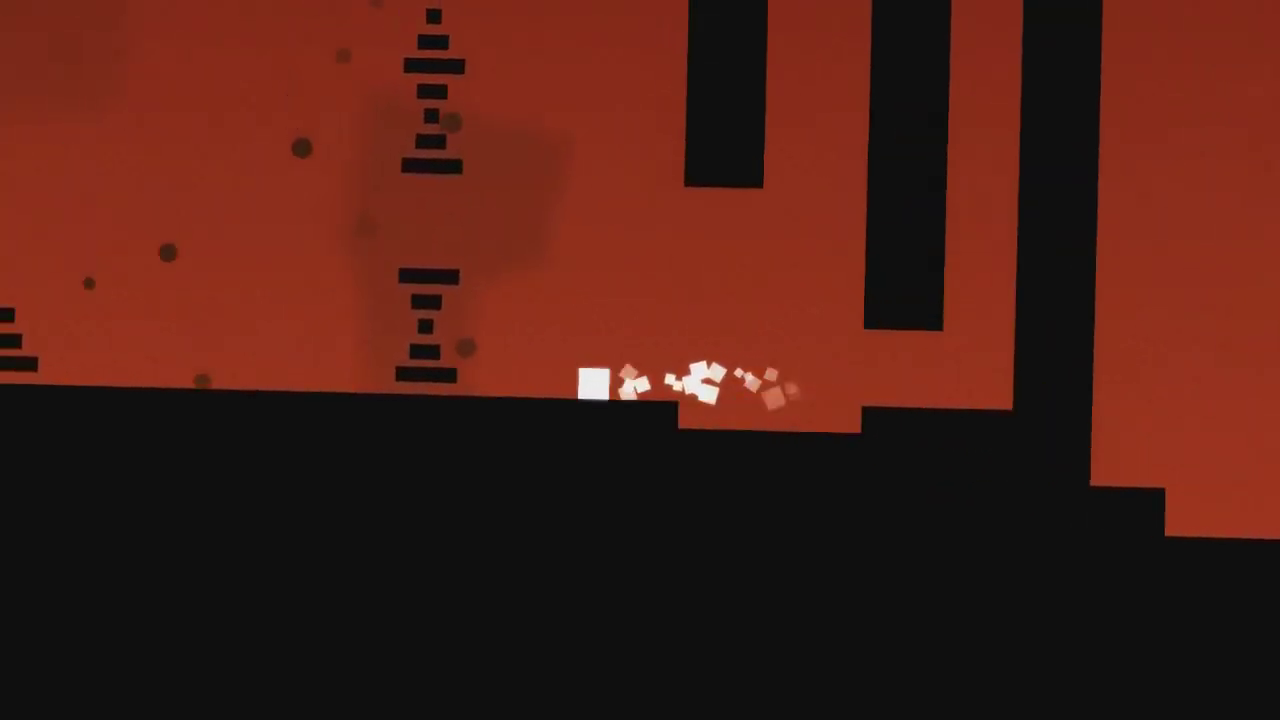
Jump up through the gaps onto the small platforms, retrying after falls, then leave the black block.
{"action": "key", "text": "space"}
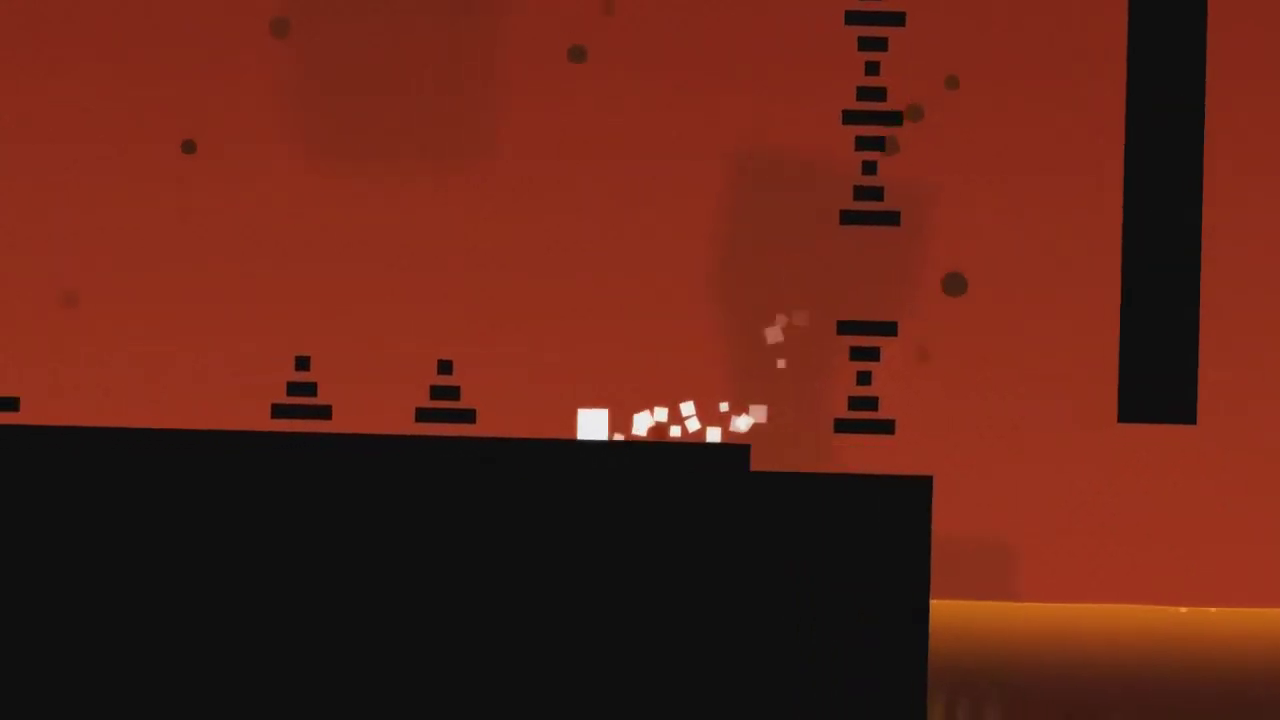
{"action": "key", "text": "space"}
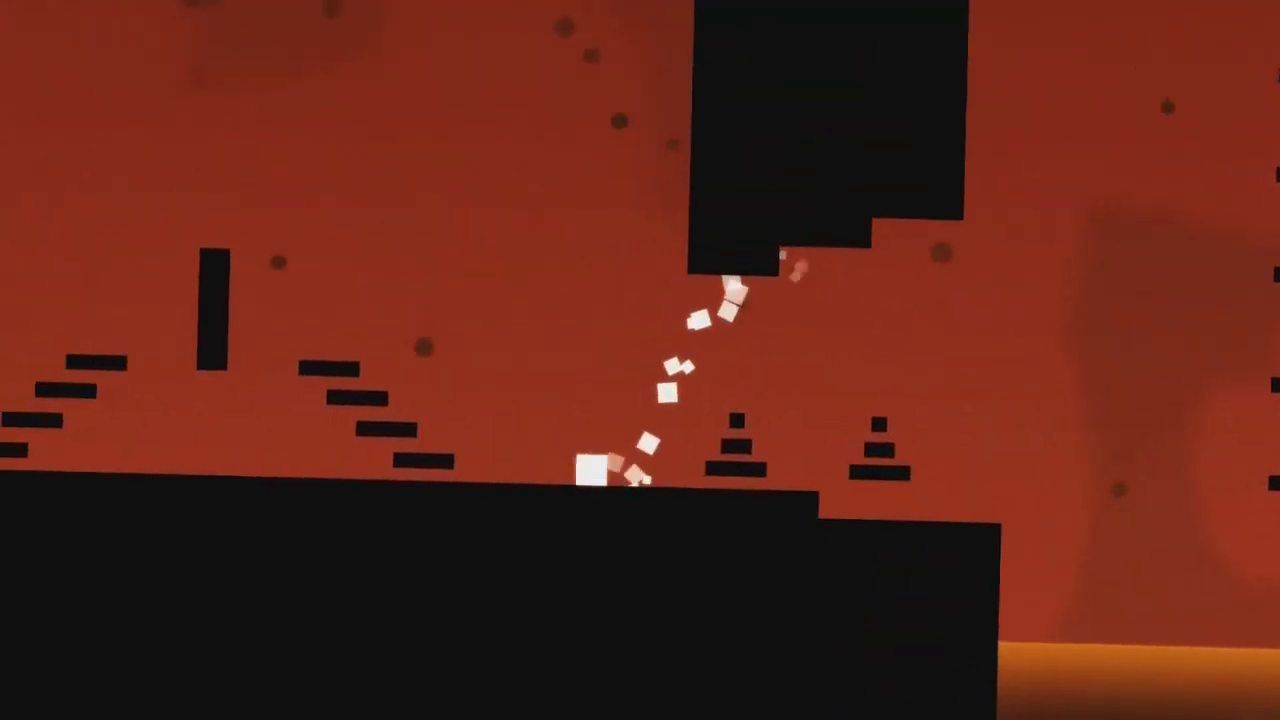
{"action": "key", "text": "space"}
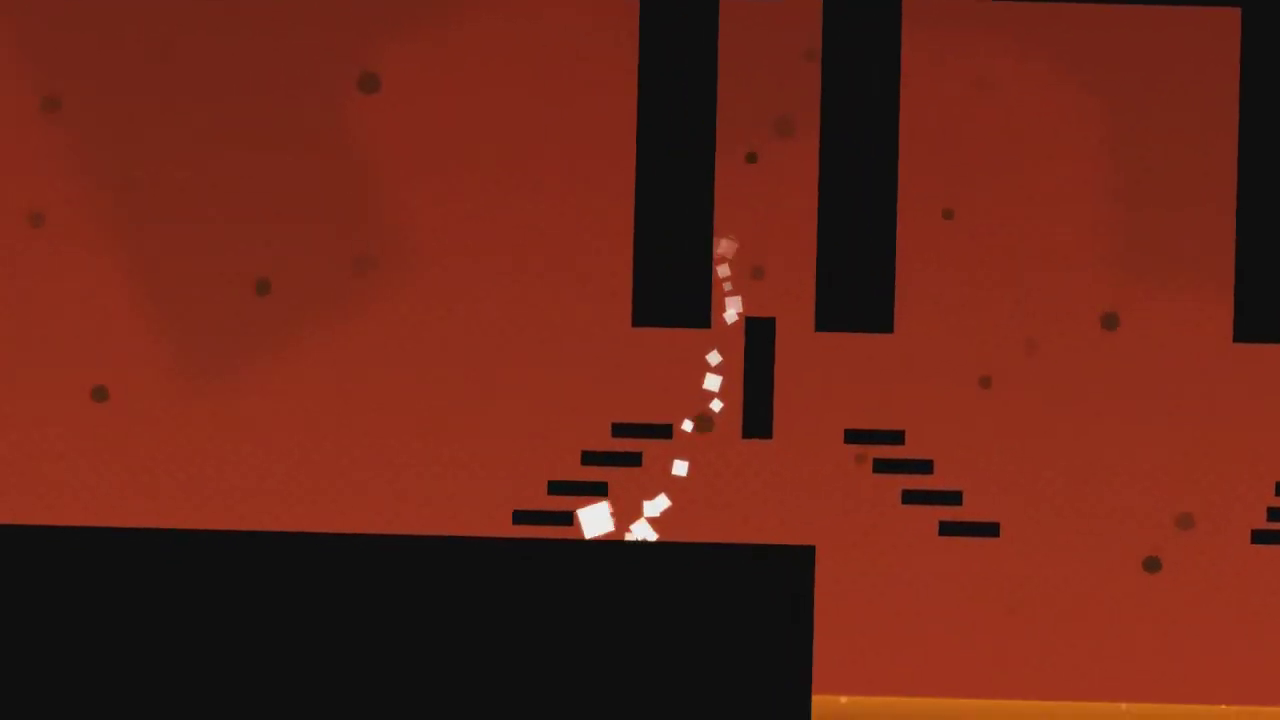
{"action": "key", "text": "space"}
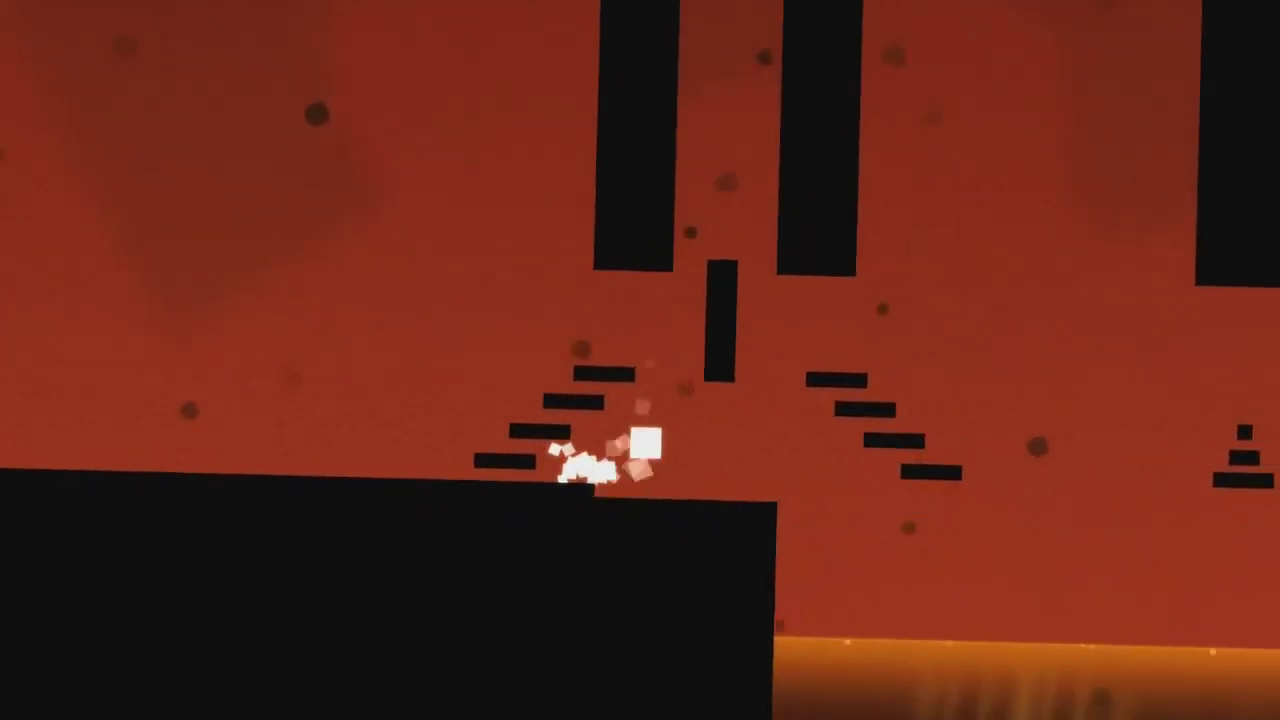
{"action": "key", "text": "space"}
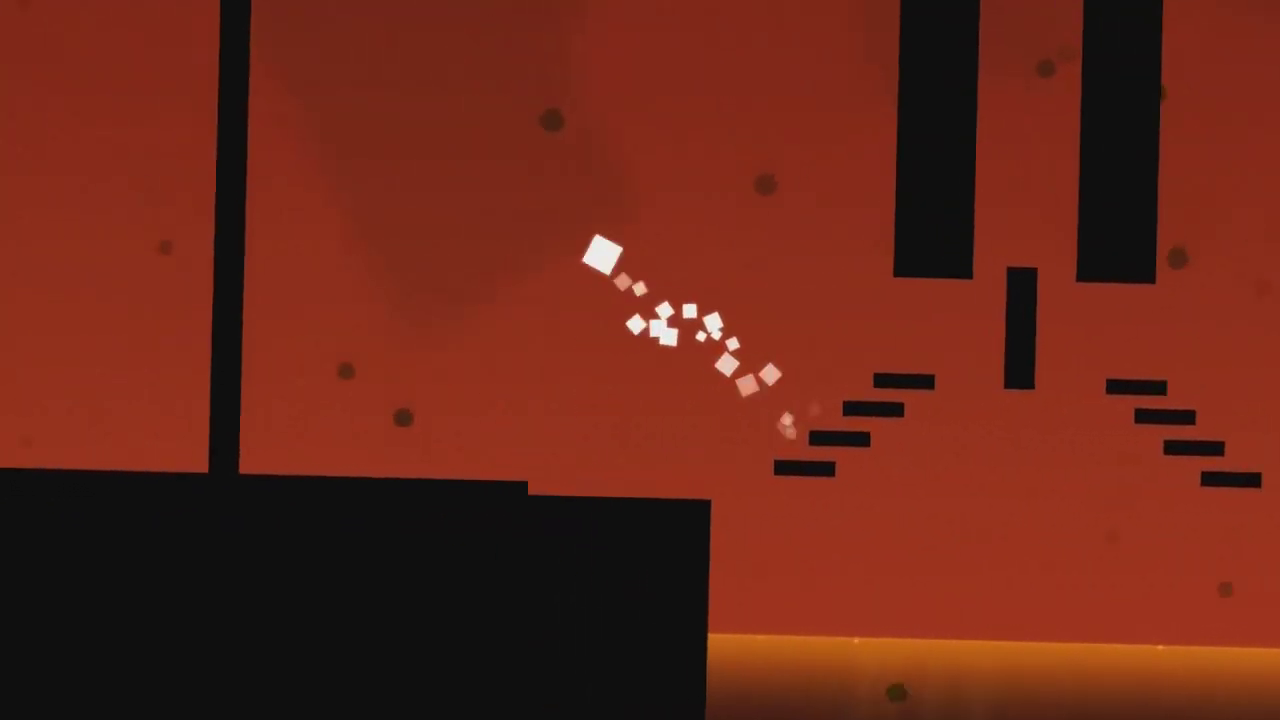
{"action": "key", "text": "space"}
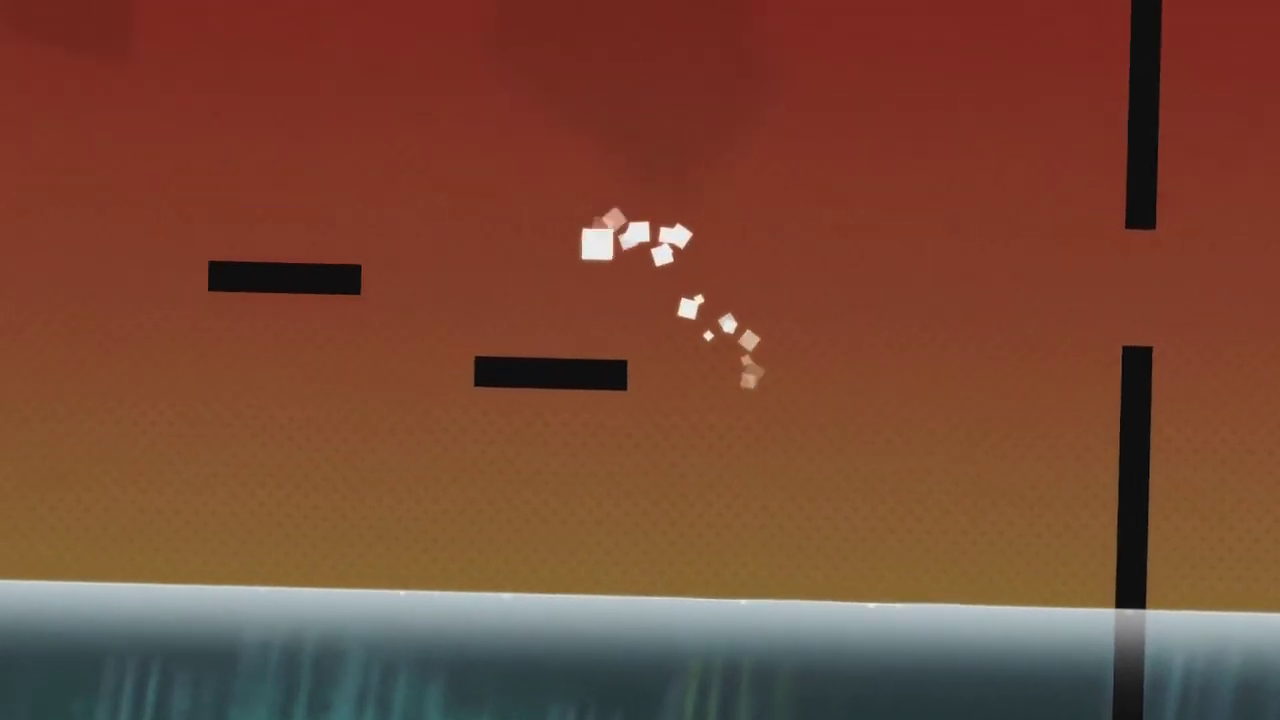
{"action": "key", "text": "space"}
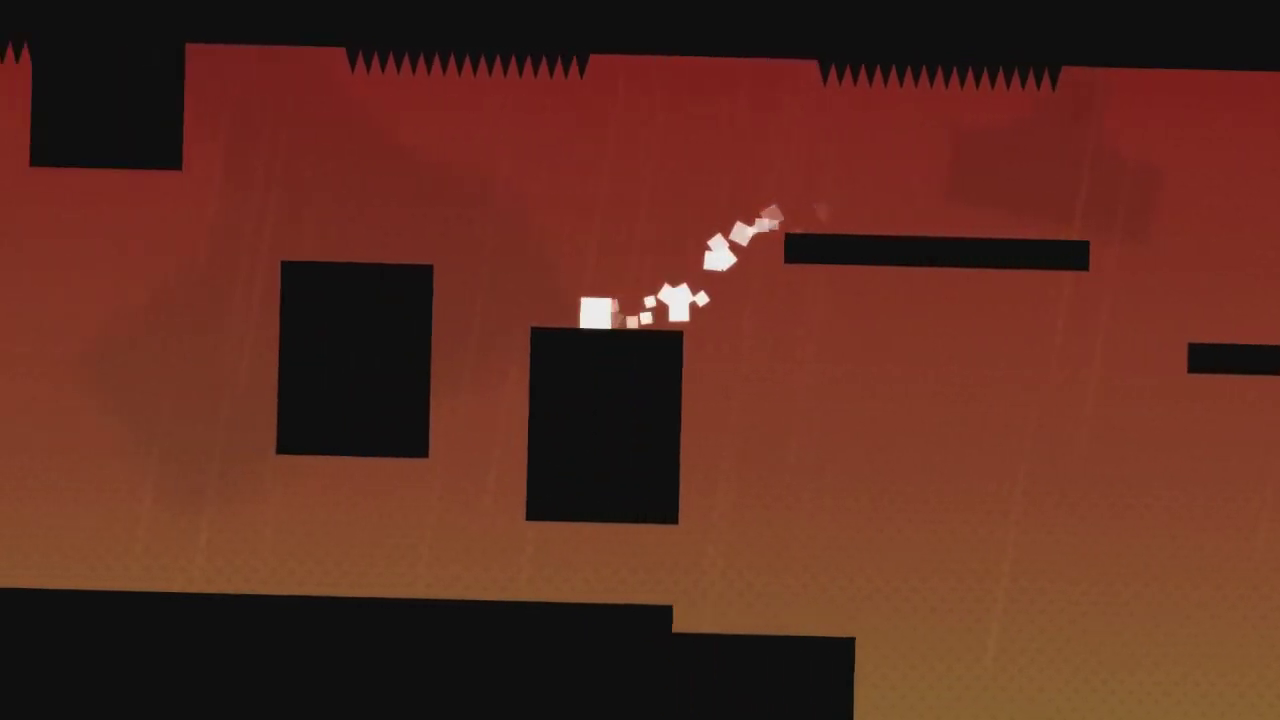
Jump across to the next block, reaching the flame checkpoint and the purple spike-ball room.
{"action": "key", "text": "space"}
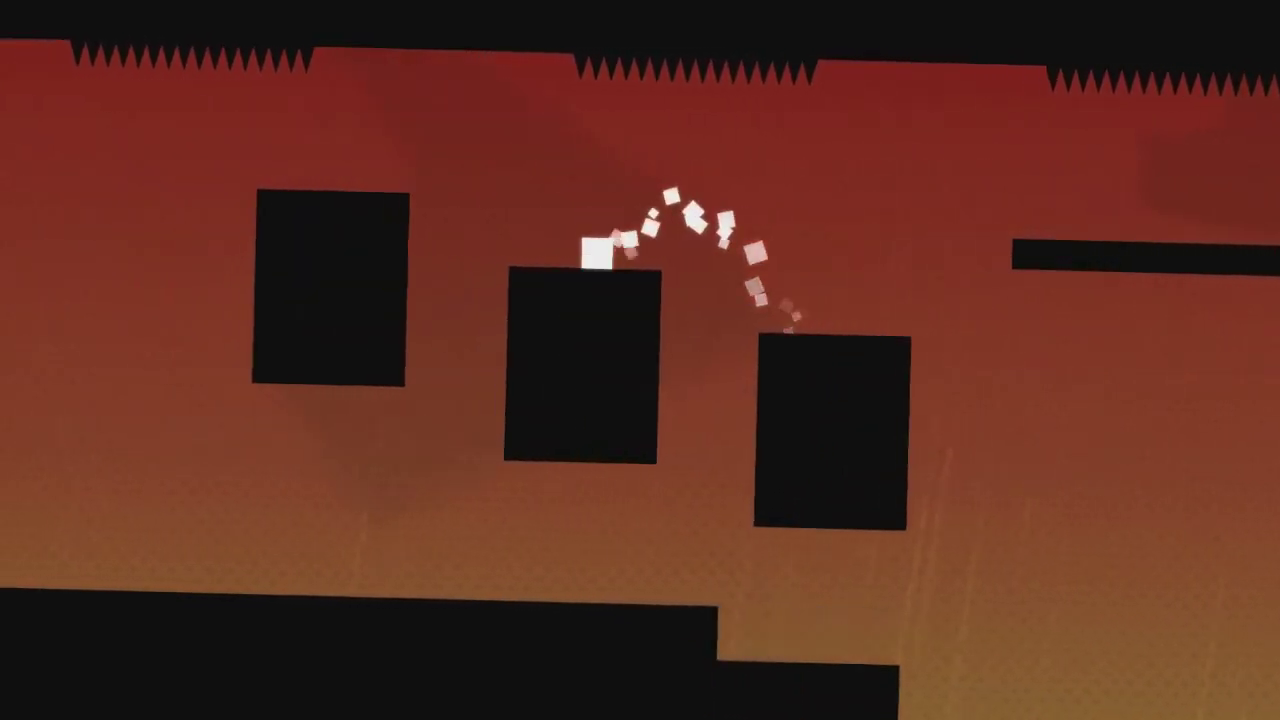
{"action": "key", "text": "space"}
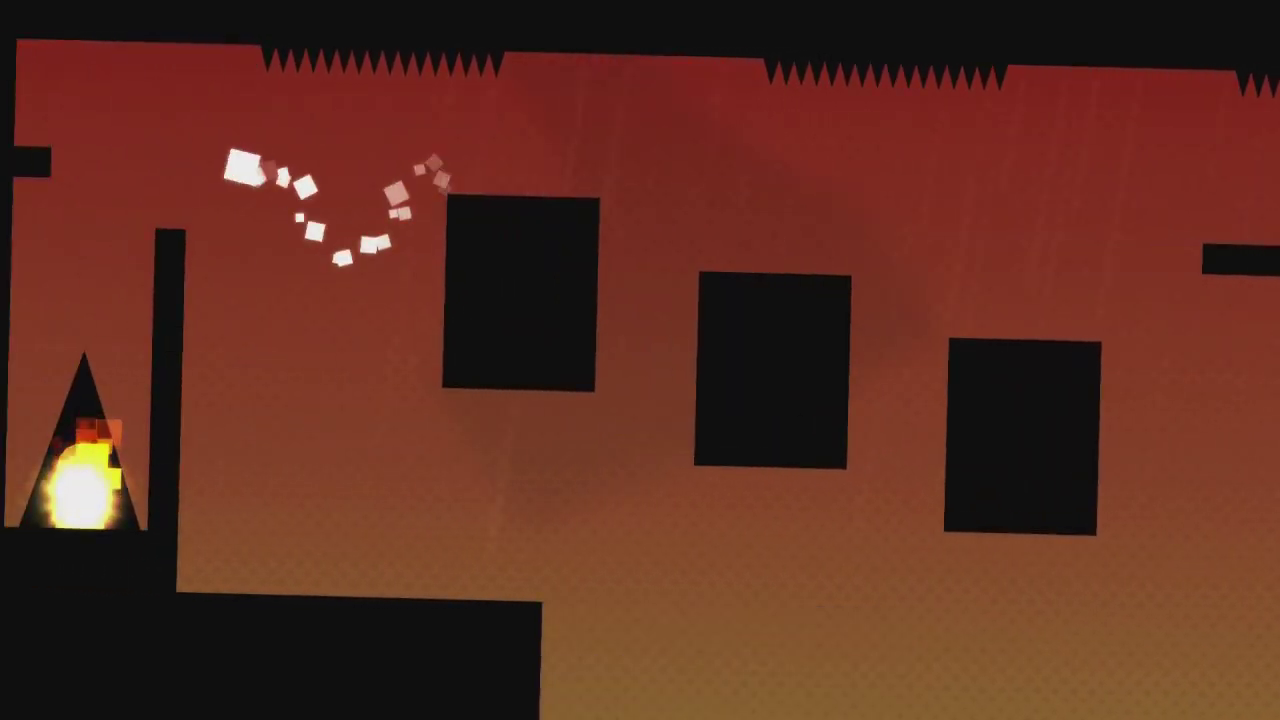
{"action": "key", "text": "x"}
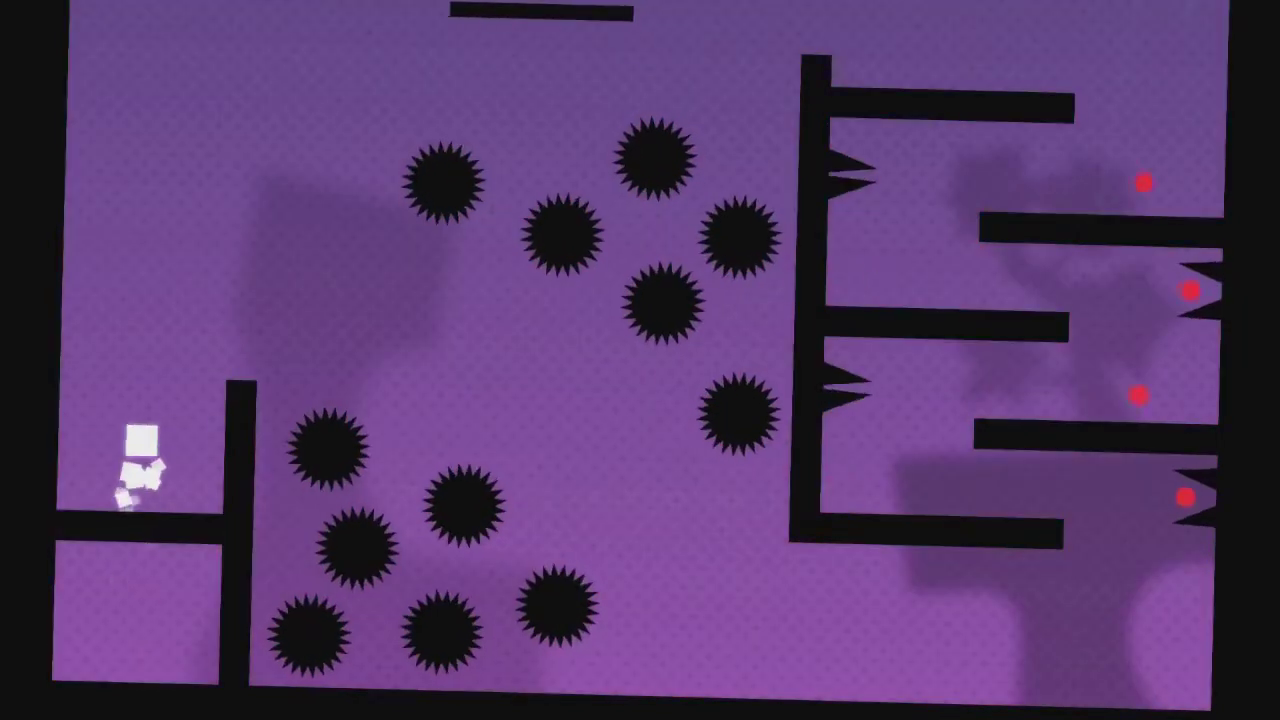
Switch world colours to land on the ledge, then jump into the room past the spiked balls.
{"action": "key", "text": "Right"}
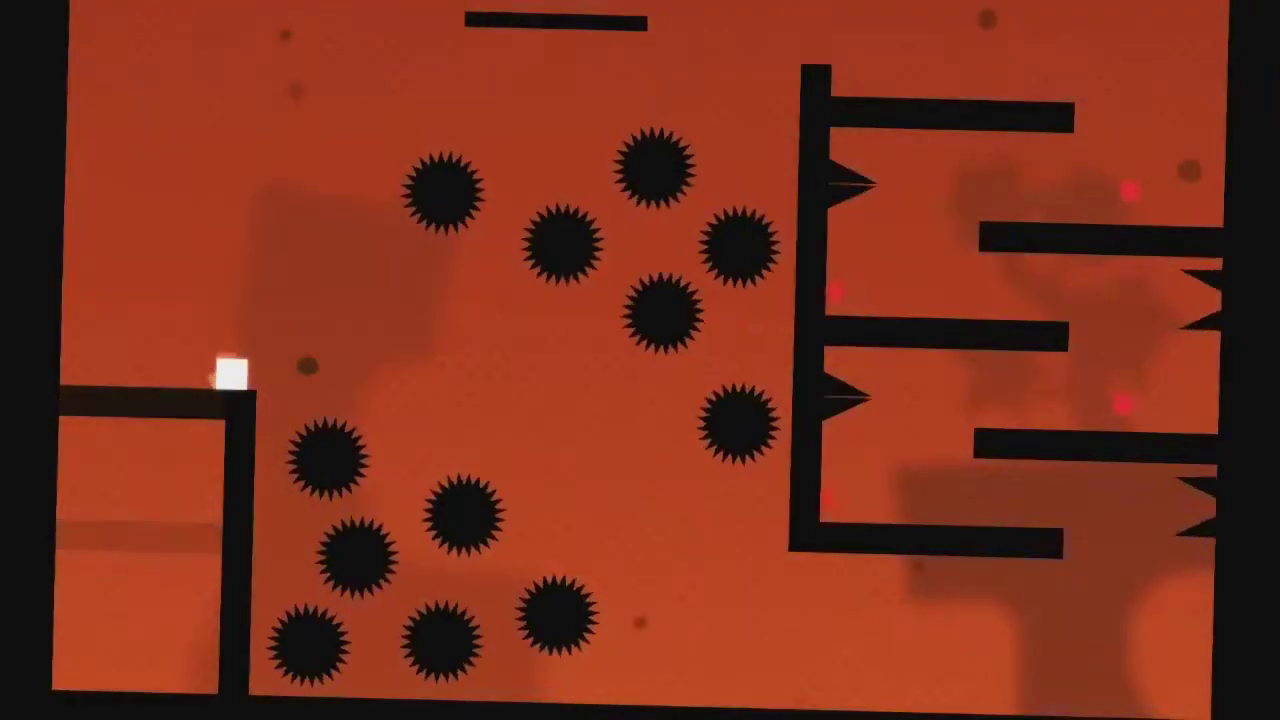
{"action": "key", "text": "Up"}
{"action": "key", "text": "Right"}
{"action": "key", "text": "Up"}
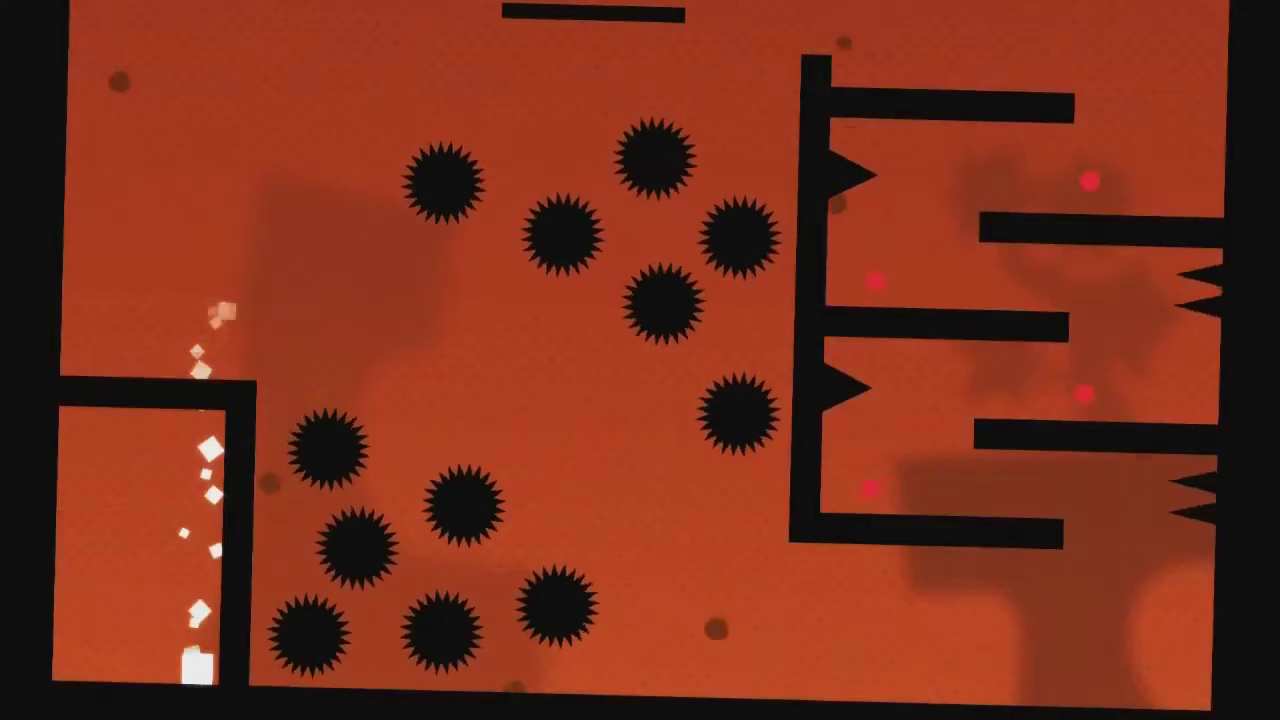
Switch colours to raise the left ledge, then leap right over the spike balls toward the ledges.
{"action": "key", "text": "Left"}
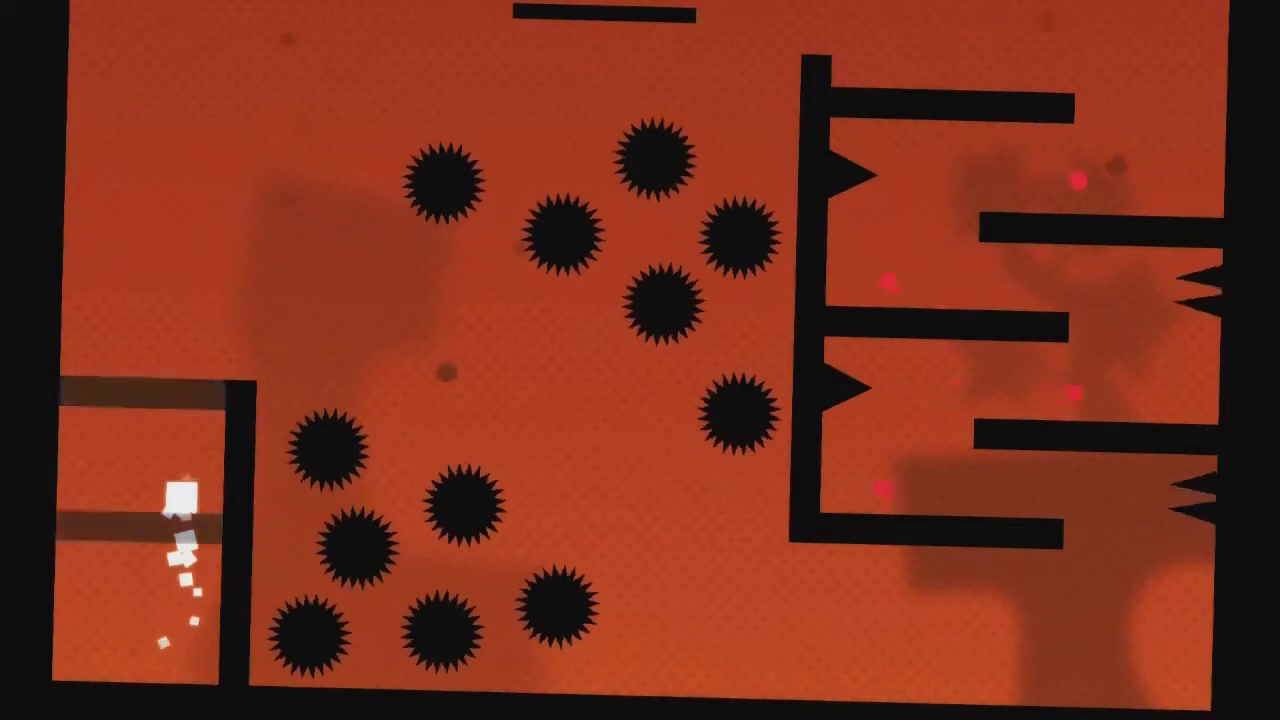
{"action": "key", "text": "Right"}
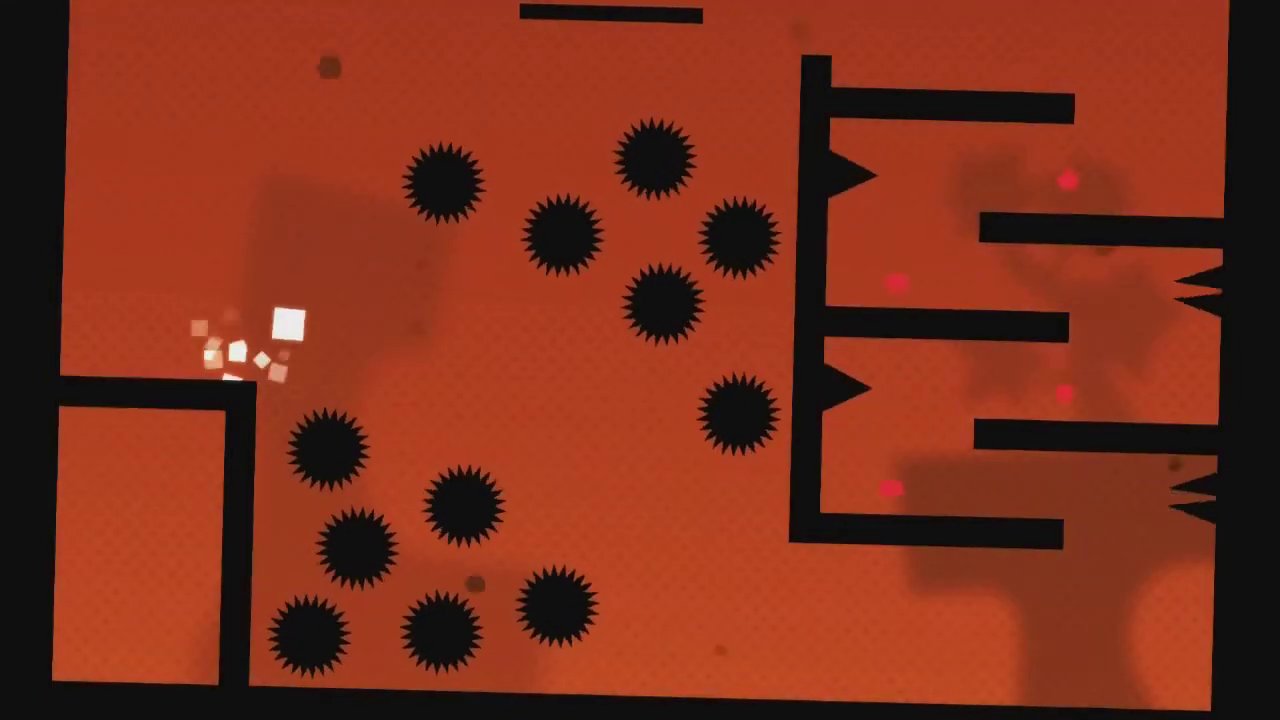
{"action": "key", "text": "Right"}
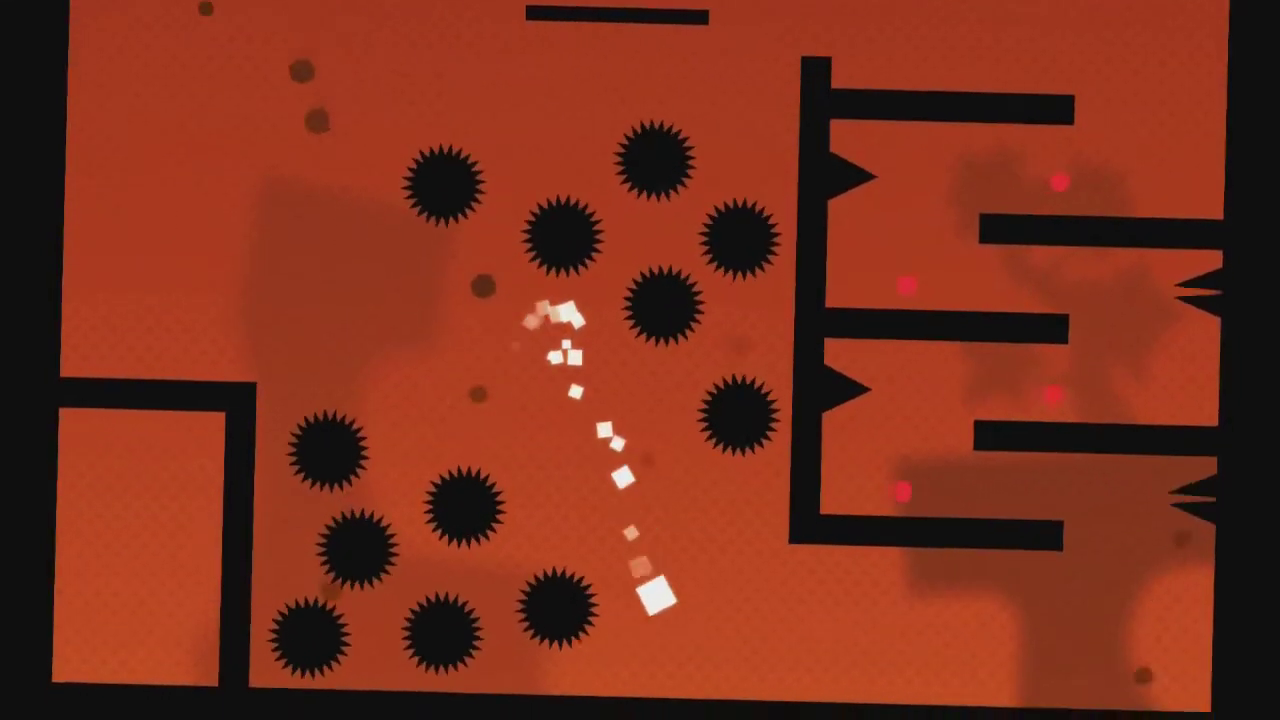
{"action": "key", "text": "Right"}
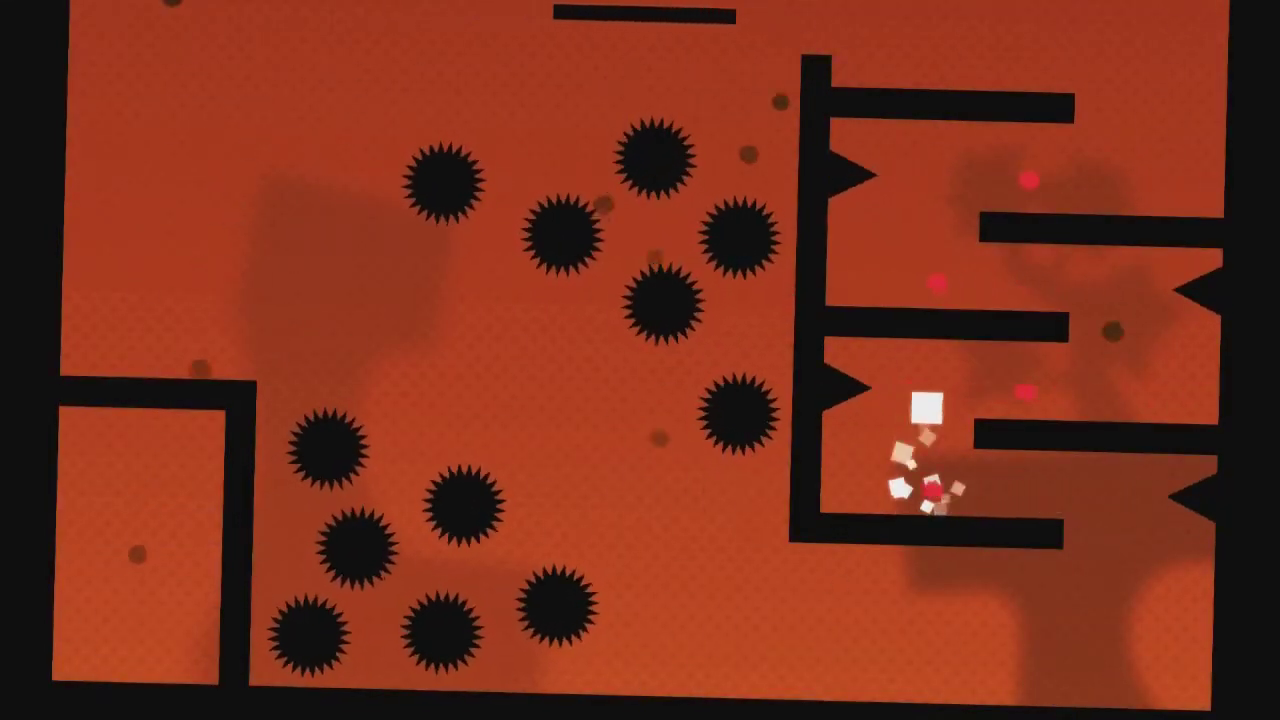
Wall-jump up the right-hand ledges, landing beside the right wall.
{"action": "key", "text": "Up"}
{"action": "key", "text": "Left"}
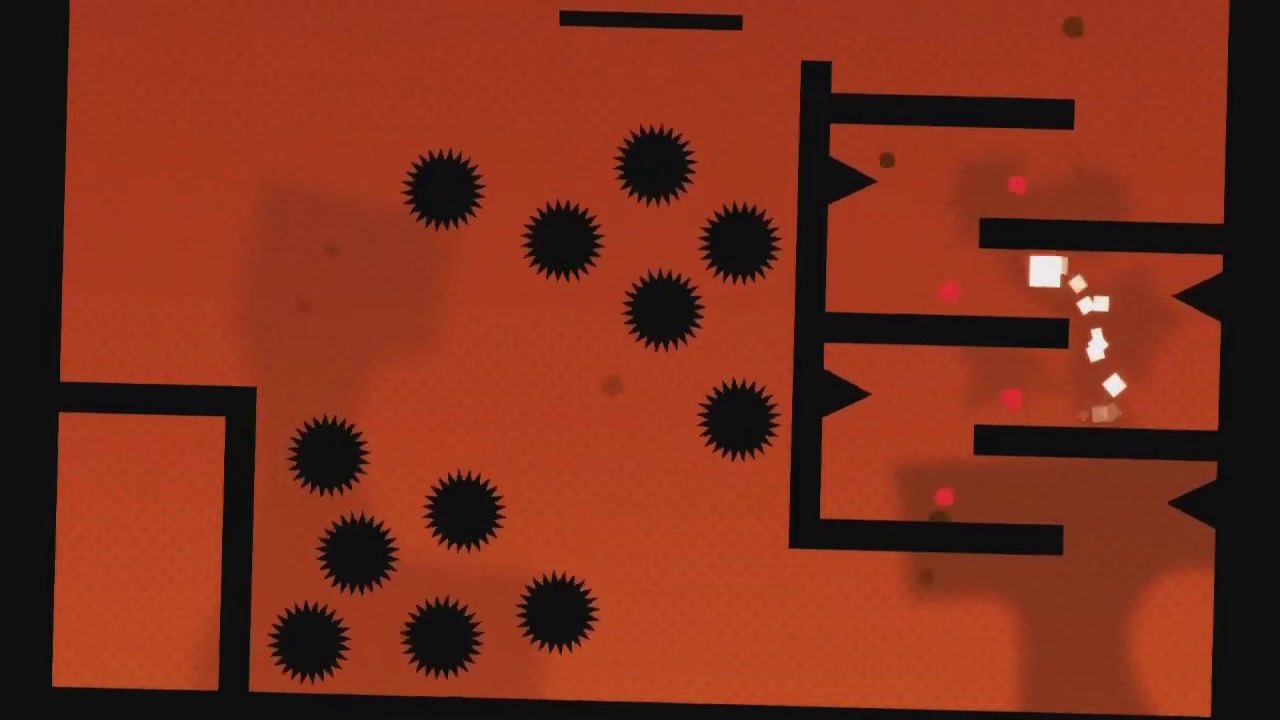
{"action": "key", "text": "Up"}
{"action": "key", "text": "Right"}
{"action": "key", "text": "Up"}
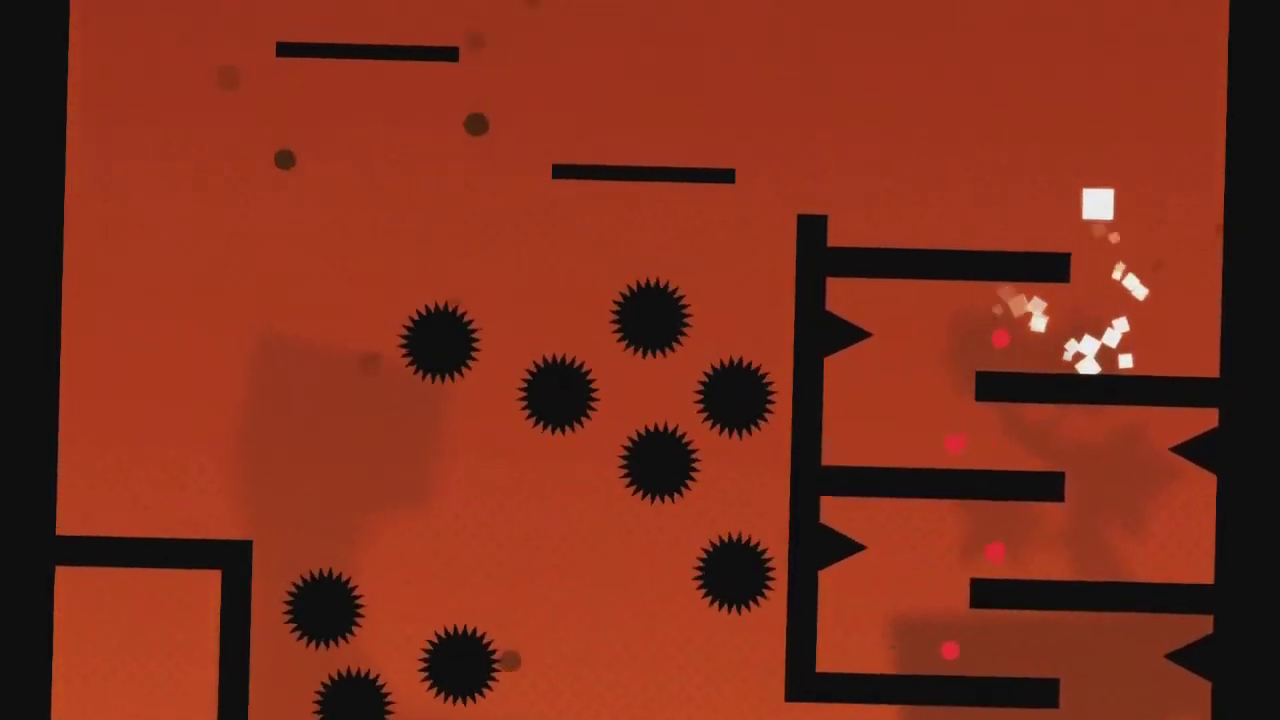
{"action": "key", "text": "Left"}
{"action": "key", "text": "Up"}
{"action": "key", "text": "Left"}
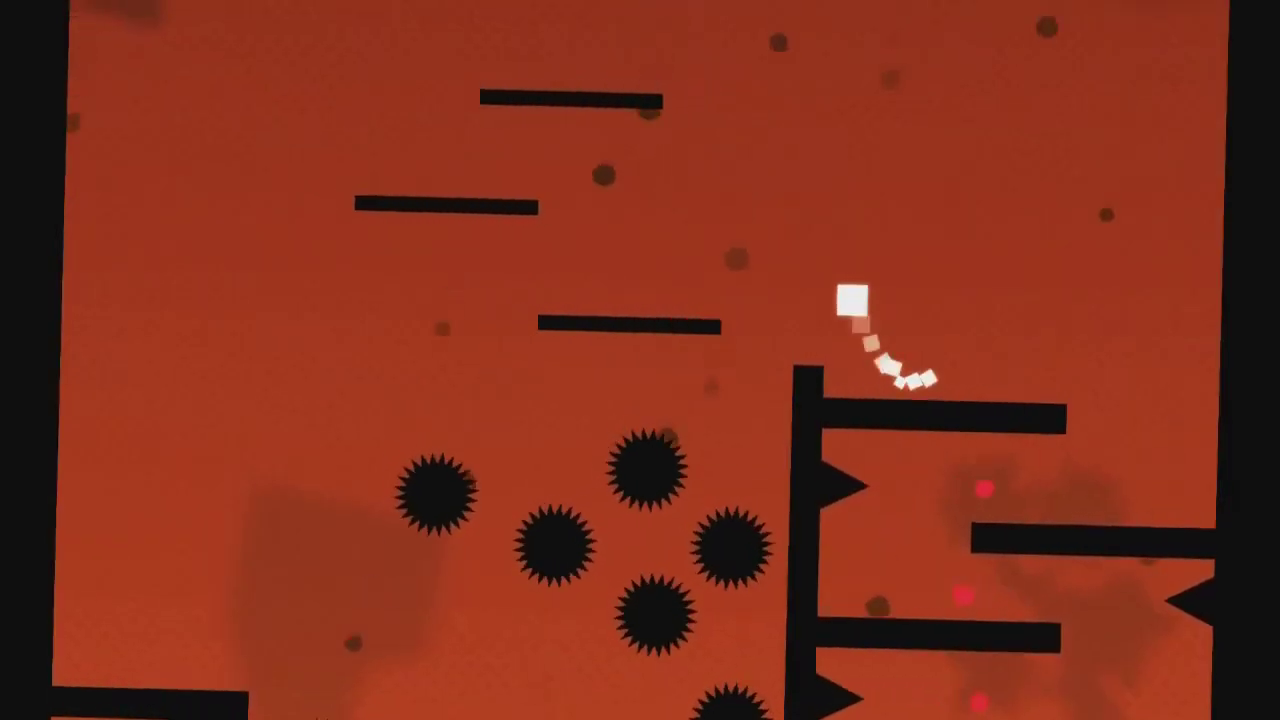
{"action": "key", "text": "Right"}
Jump onto the middle-left platform, climb the higher platforms and land on the right one.
{"action": "key", "text": "Up"}
{"action": "key", "text": "Left"}
{"action": "key", "text": "Up"}
{"action": "key", "text": "Left"}
{"action": "key", "text": "Up"}
{"action": "key", "text": "Right"}
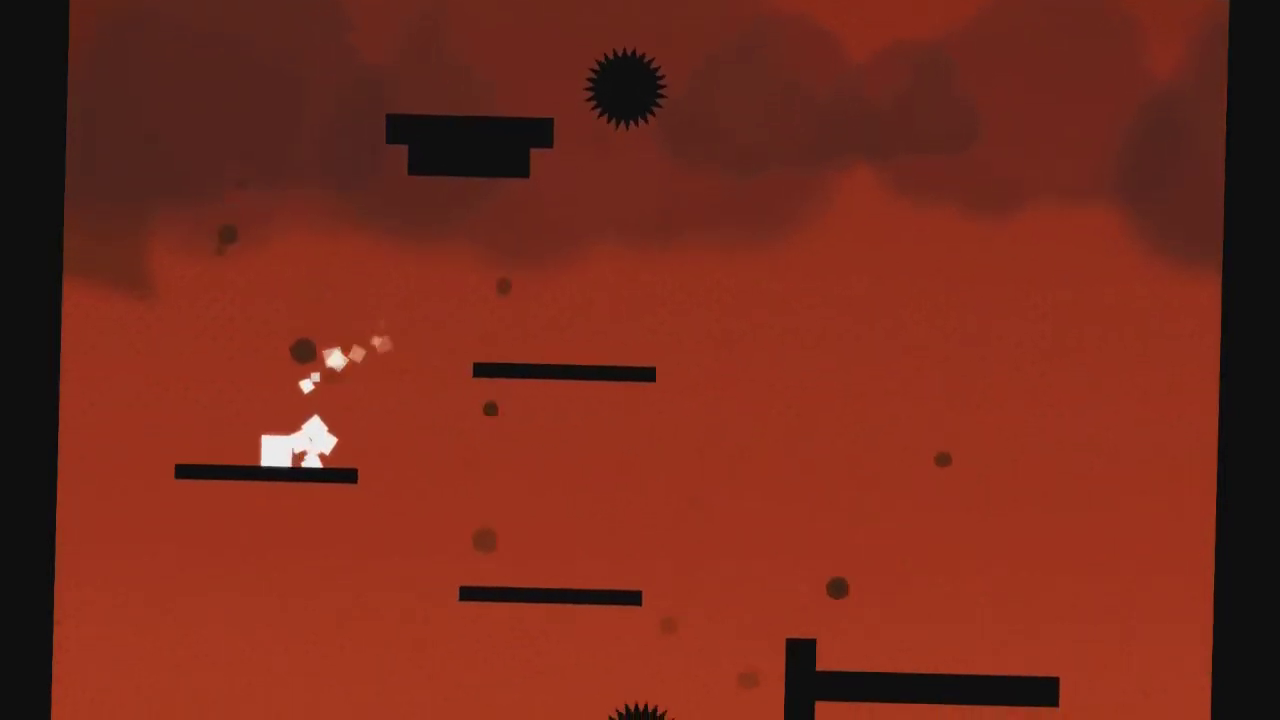
Jump up right, then left, across the platforms, then over the spike ball to the flame.
{"action": "key", "text": "Up"}
{"action": "key", "text": "Right"}
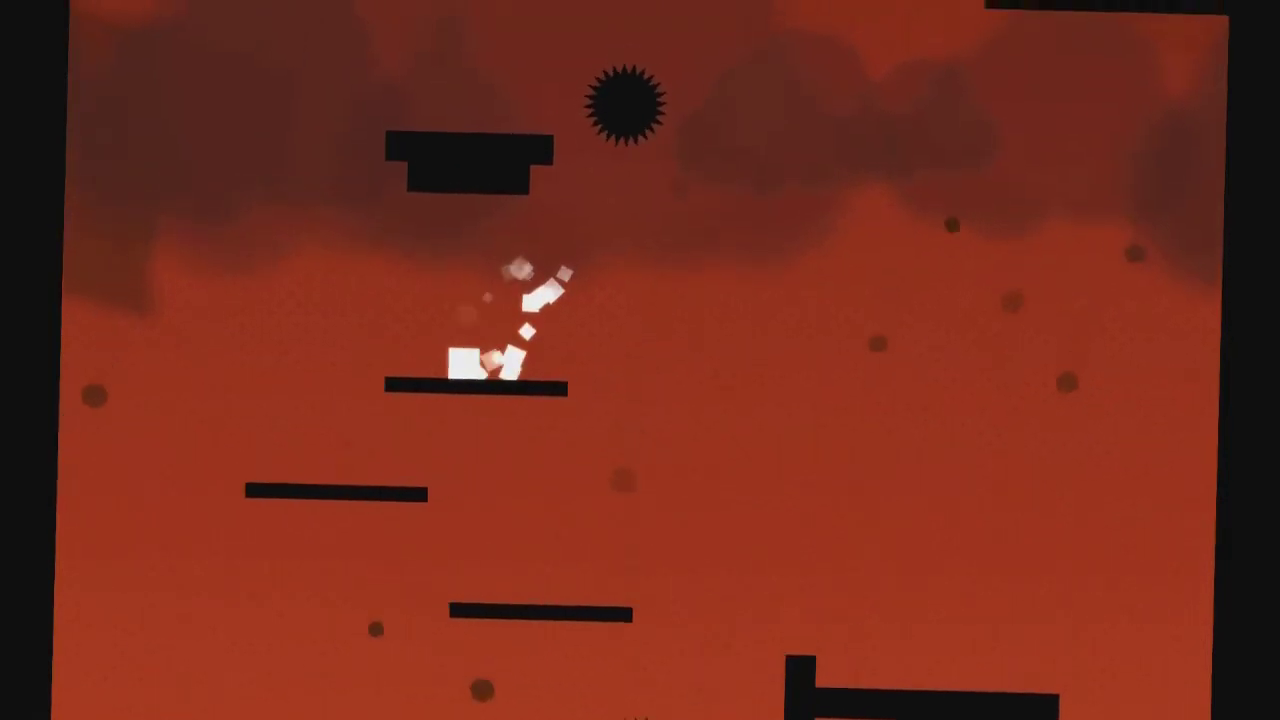
{"action": "key", "text": "Up"}
{"action": "key", "text": "Left"}
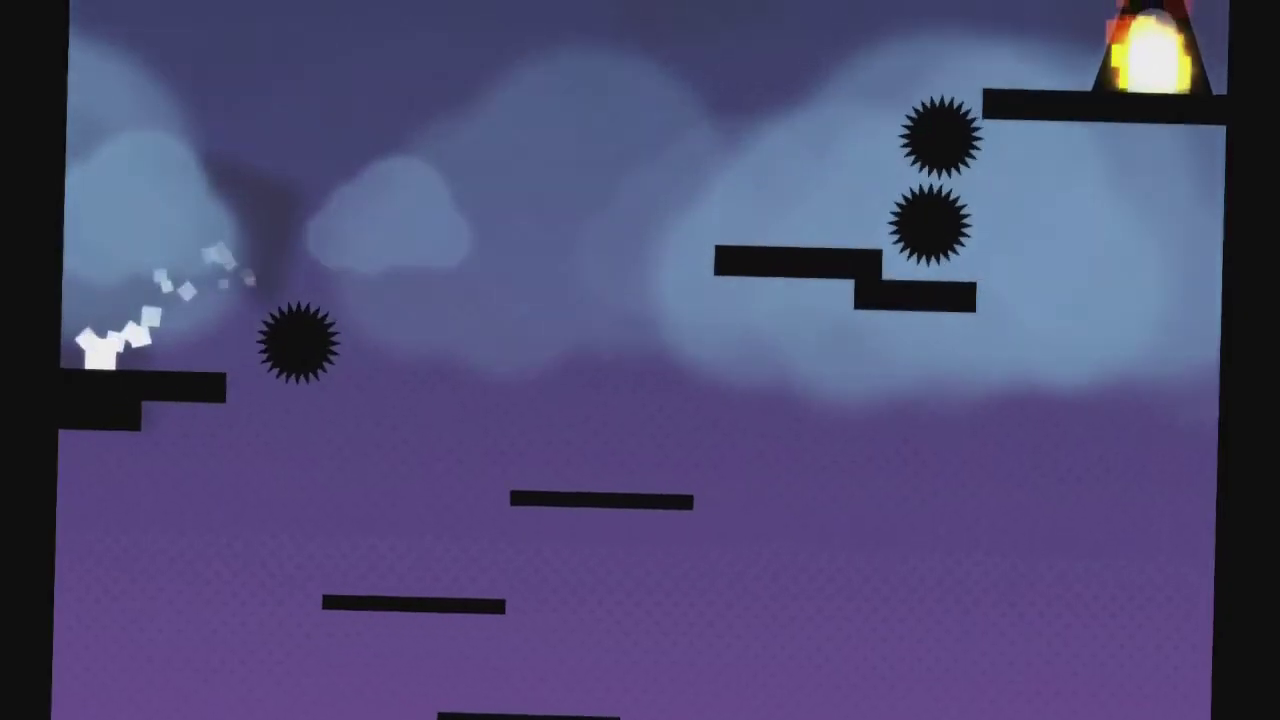
{"action": "key", "text": "Up"}
{"action": "key", "text": "Right"}
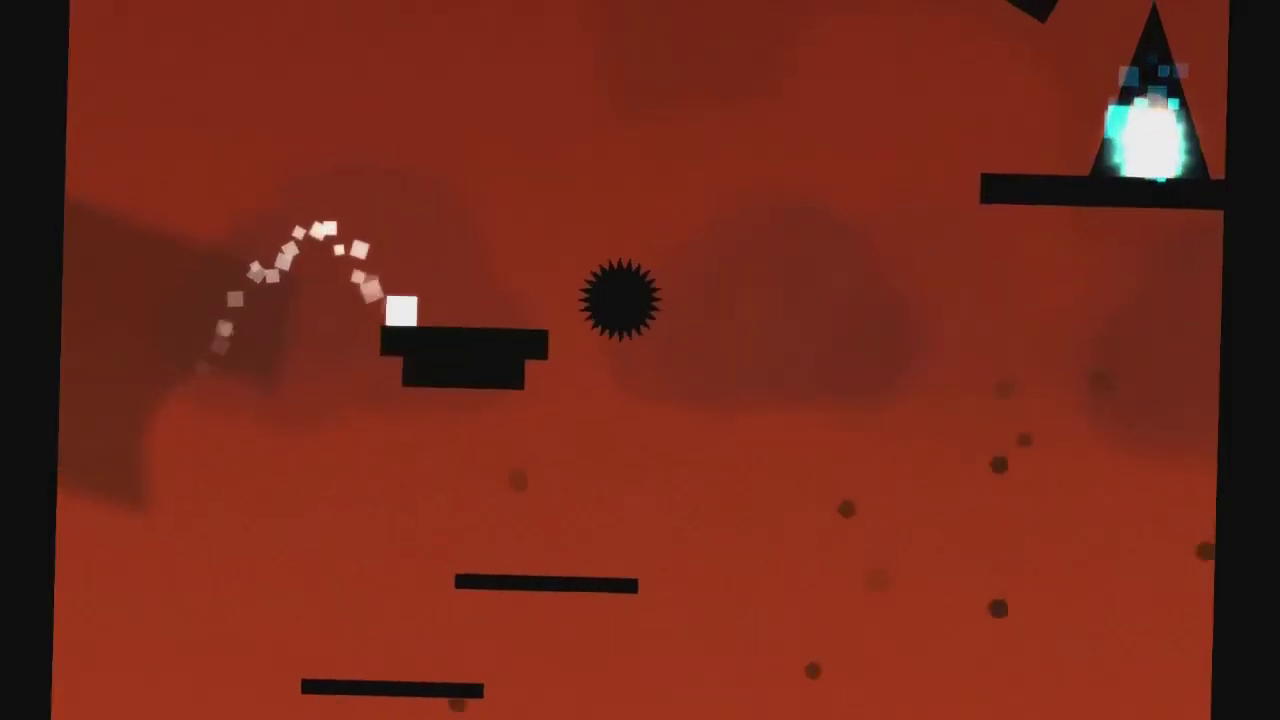
{"action": "key", "text": "Up"}
{"action": "key", "text": "Right"}
{"action": "key", "text": "Right"}
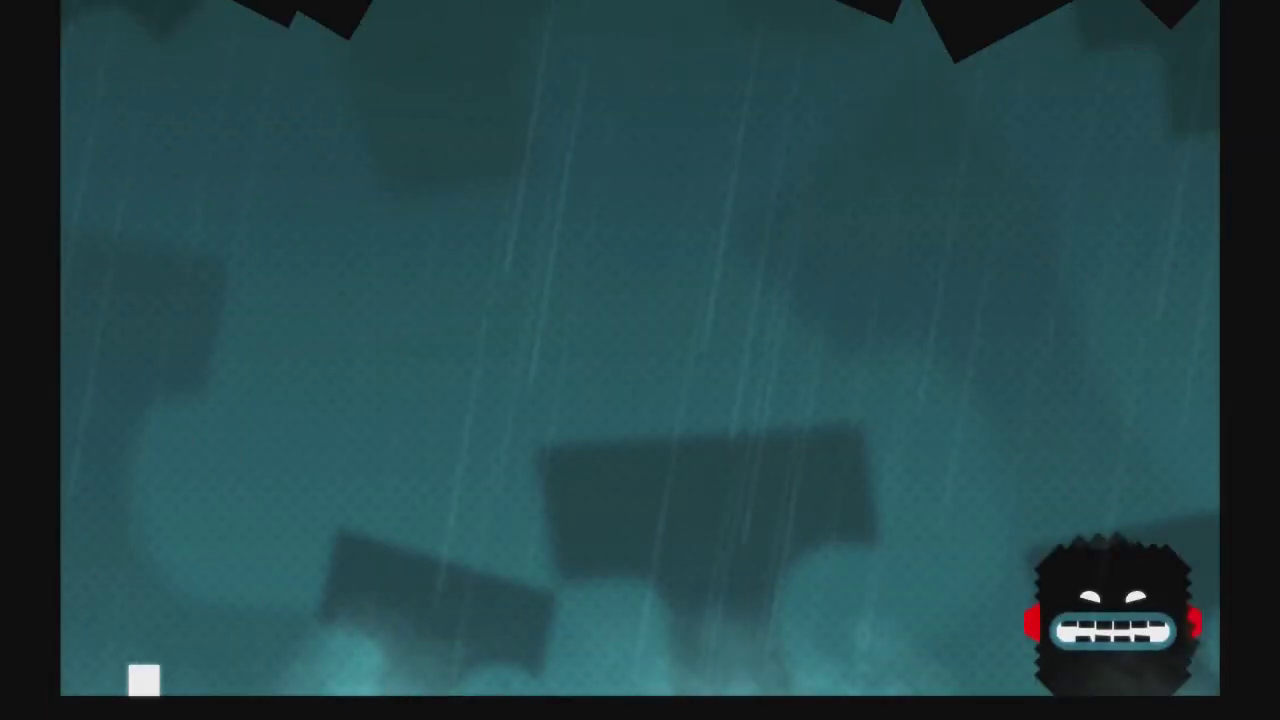
Jump off the left edge, run right, then jump up-left away from the monster.
{"action": "key", "text": "Right"}
{"action": "key", "text": "Up"}
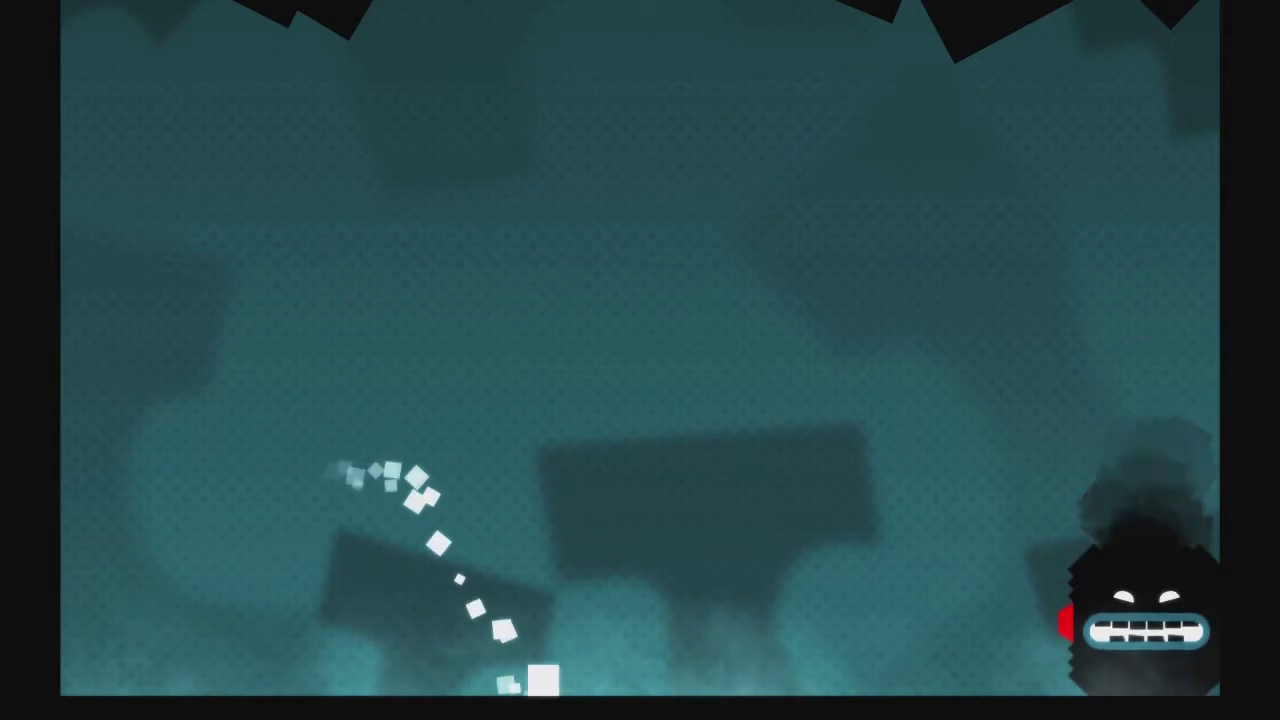
{"action": "key", "text": "Right"}
{"action": "key", "text": "Left"}
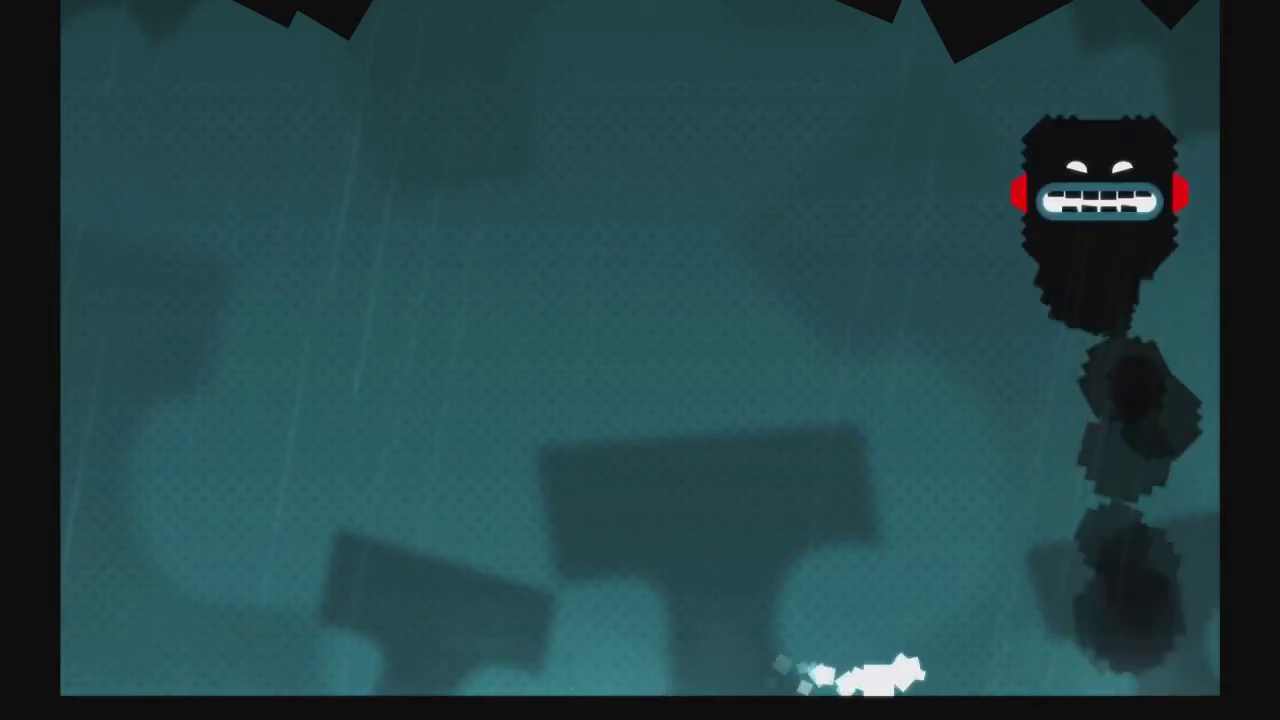
{"action": "key", "text": "Up"}
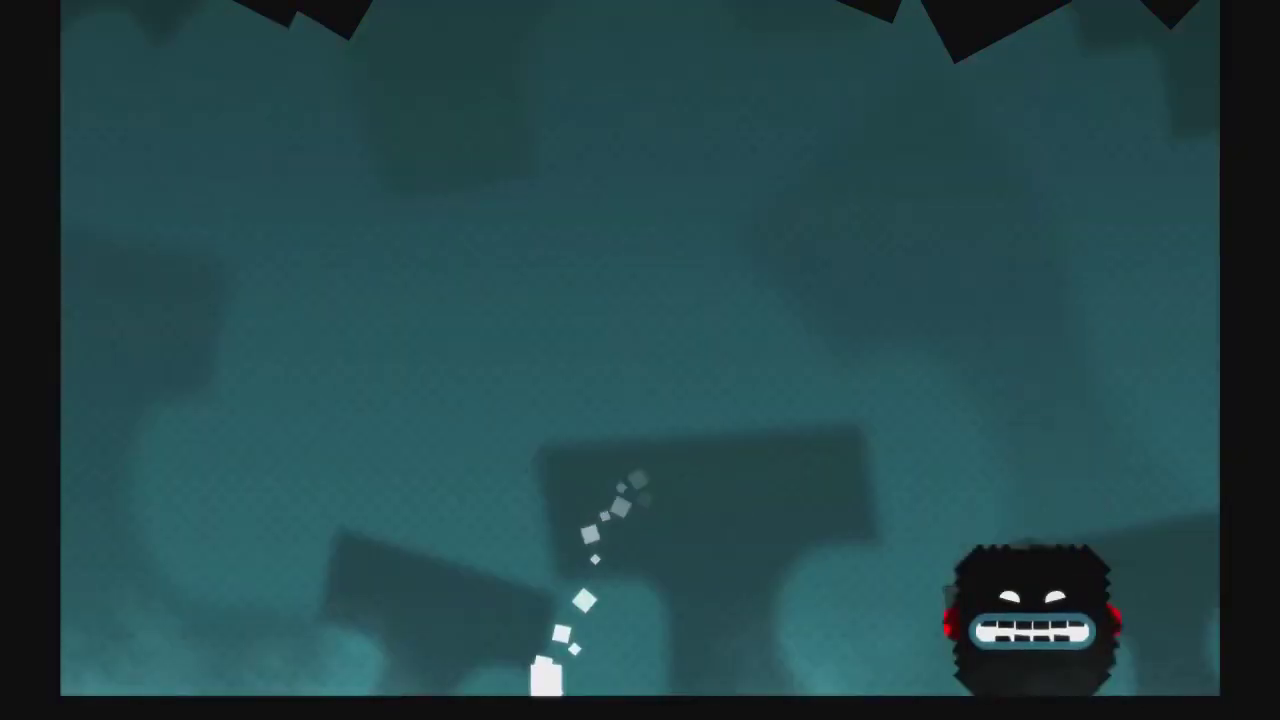
{"action": "key", "text": "Left"}
Dodge back and forth along the floor, then run right before the monster catches it.
{"action": "key", "text": "Up"}
{"action": "key", "text": "Right"}
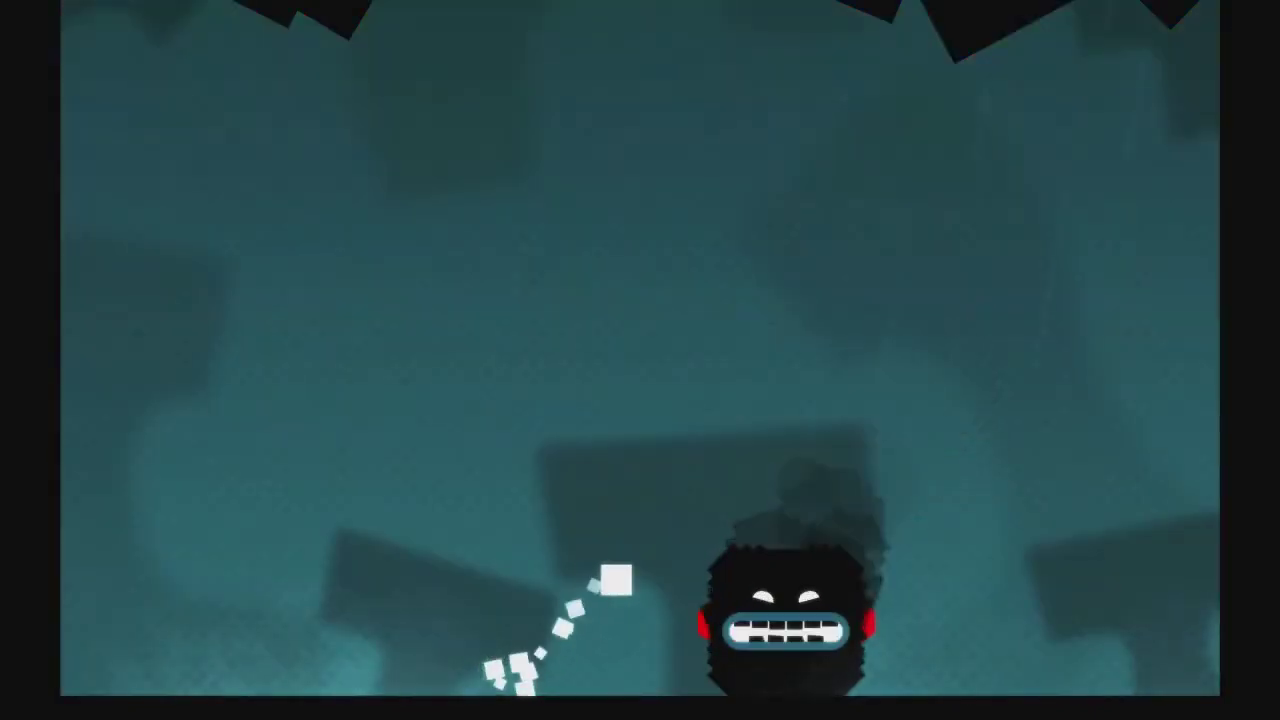
{"action": "key", "text": "Left"}
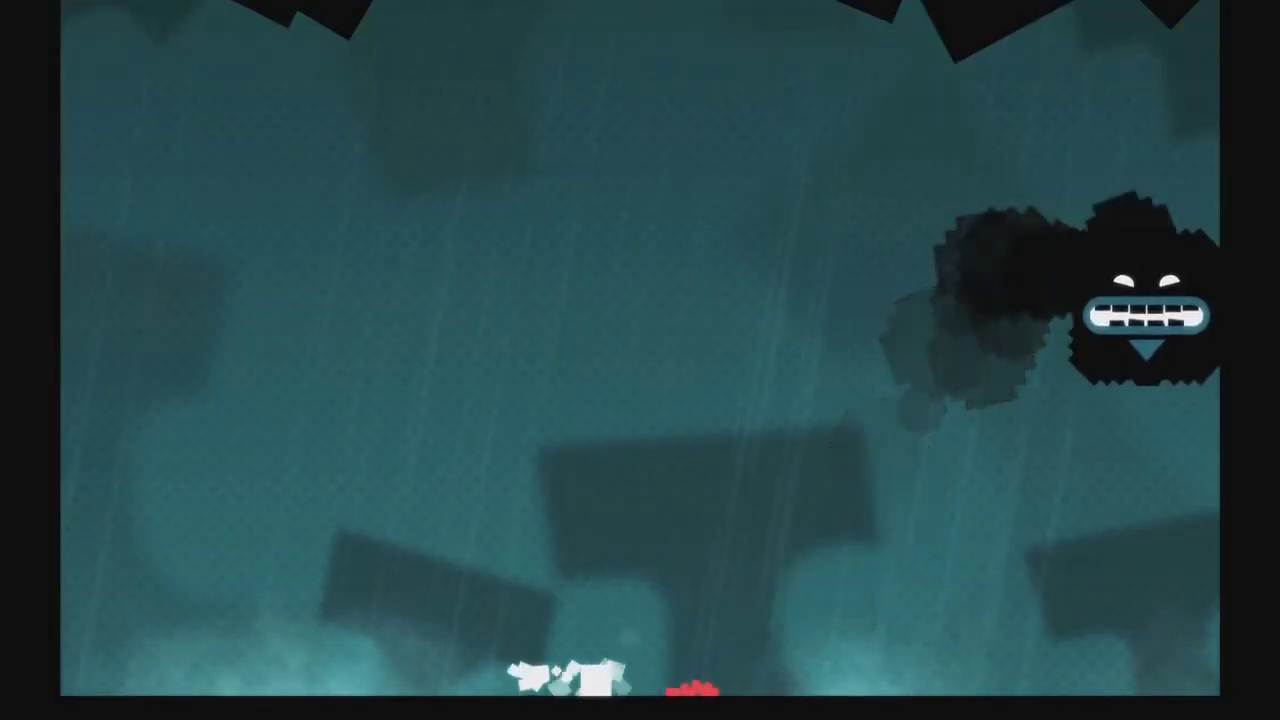
{"action": "key", "text": "Right"}
{"action": "key", "text": "Left"}
{"action": "key", "text": "Right"}
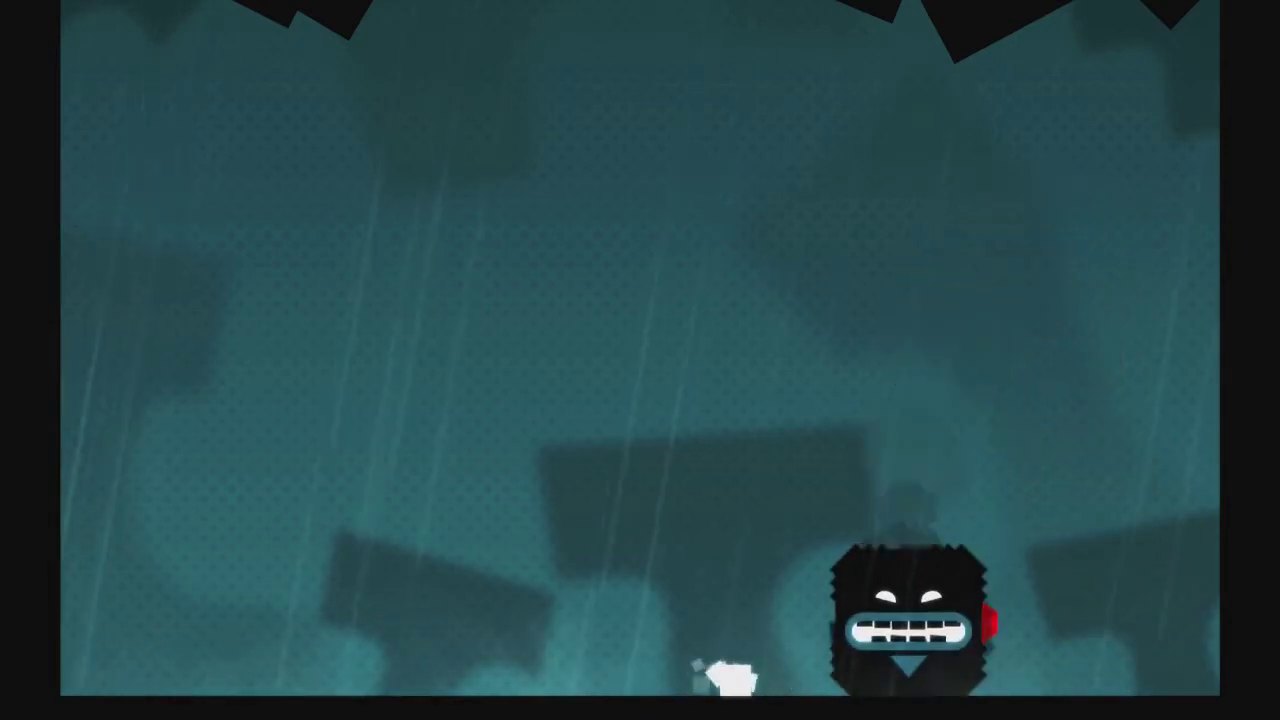
{"action": "key", "text": "Right"}
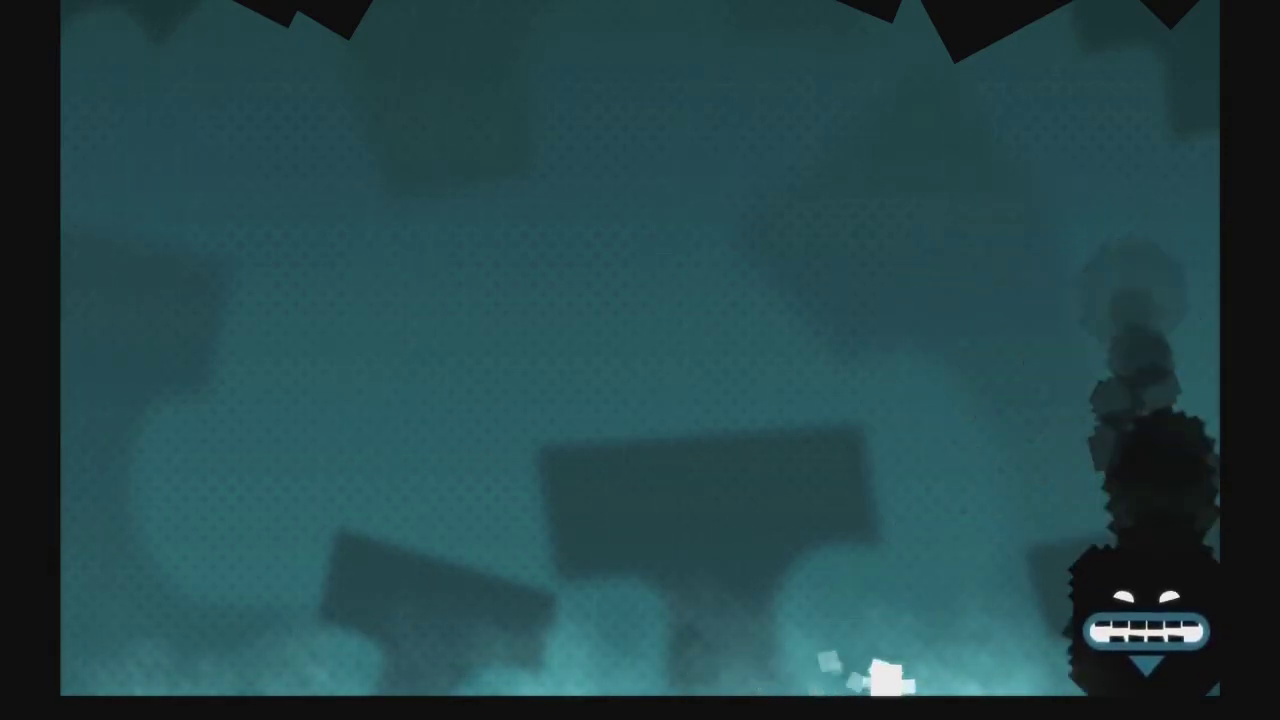
{"action": "key", "text": "Right"}
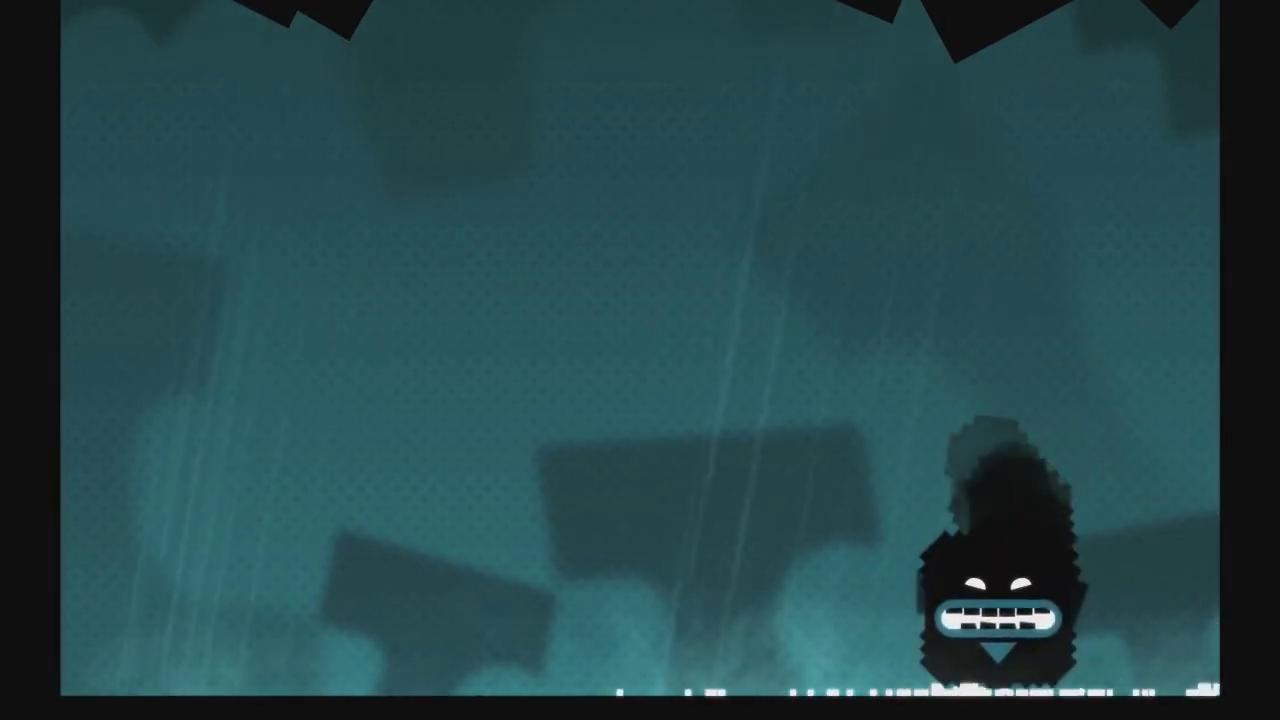
After respawning, move right, hop to dodge, and turn back left as the monster dashes.
{"action": "key", "text": "Right"}
{"action": "key", "text": "Right"}
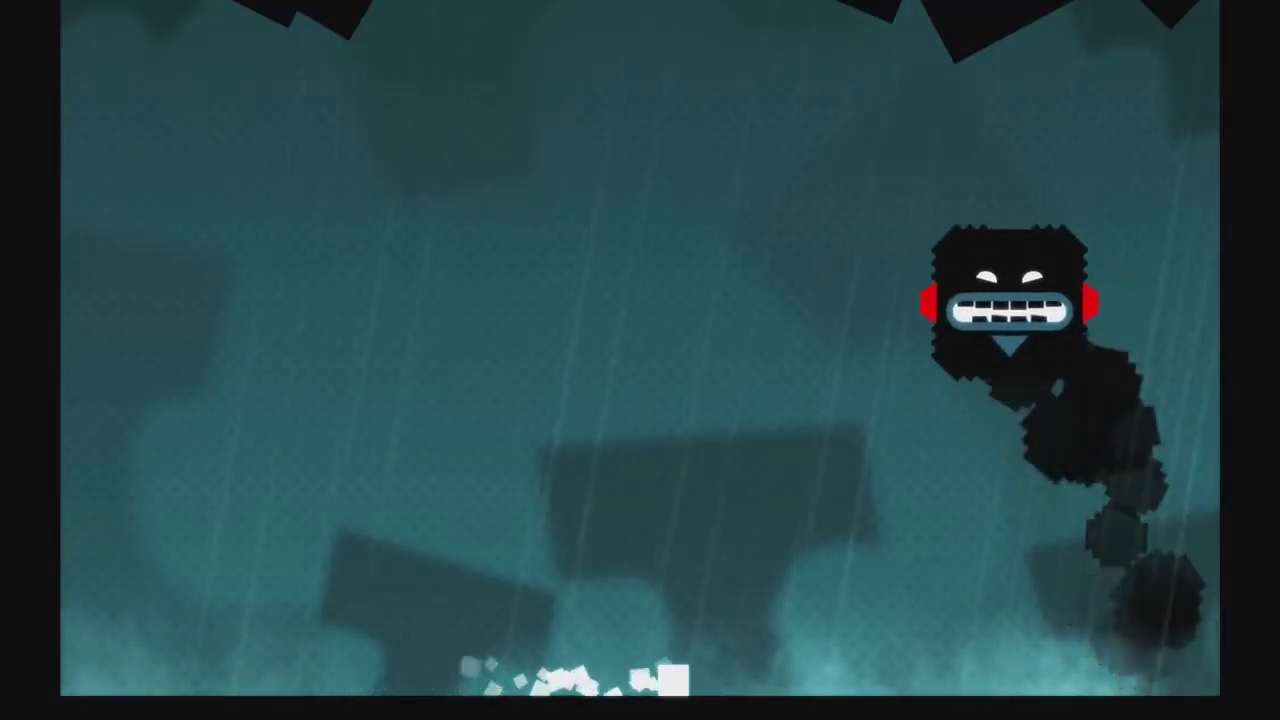
{"action": "key", "text": "Up"}
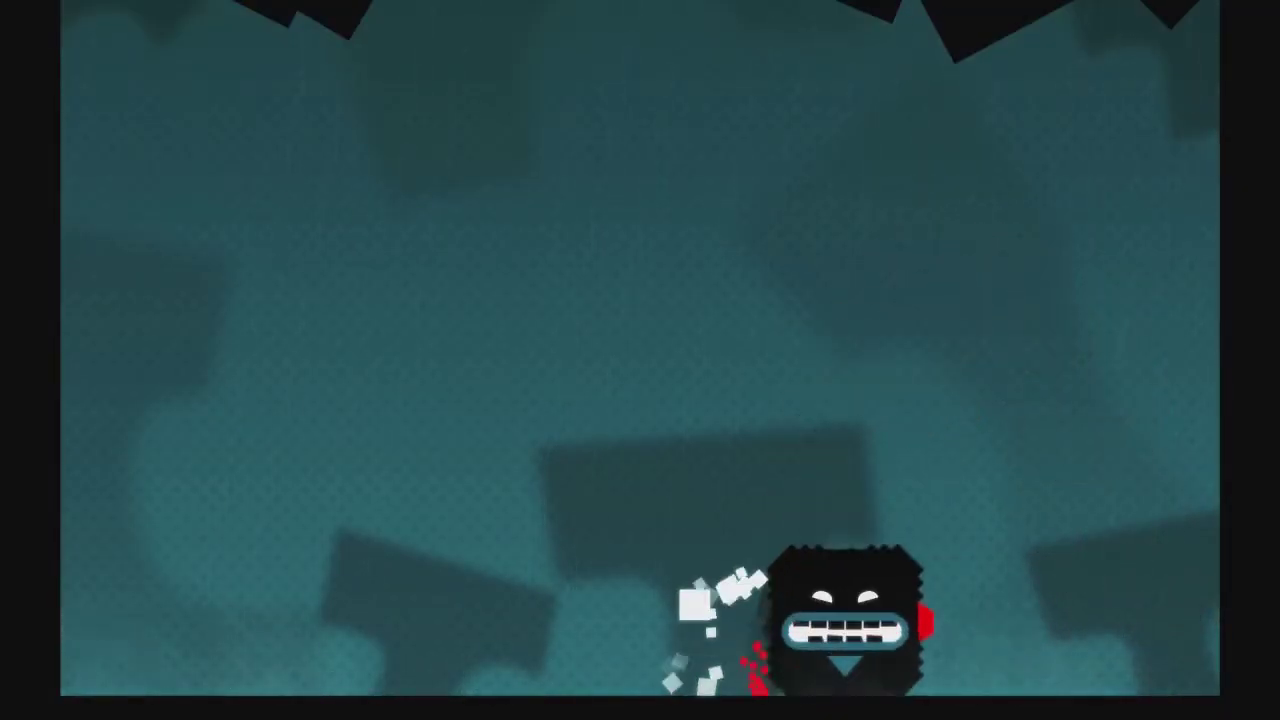
{"action": "key", "text": "Down"}
{"action": "key", "text": "Left"}
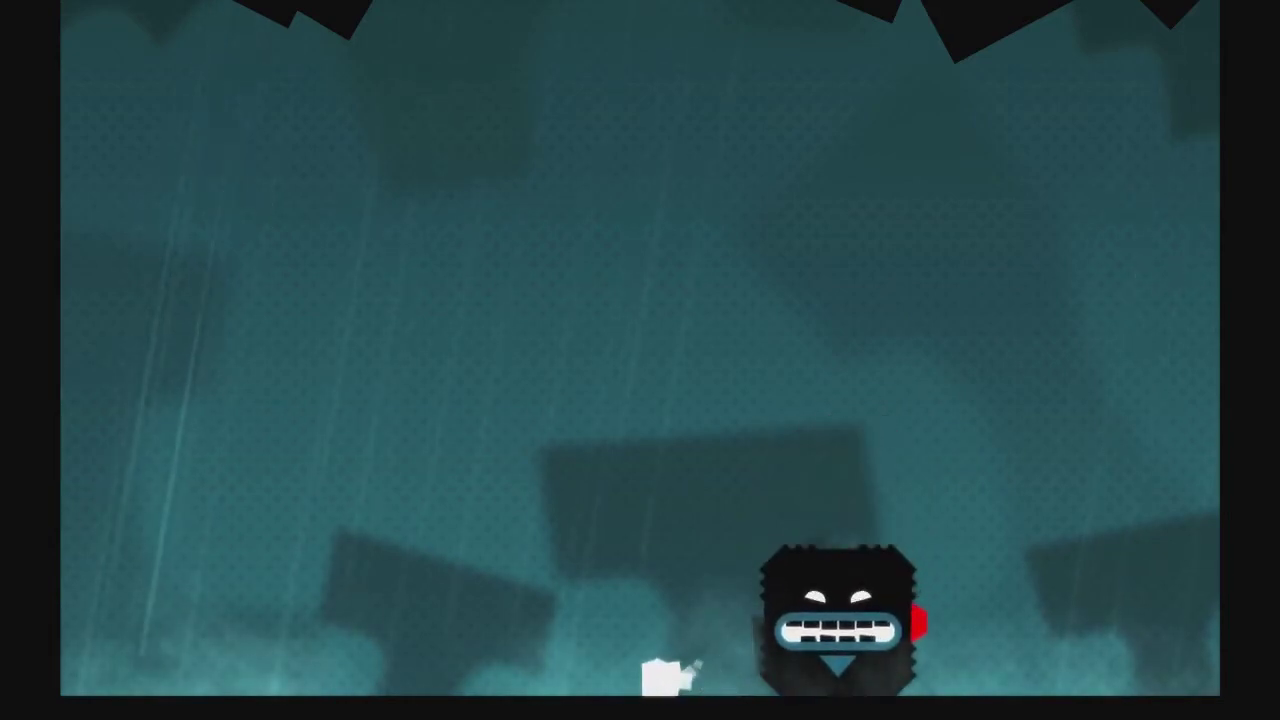
{"action": "key", "text": "Right"}
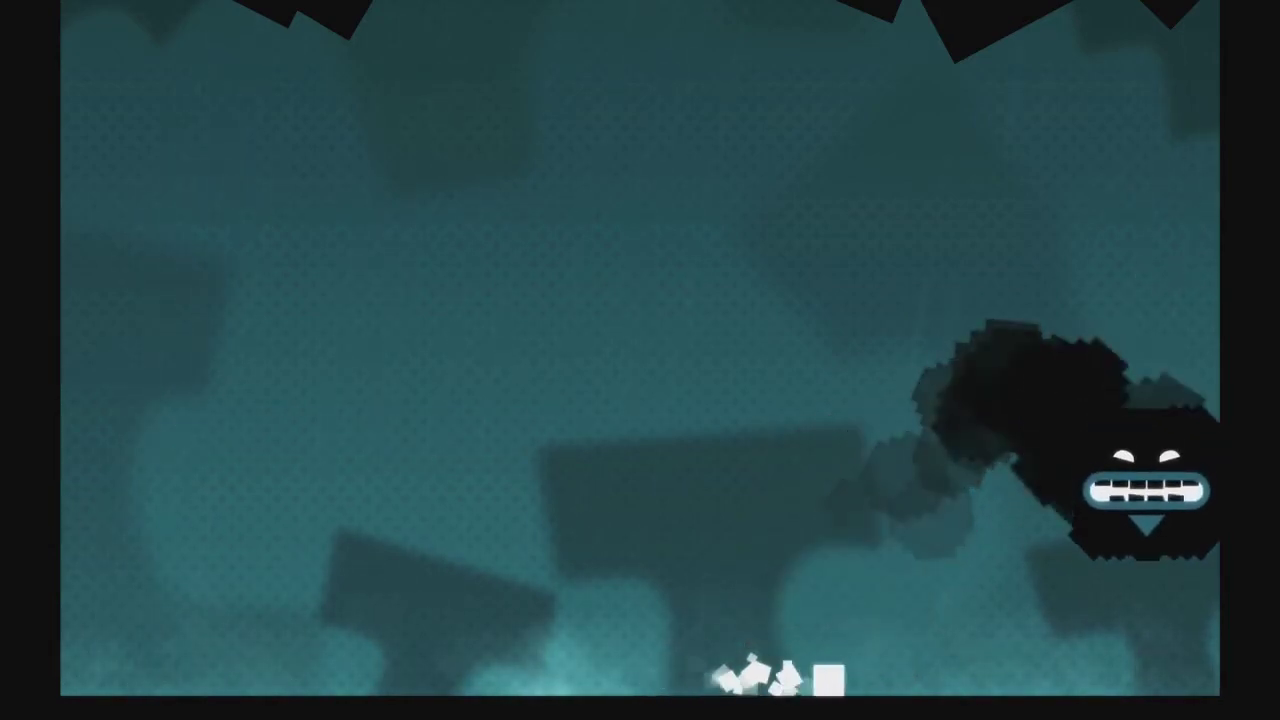
{"action": "key", "text": "Left"}
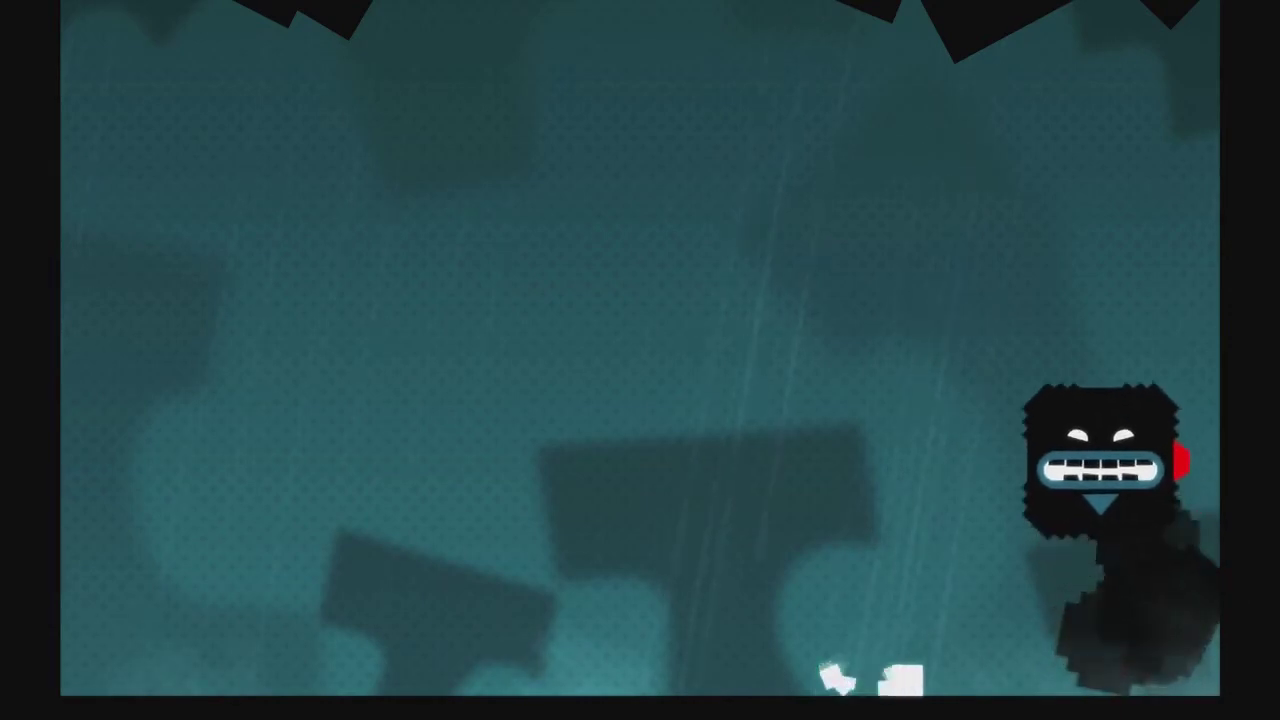
Jump and run left, then leap as the monster jumps over and land to the right.
{"action": "key", "text": "Up"}
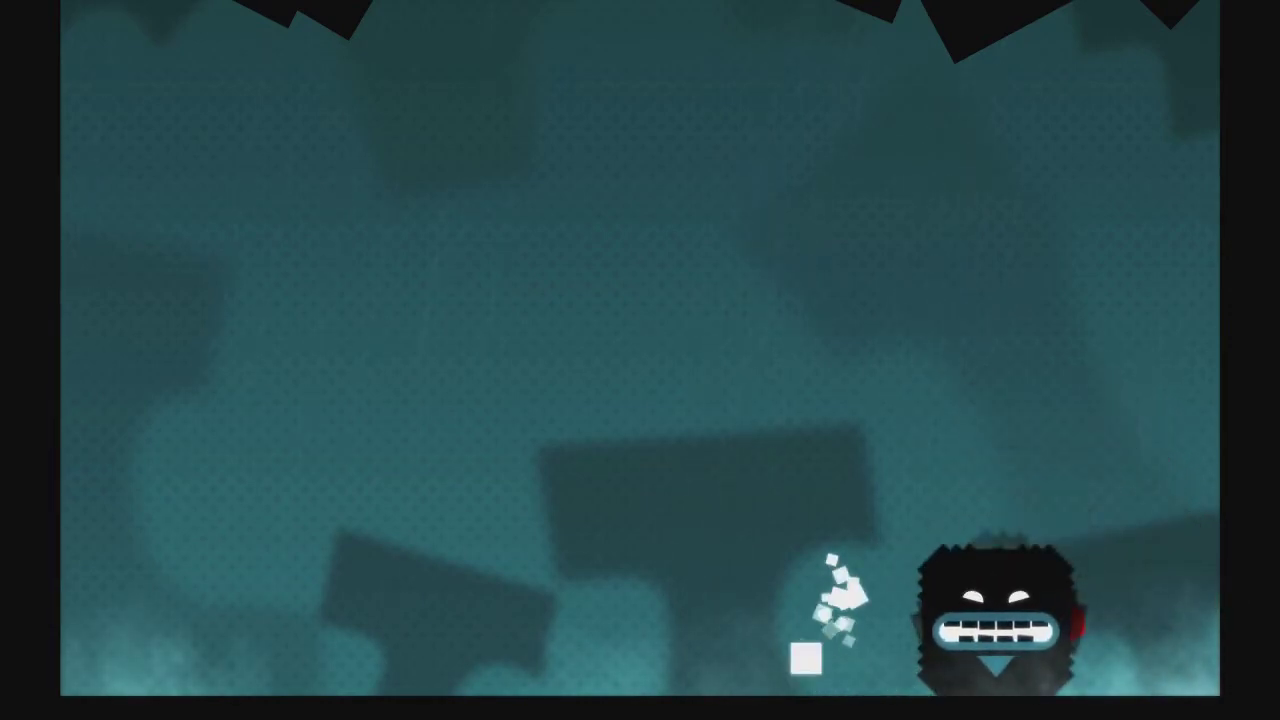
{"action": "key", "text": "Left"}
{"action": "key", "text": "Up"}
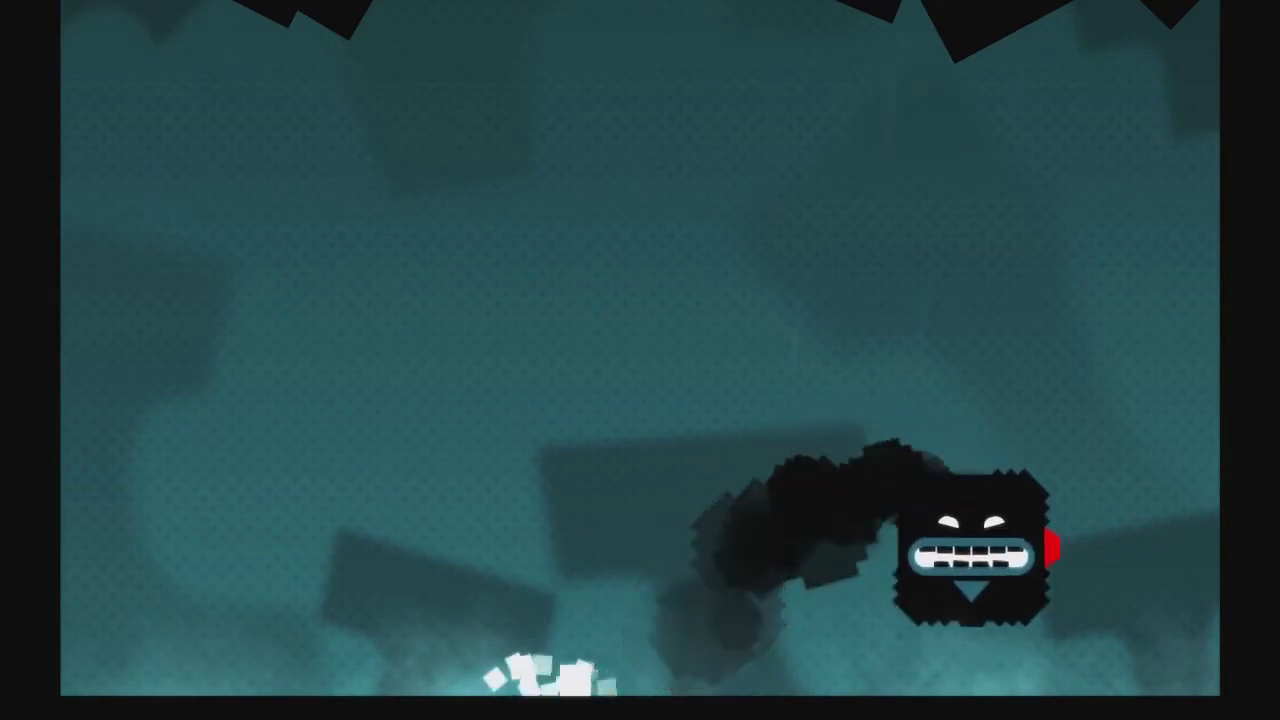
{"action": "key", "text": "Right"}
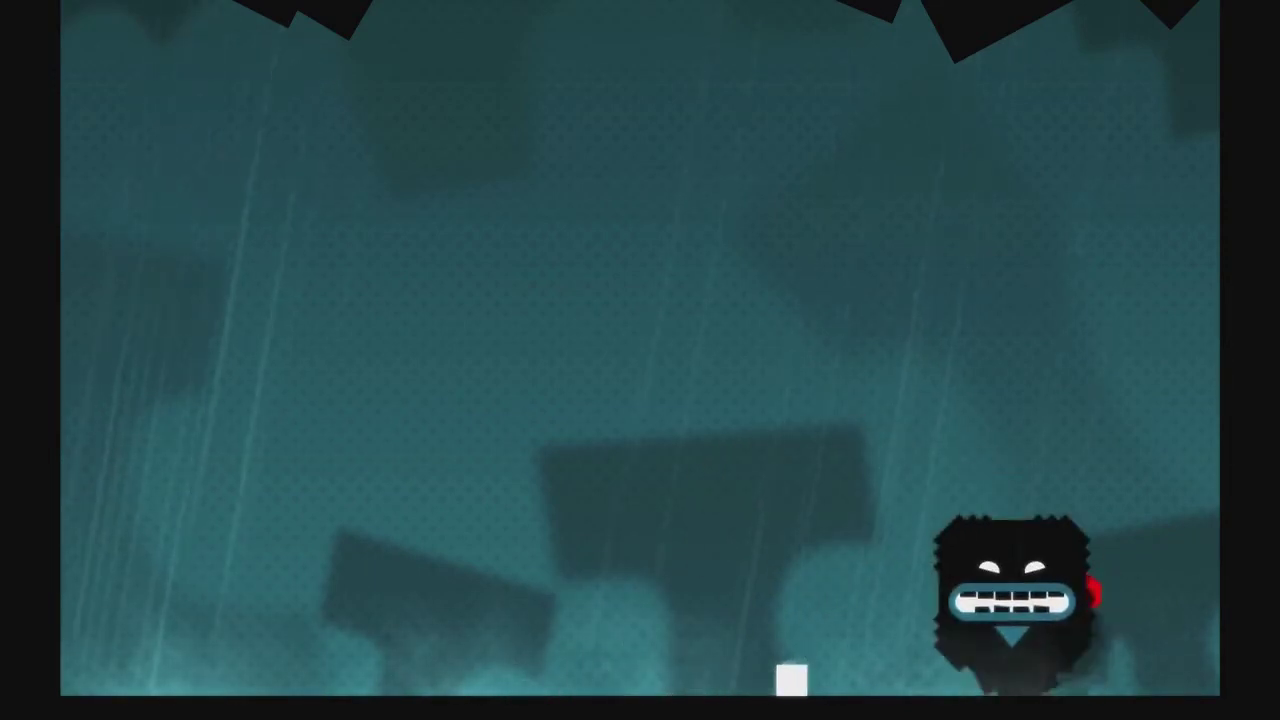
{"action": "key", "text": "Up"}
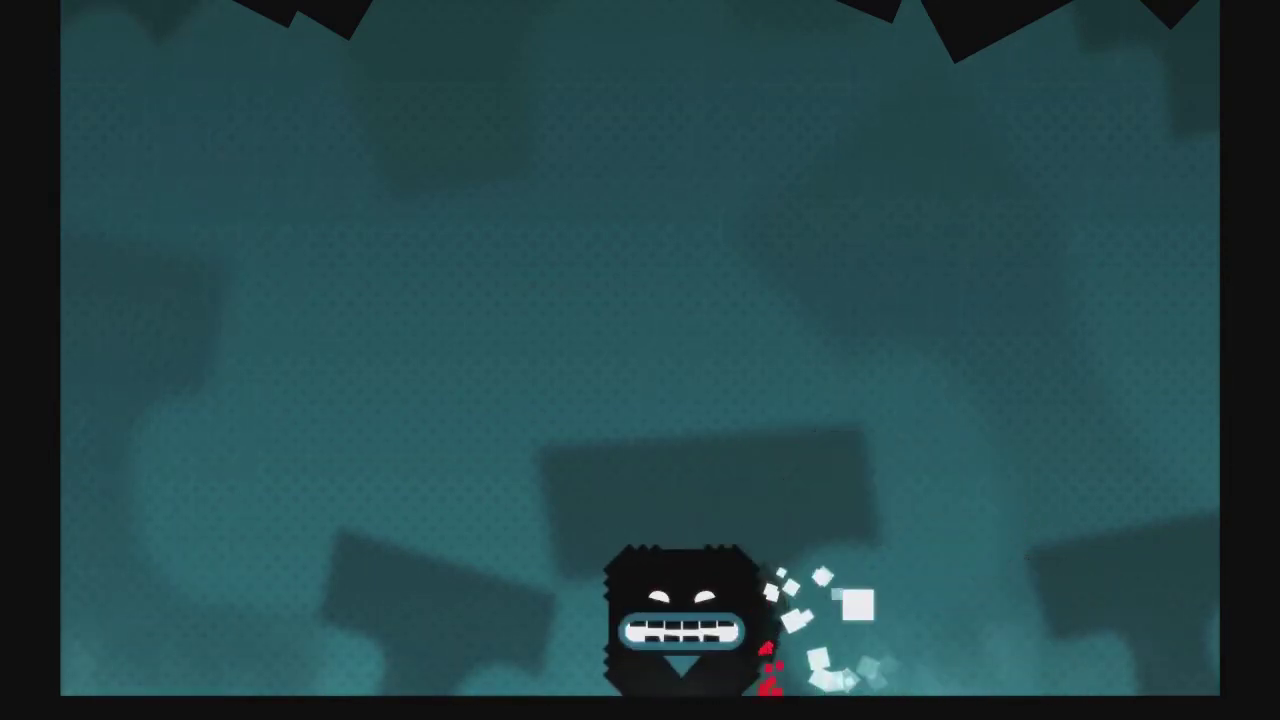
{"action": "key", "text": "Right"}
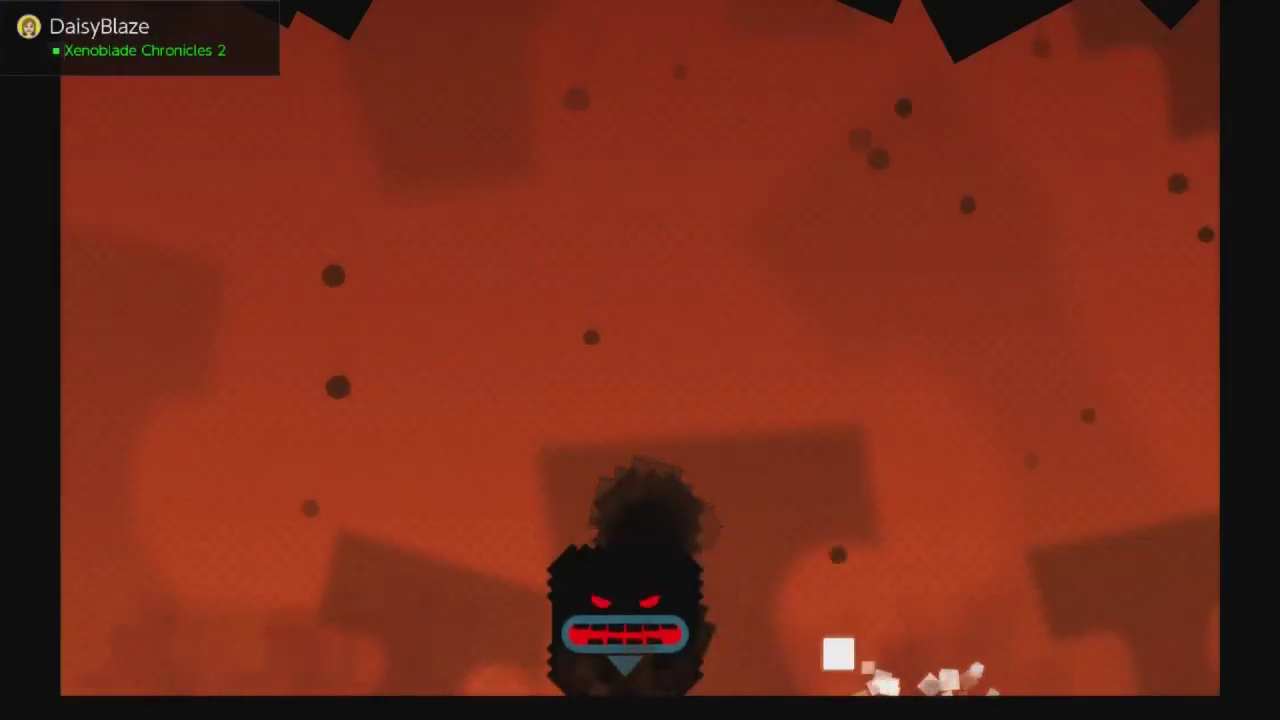
Dodge the charging monster, then run left and jump upward away from the boss.
{"action": "key", "text": "Left"}
{"action": "key", "text": "Right"}
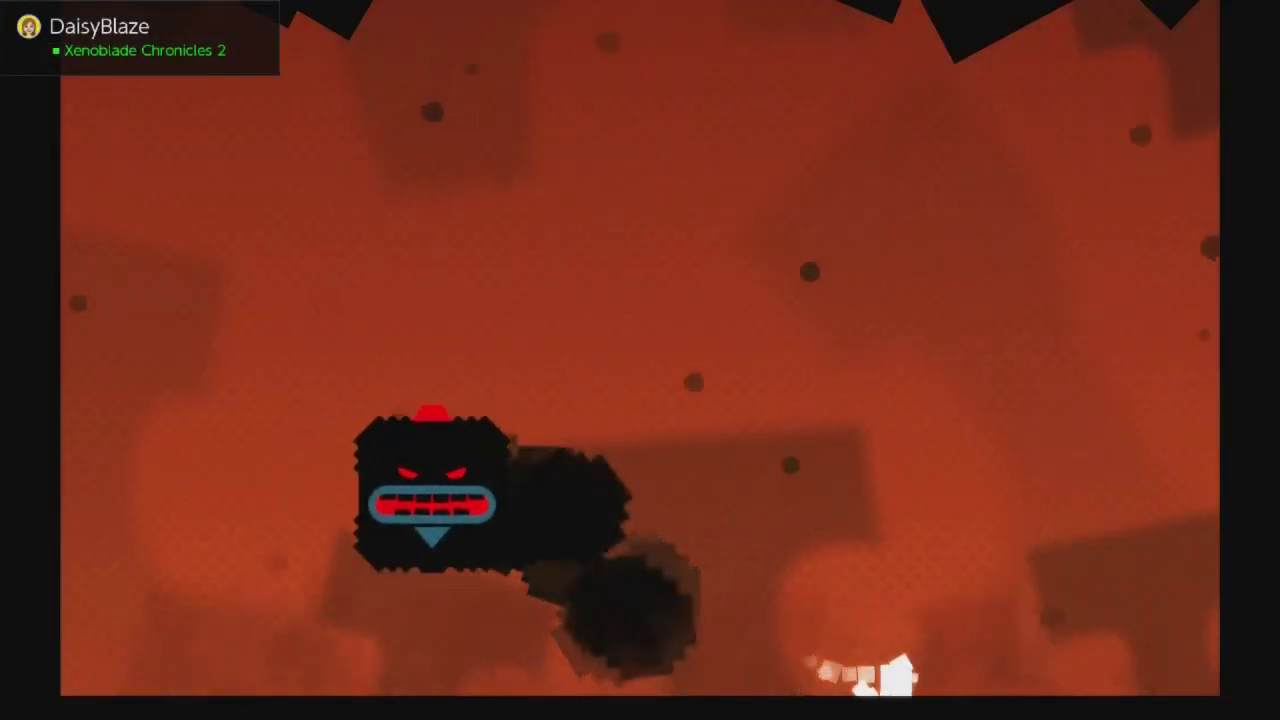
{"action": "key", "text": "Left"}
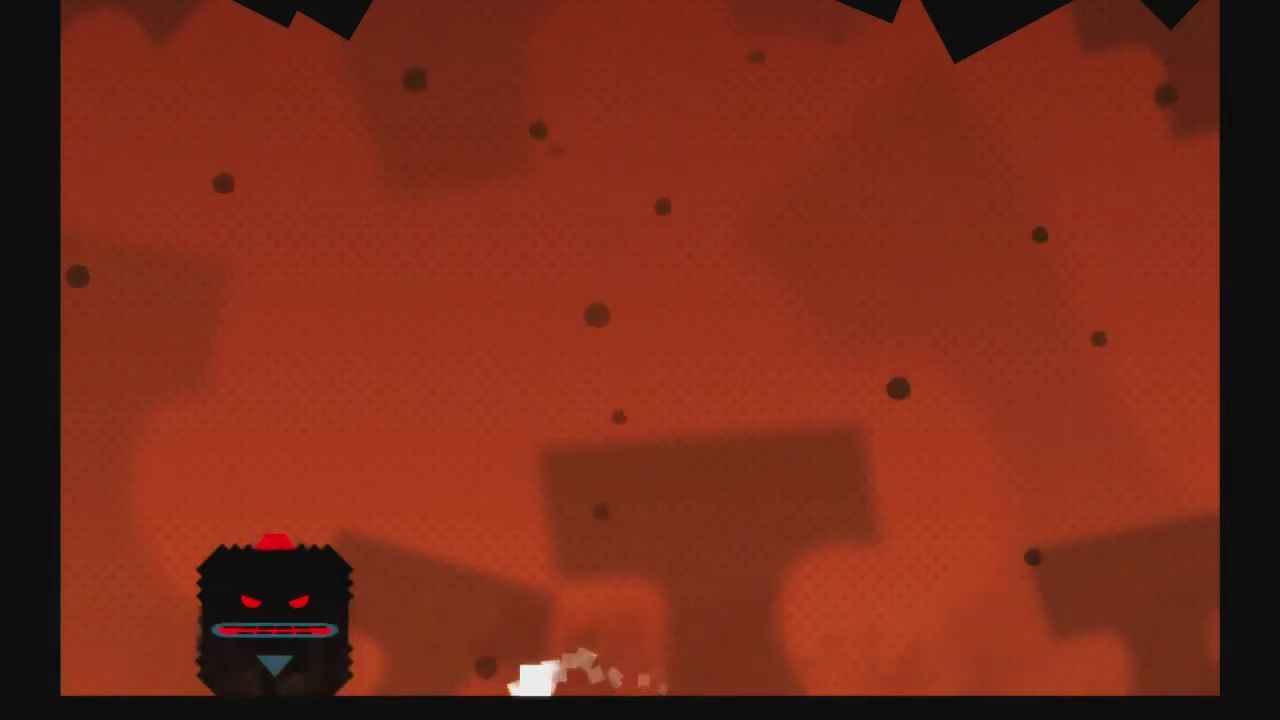
{"action": "key", "text": "Left"}
{"action": "key", "text": "space"}
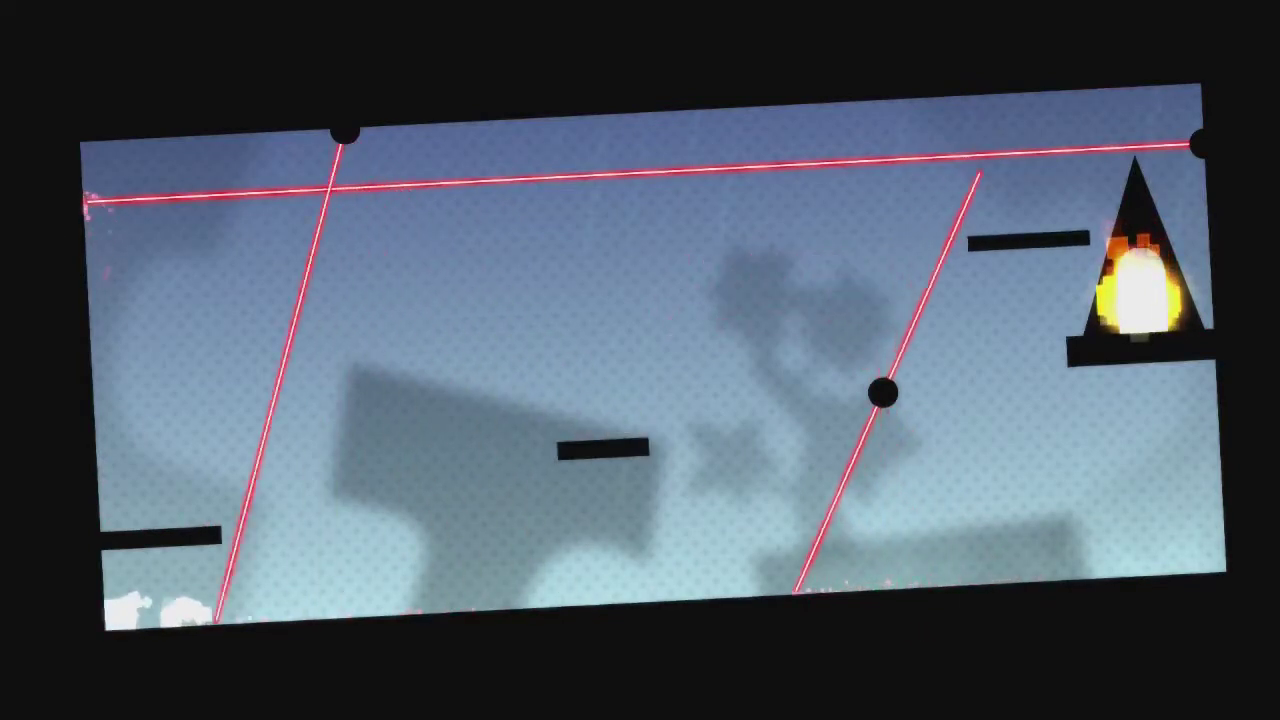
Move right, jump onto the middle platform, and leap toward the upper one.
{"action": "key", "text": "Right"}
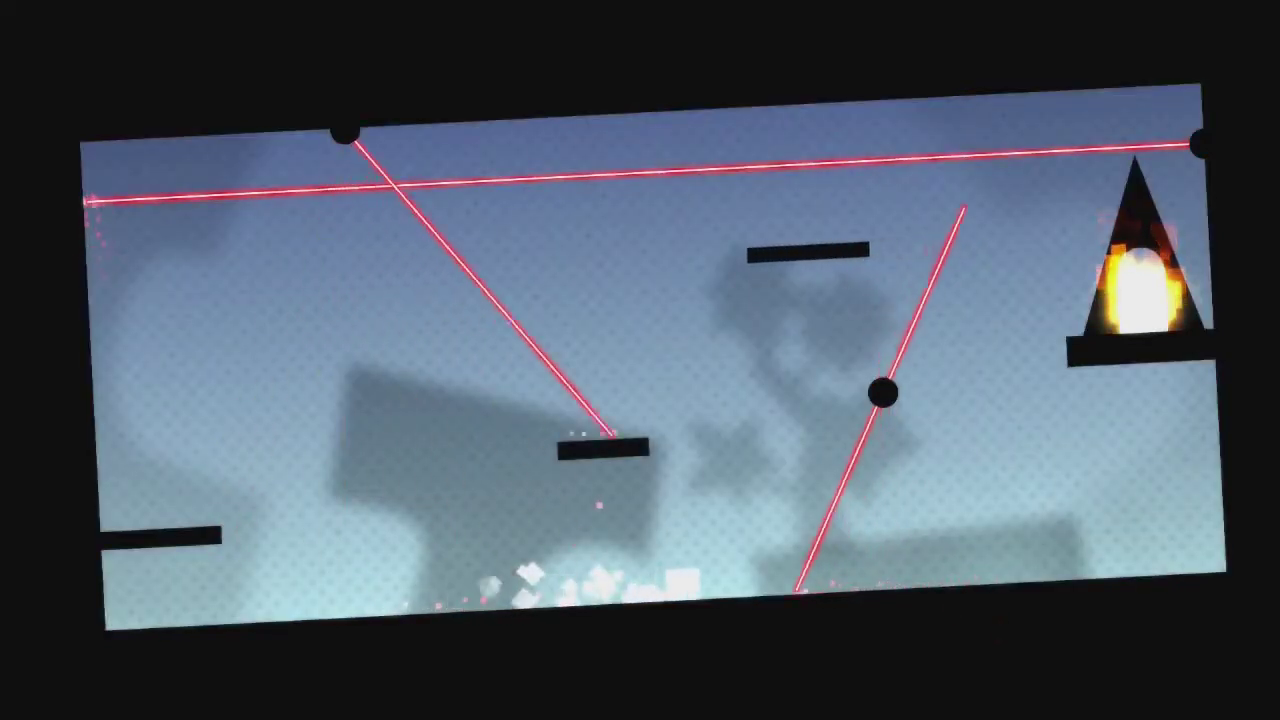
{"action": "key", "text": "Up"}
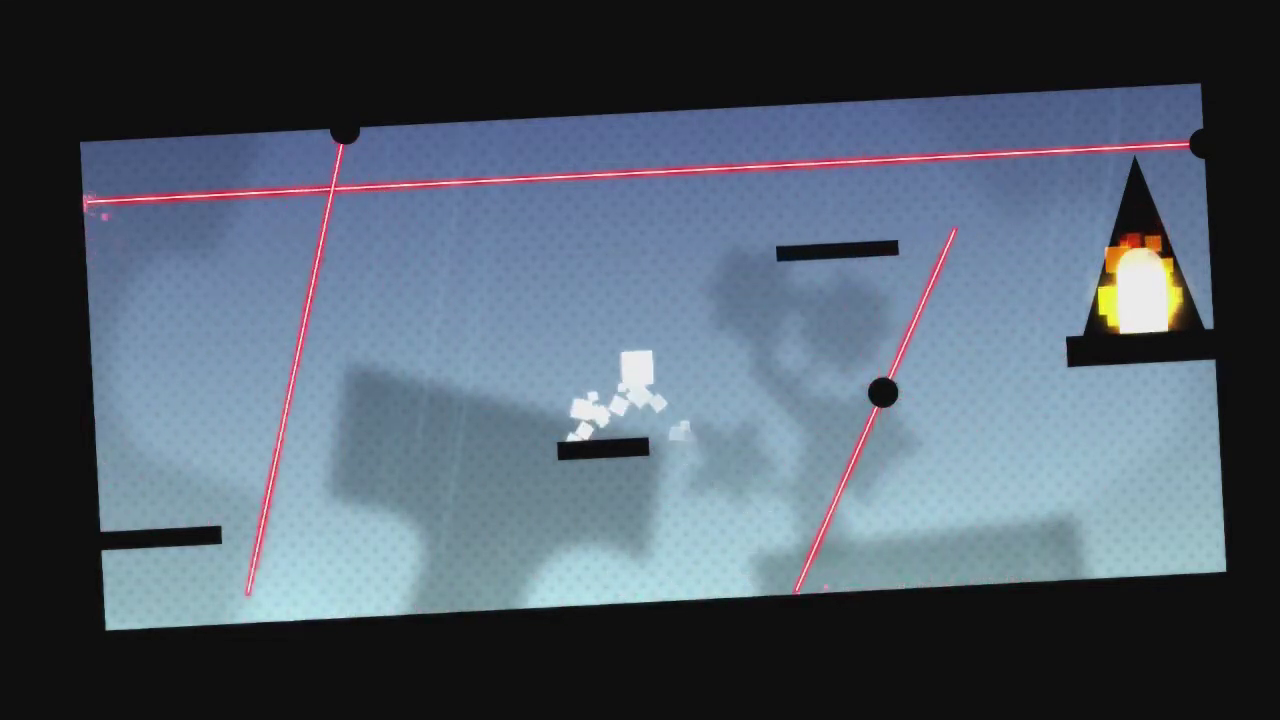
{"action": "key", "text": "Up"}
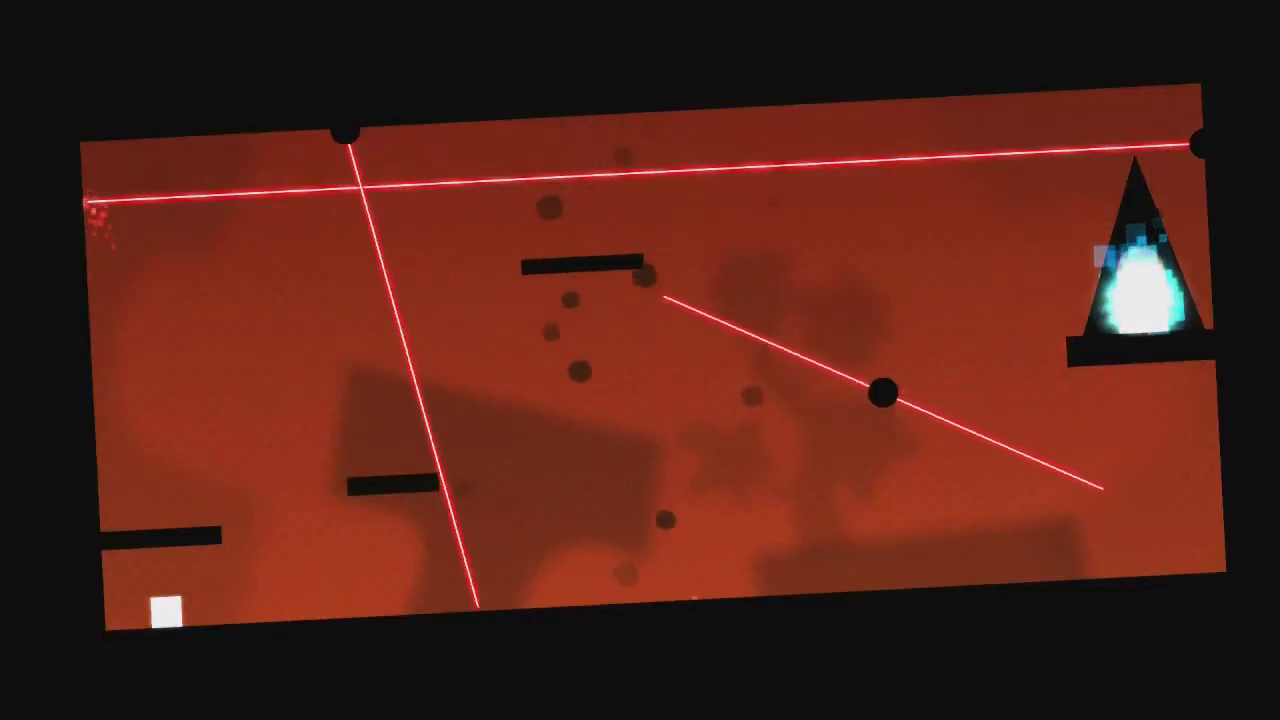
Run right between the lasers and arc rightward off the middle platform.
{"action": "key", "text": "Right"}
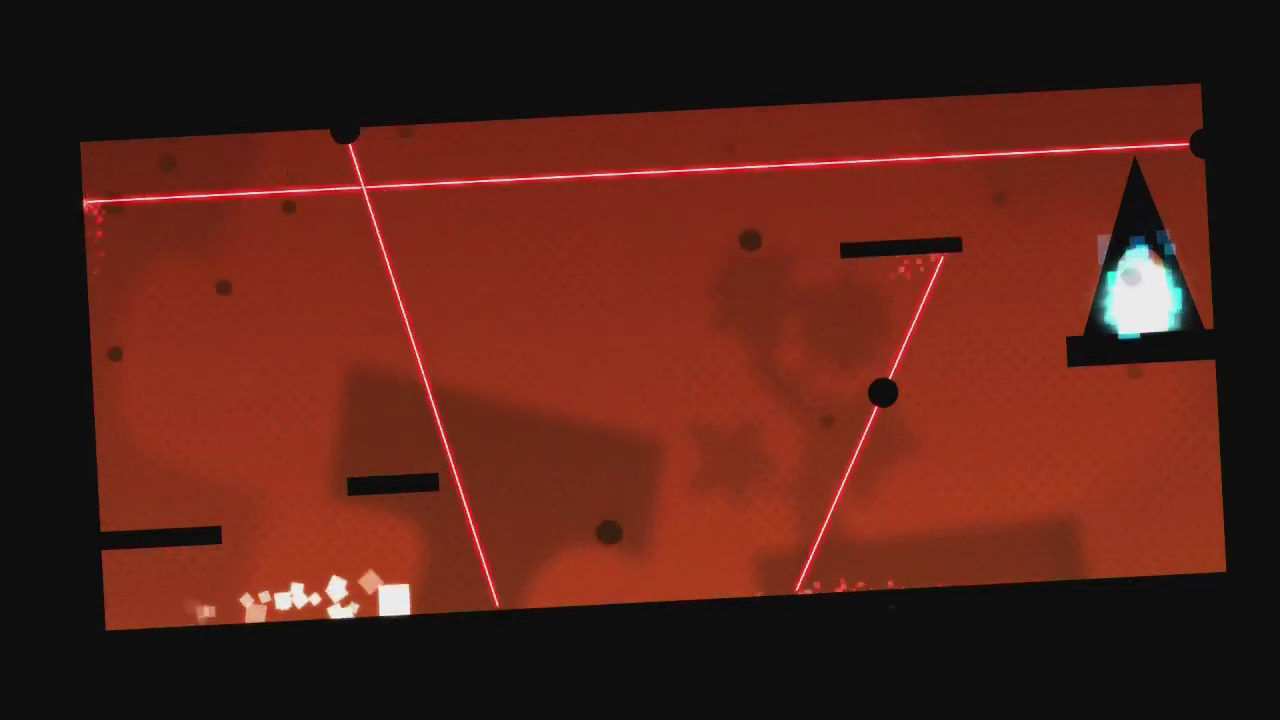
{"action": "key", "text": "Right"}
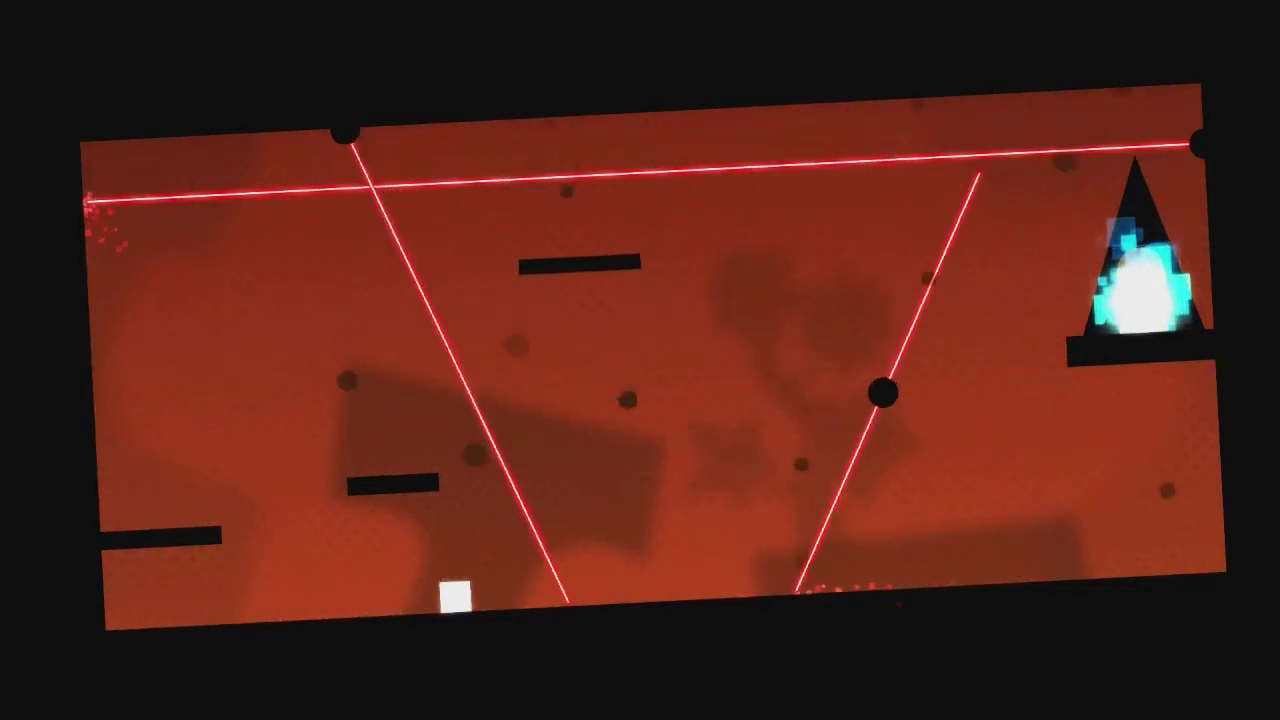
{"action": "key", "text": "Right"}
{"action": "key", "text": "Right"}
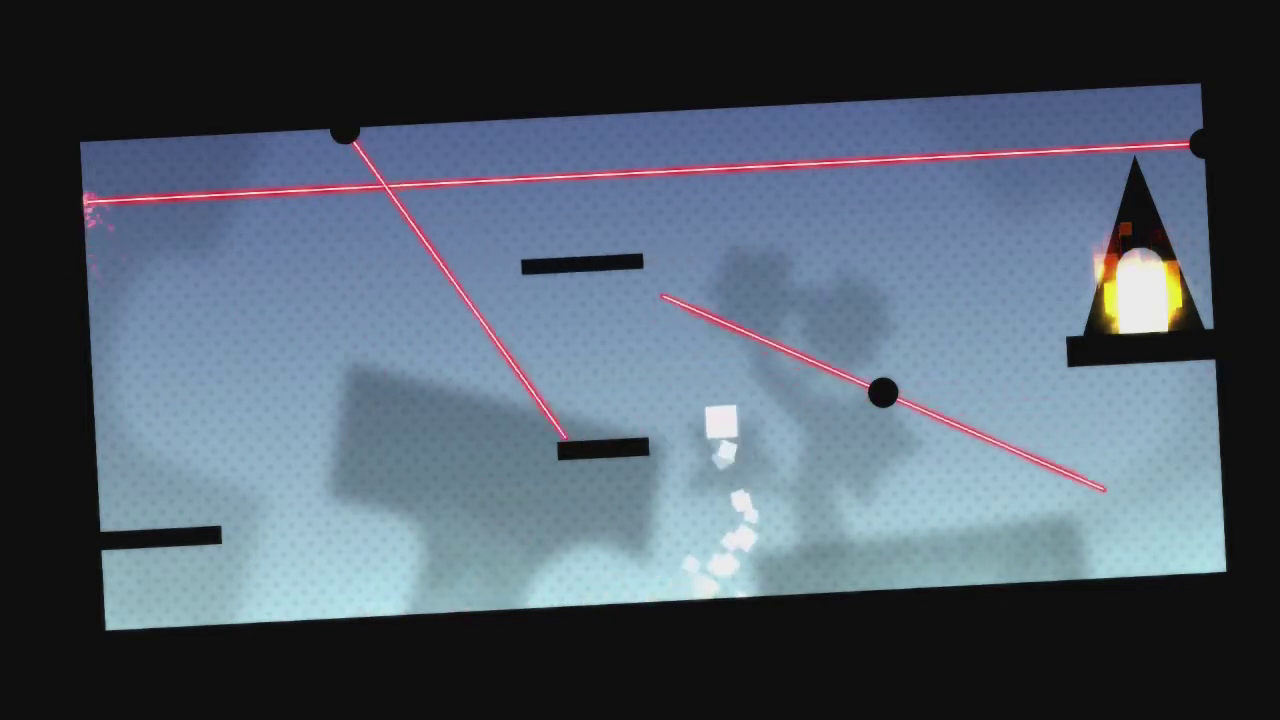
{"action": "key", "text": "Up"}
{"action": "key", "text": "Right"}
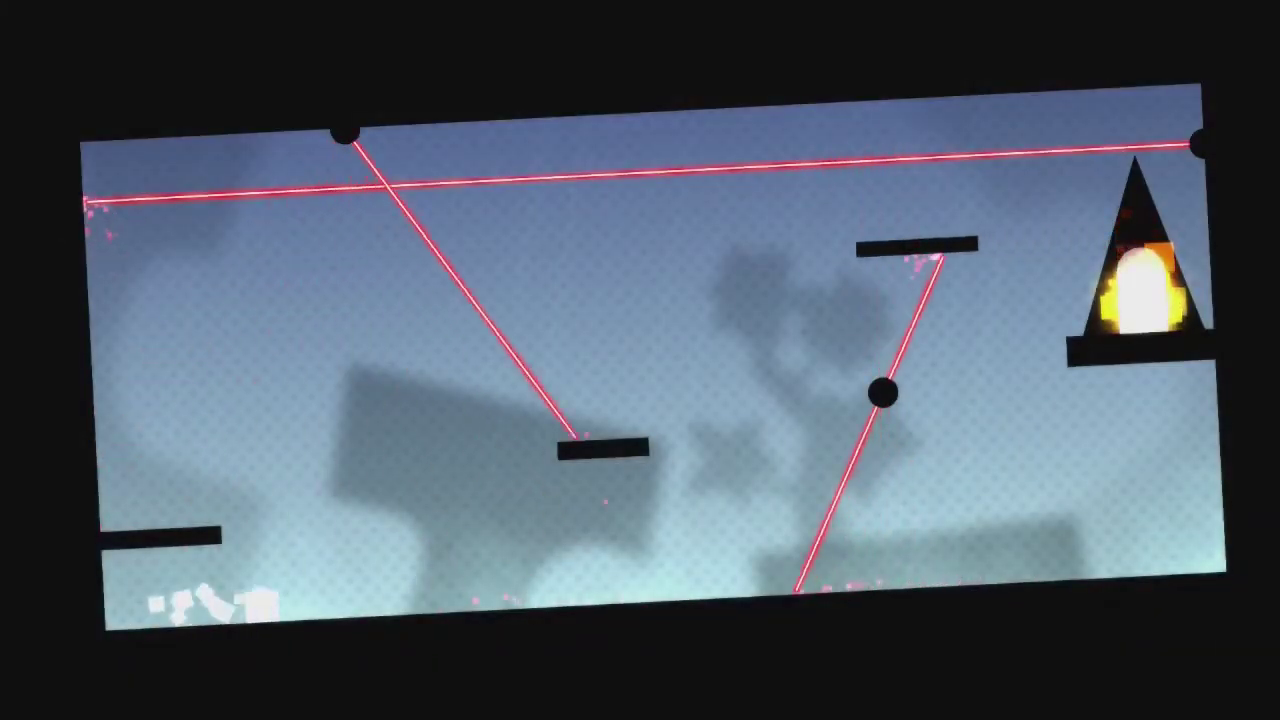
Run right, step left to avoid a laser, and jump up-right off the floor.
{"action": "key", "text": "Right"}
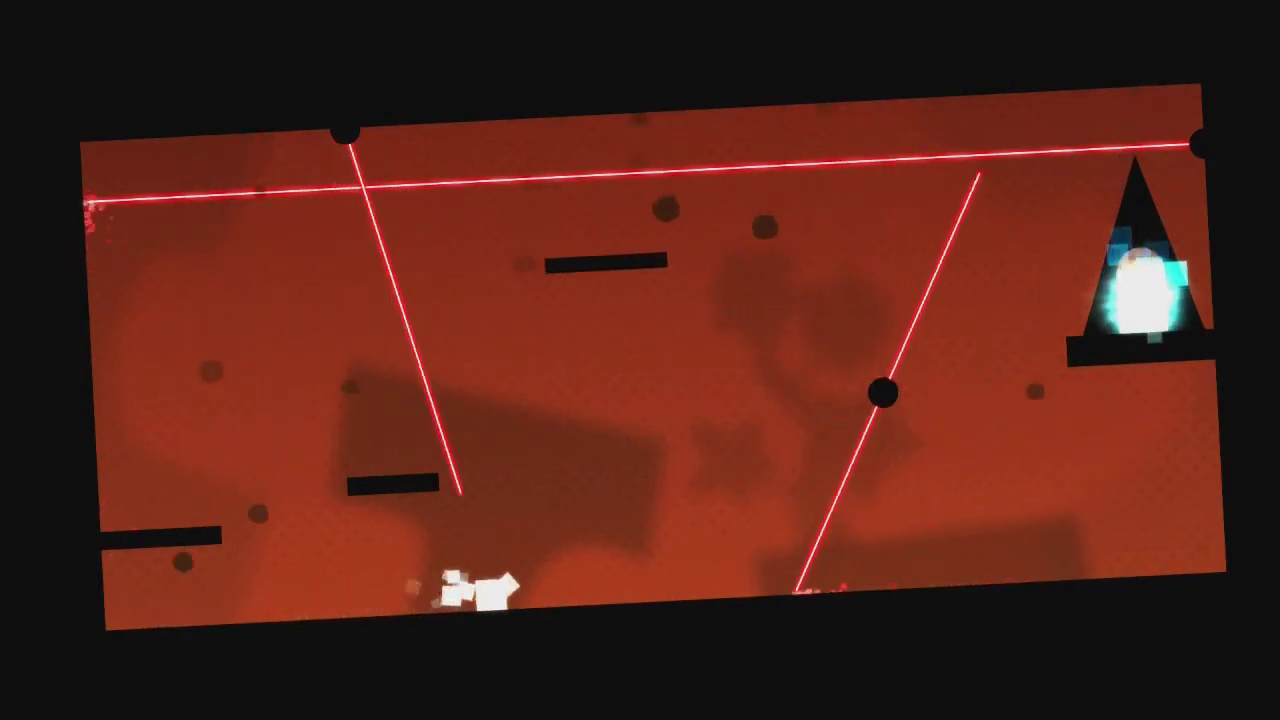
{"action": "key", "text": "Left"}
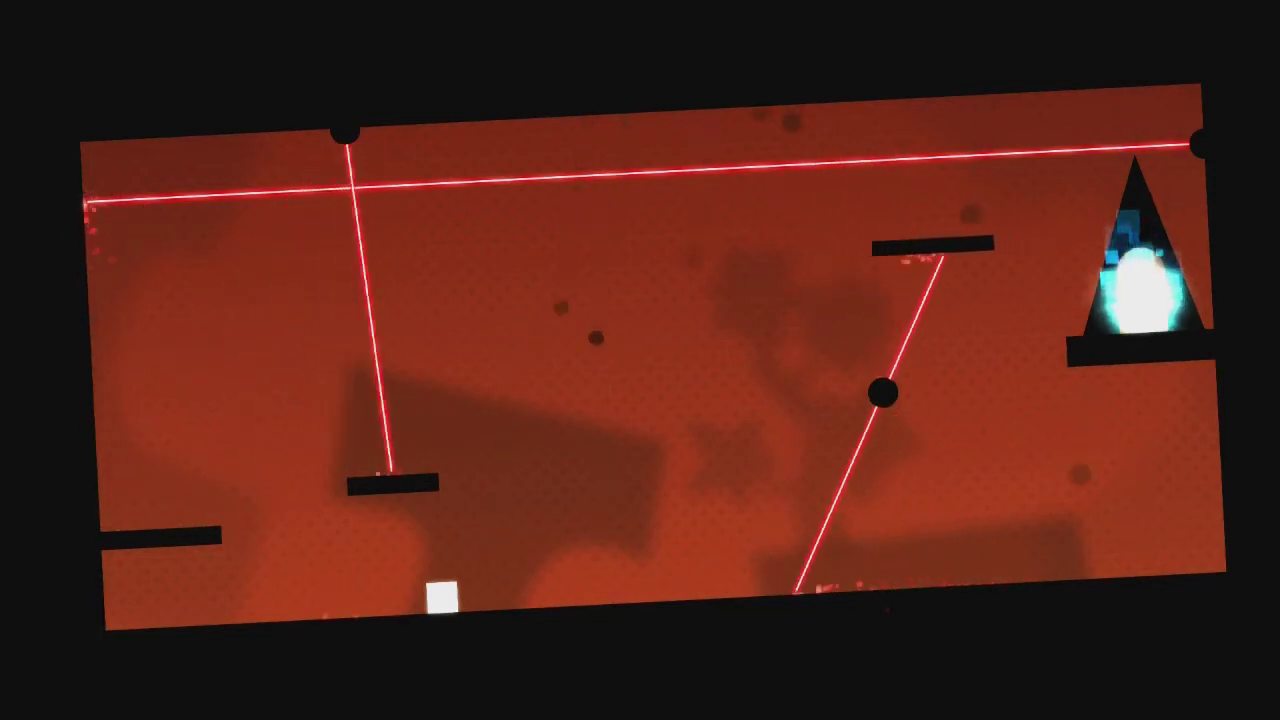
{"action": "key", "text": "Up"}
{"action": "key", "text": "Right"}
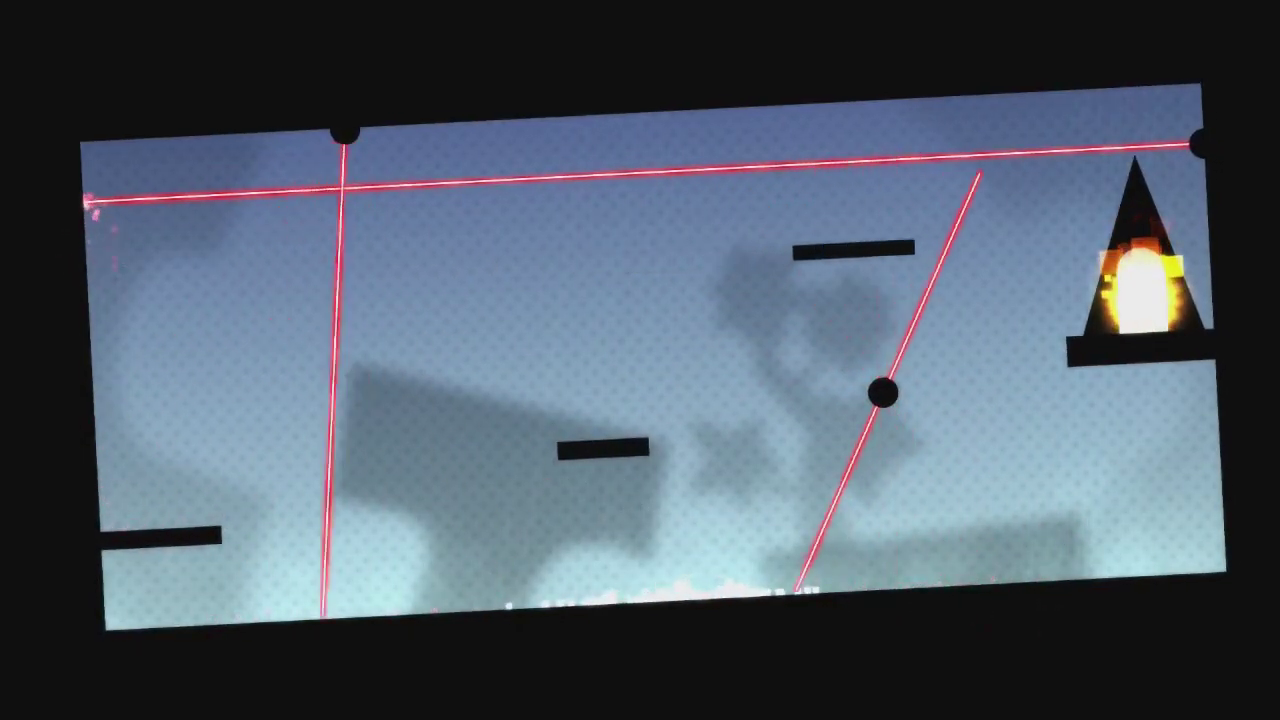
From the start, run and jump right along the floor, then onto the middle platform.
{"action": "key", "text": "Right"}
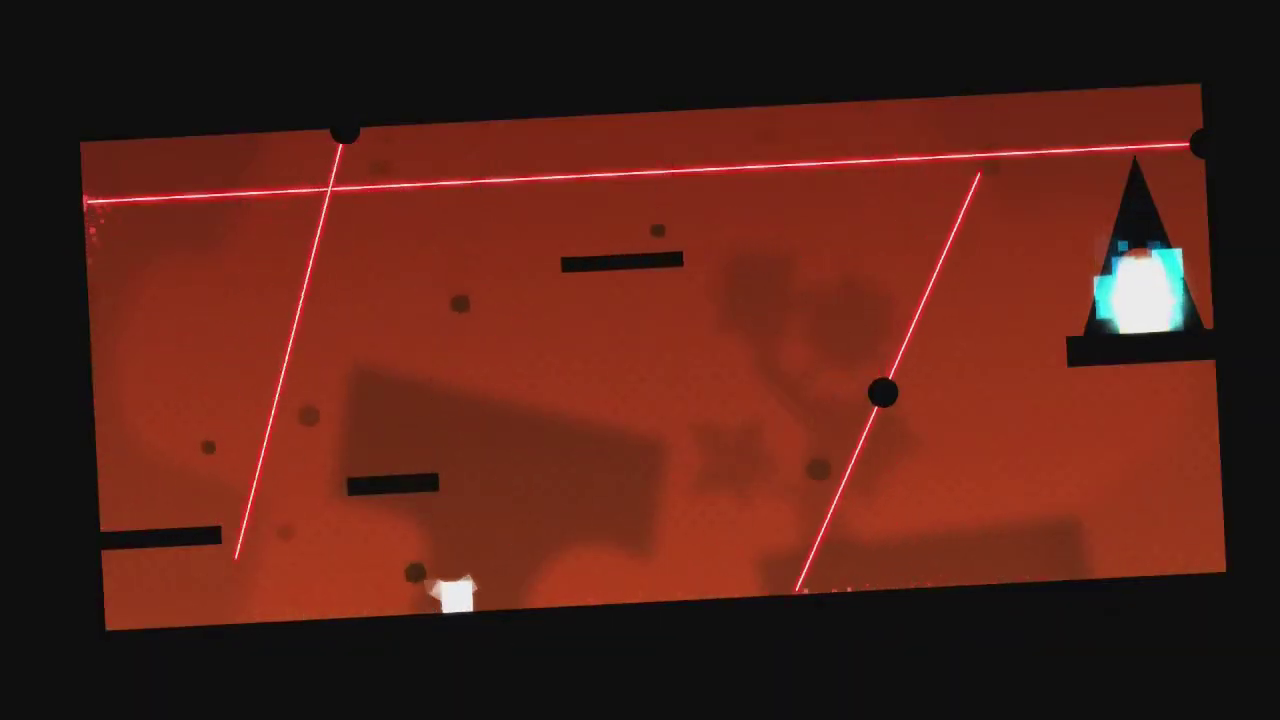
{"action": "key", "text": "Right"}
{"action": "key", "text": "Up"}
{"action": "key", "text": "Right"}
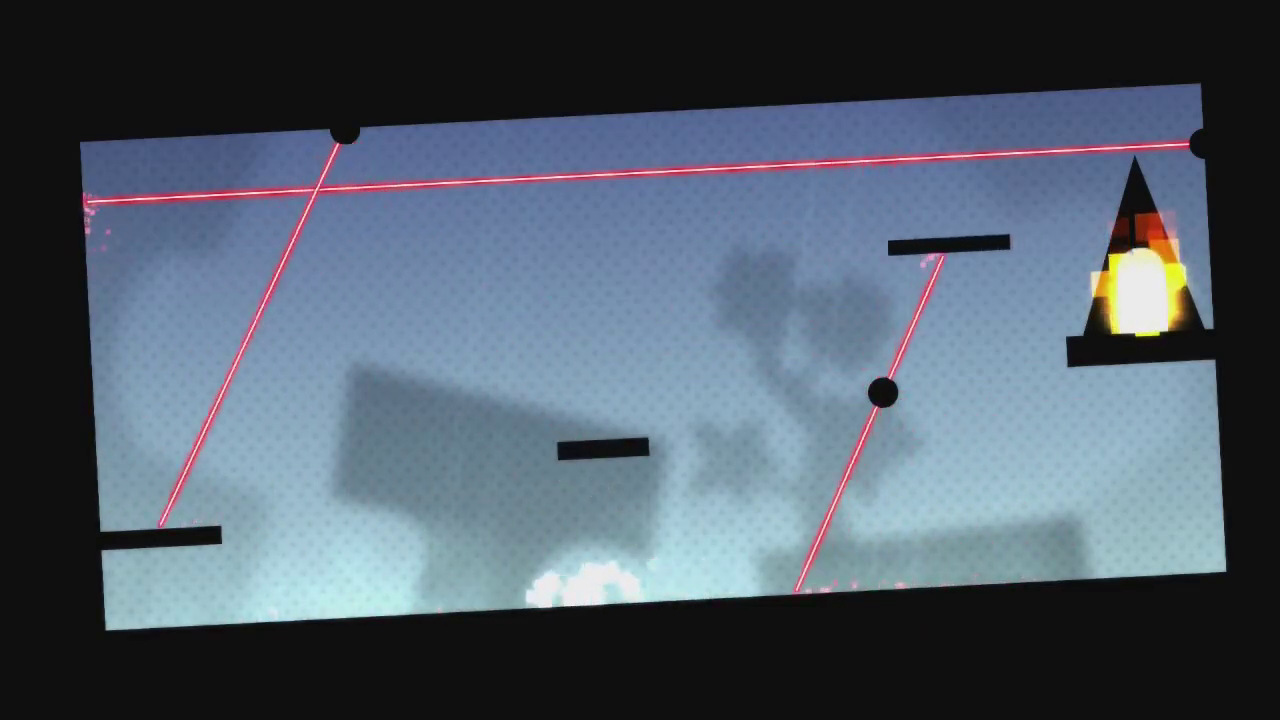
{"action": "key", "text": "Right"}
{"action": "key", "text": "Up"}
{"action": "key", "text": "Left"}
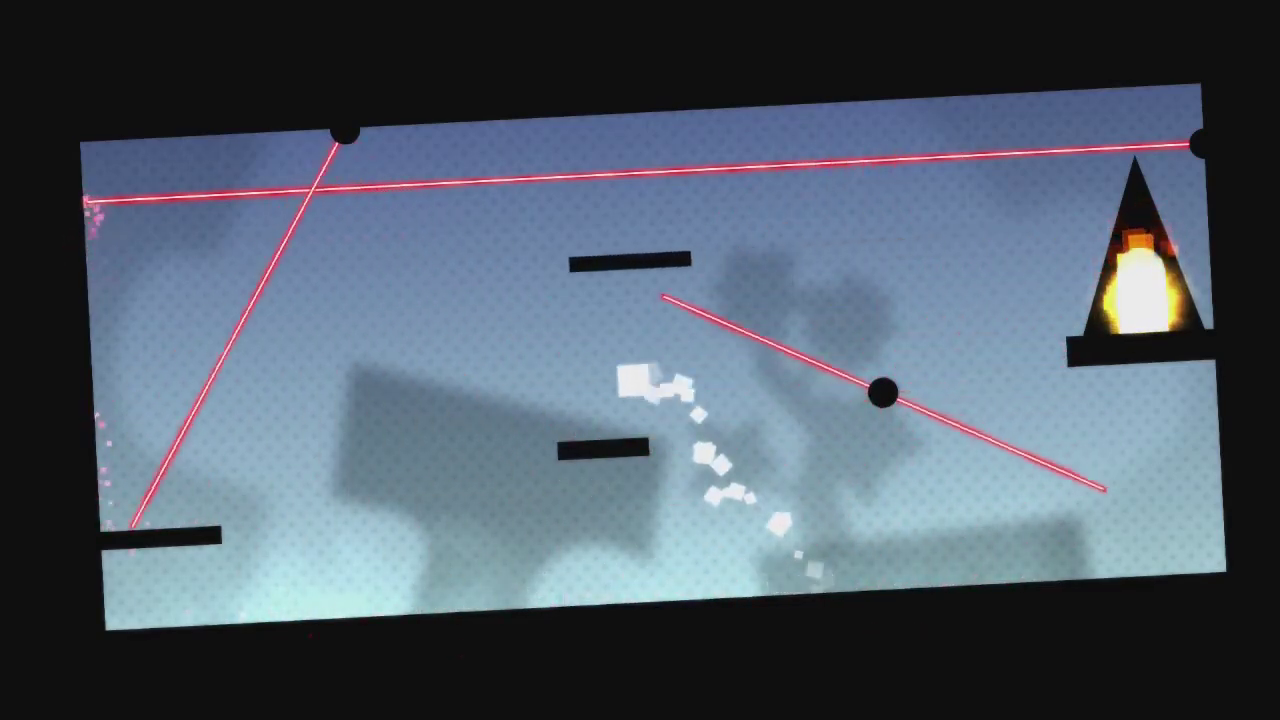
Hop on the middle platform, then jump onto the upper platform.
{"action": "key", "text": "Up"}
{"action": "key", "text": "Right"}
{"action": "key", "text": "Left"}
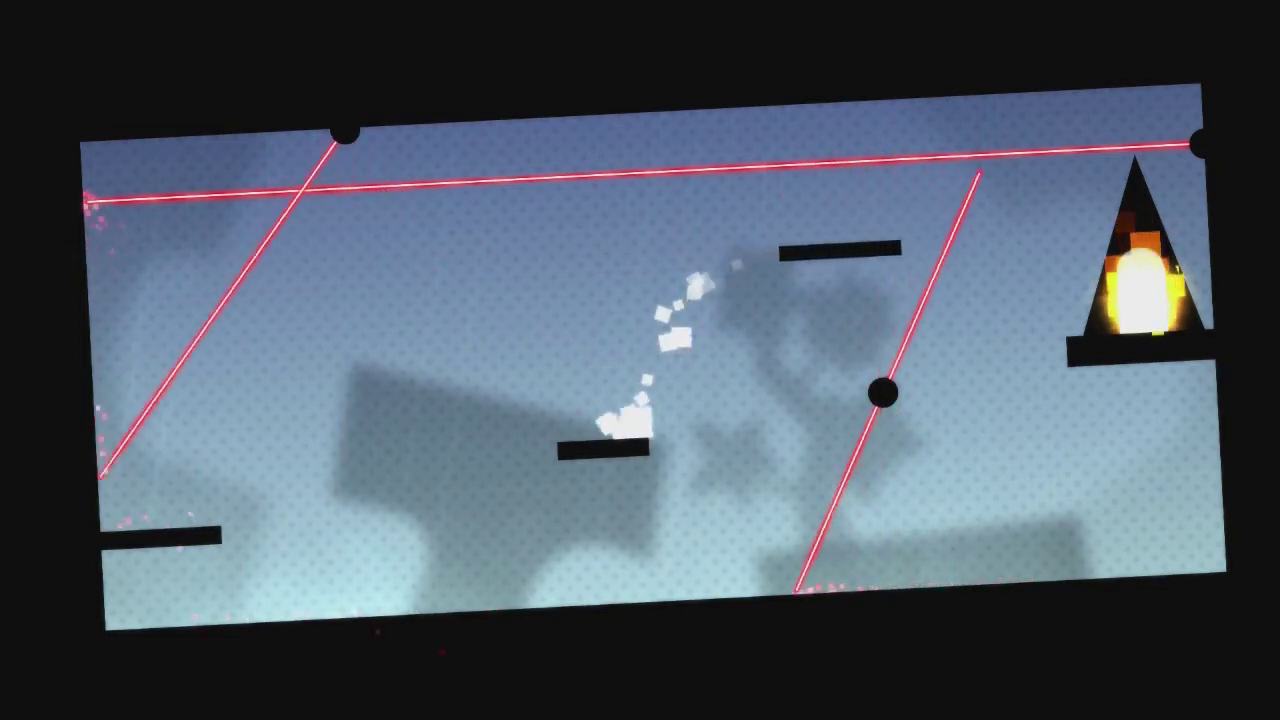
{"action": "key", "text": "Up"}
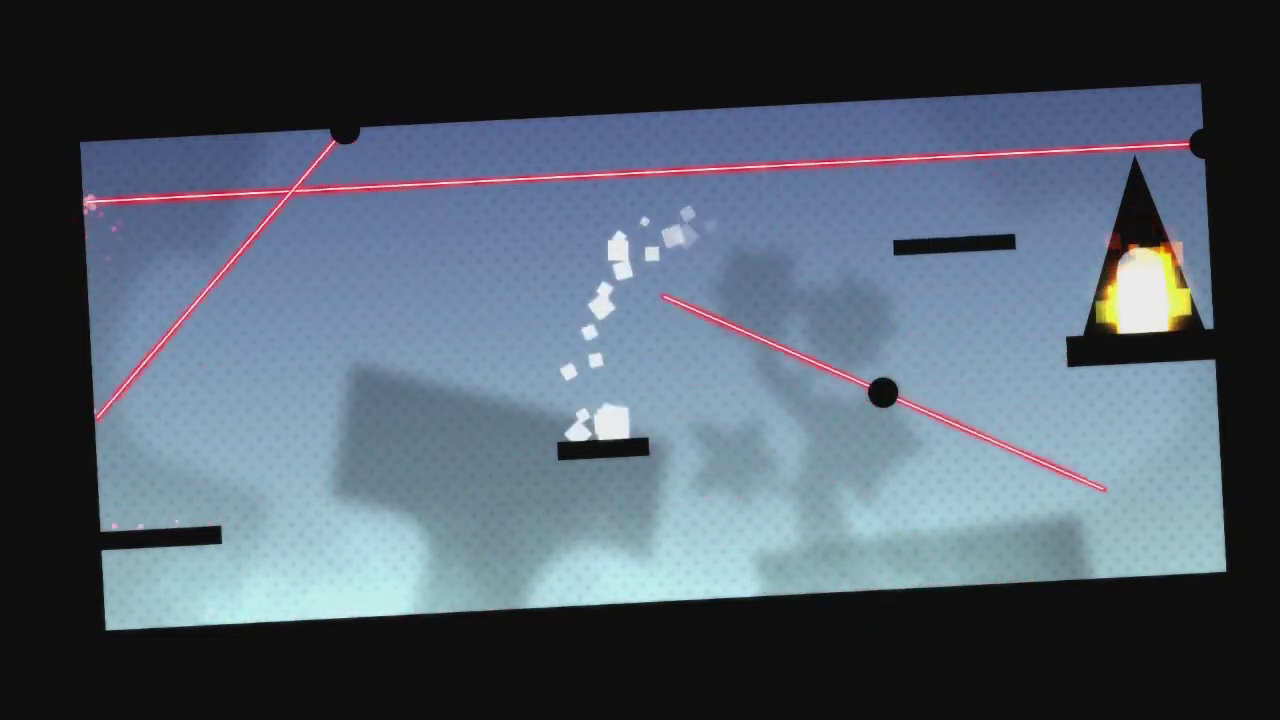
{"action": "key", "text": "Up"}
{"action": "key", "text": "Right"}
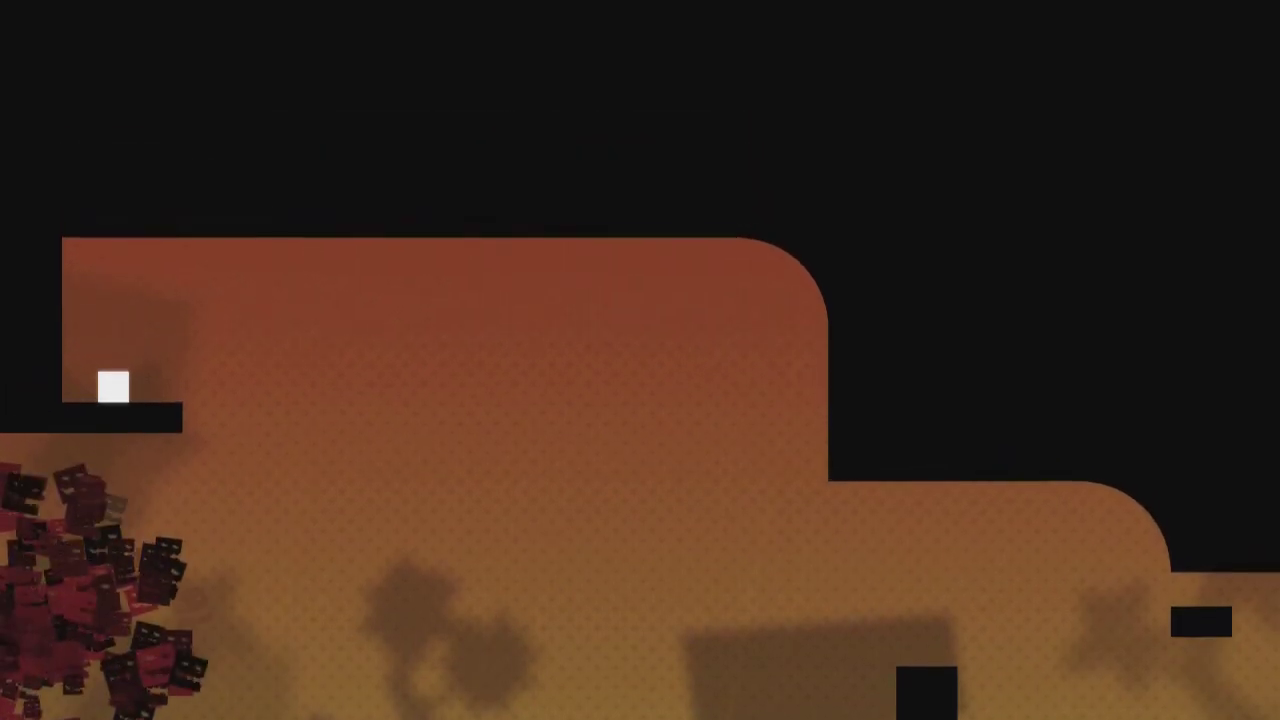
Drop off the starting ledge, clear the first black pillar, and hop right ahead of the swarm.
{"action": "key", "text": "Up"}
{"action": "key", "text": "Right"}
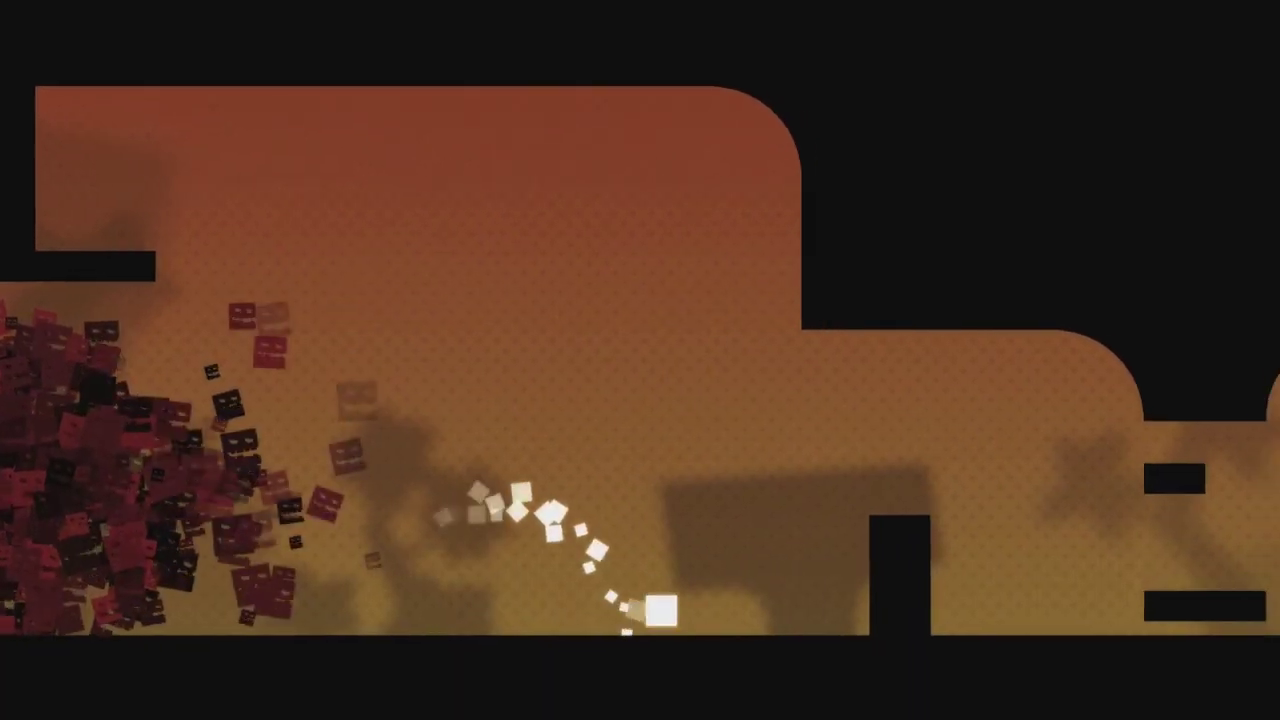
{"action": "key", "text": "Up"}
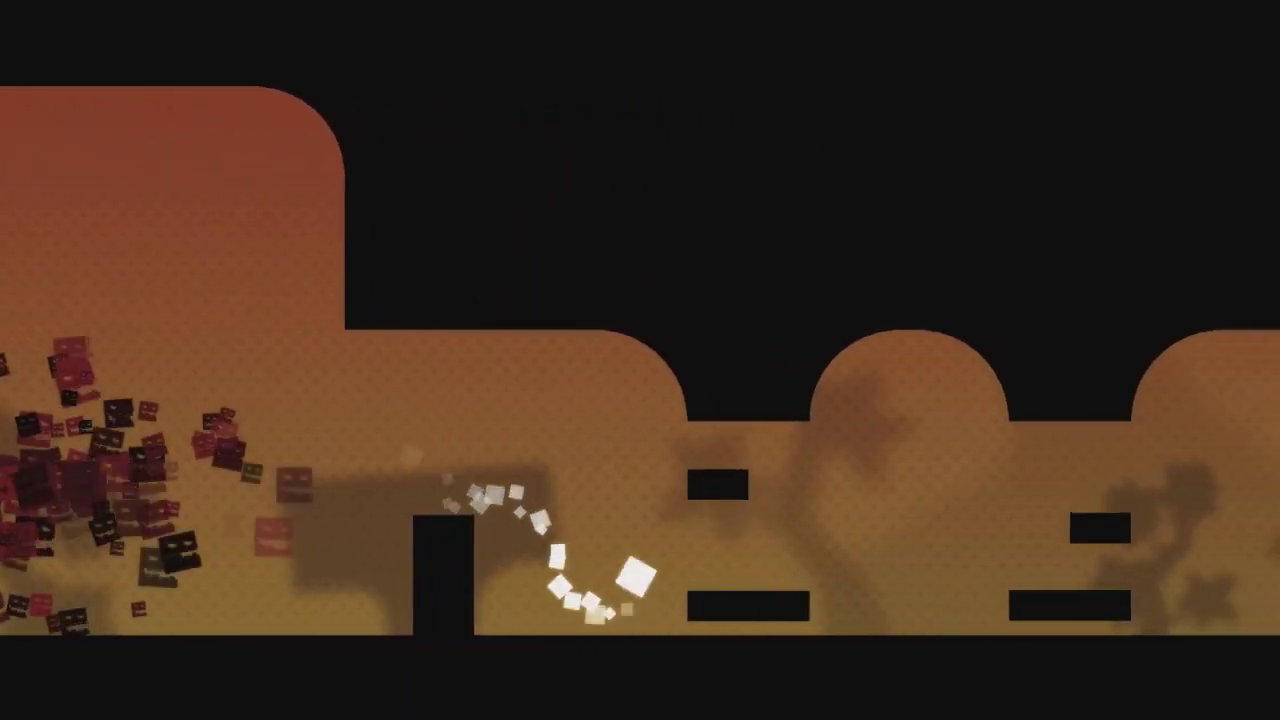
{"action": "key", "text": "Up"}
{"action": "key", "text": "Up"}
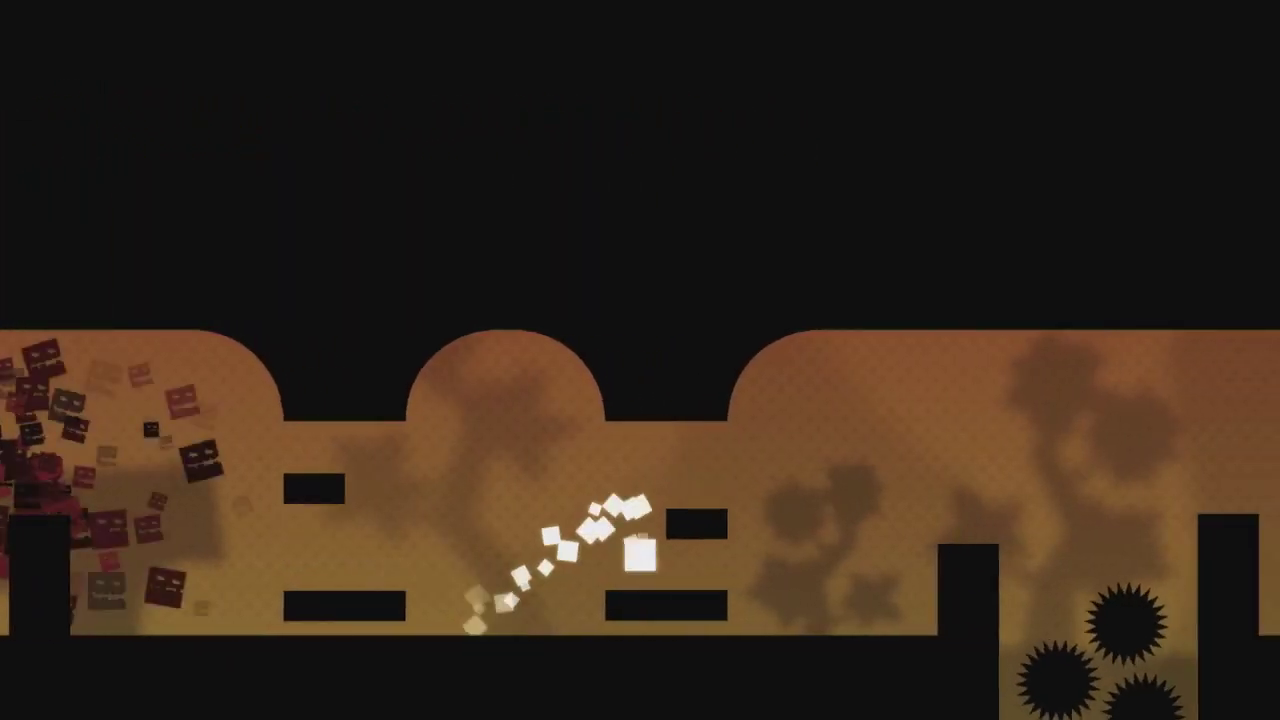
{"action": "key", "text": "Up"}
{"action": "key", "text": "Up"}
Clear the next black pillar and wall-jump up the narrow shaft.
{"action": "key", "text": "Up"}
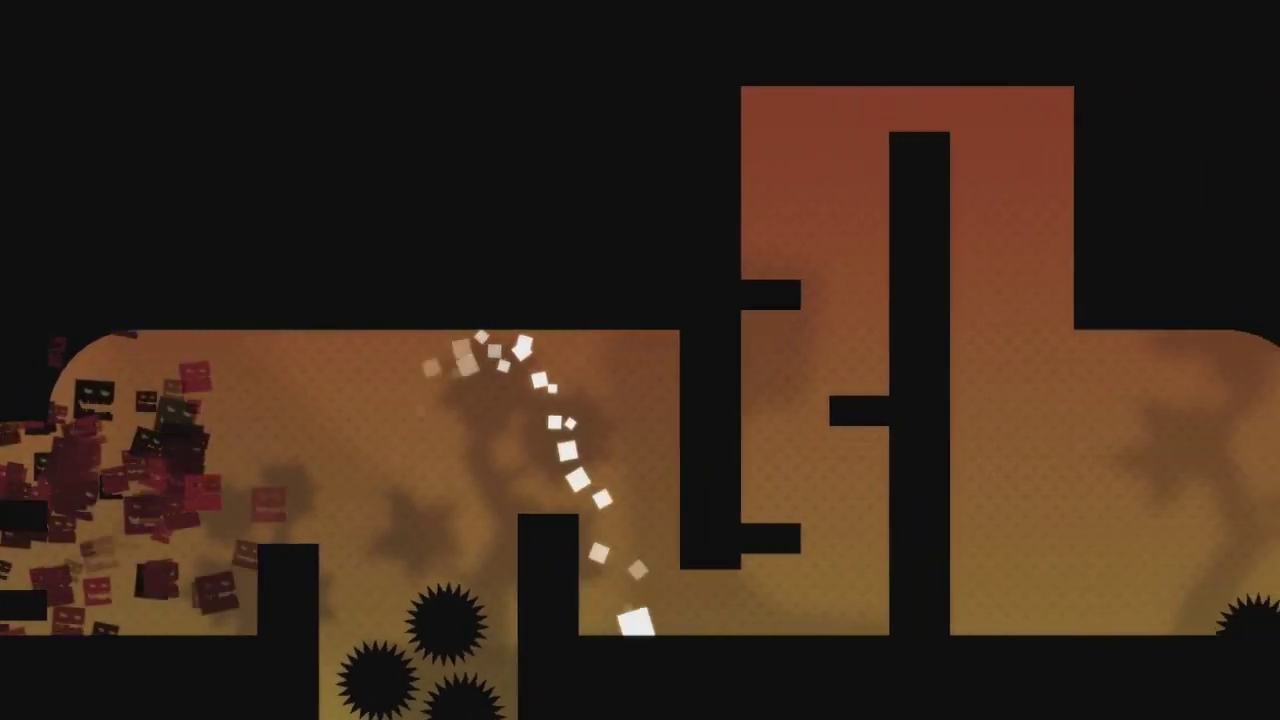
{"action": "key", "text": "Up"}
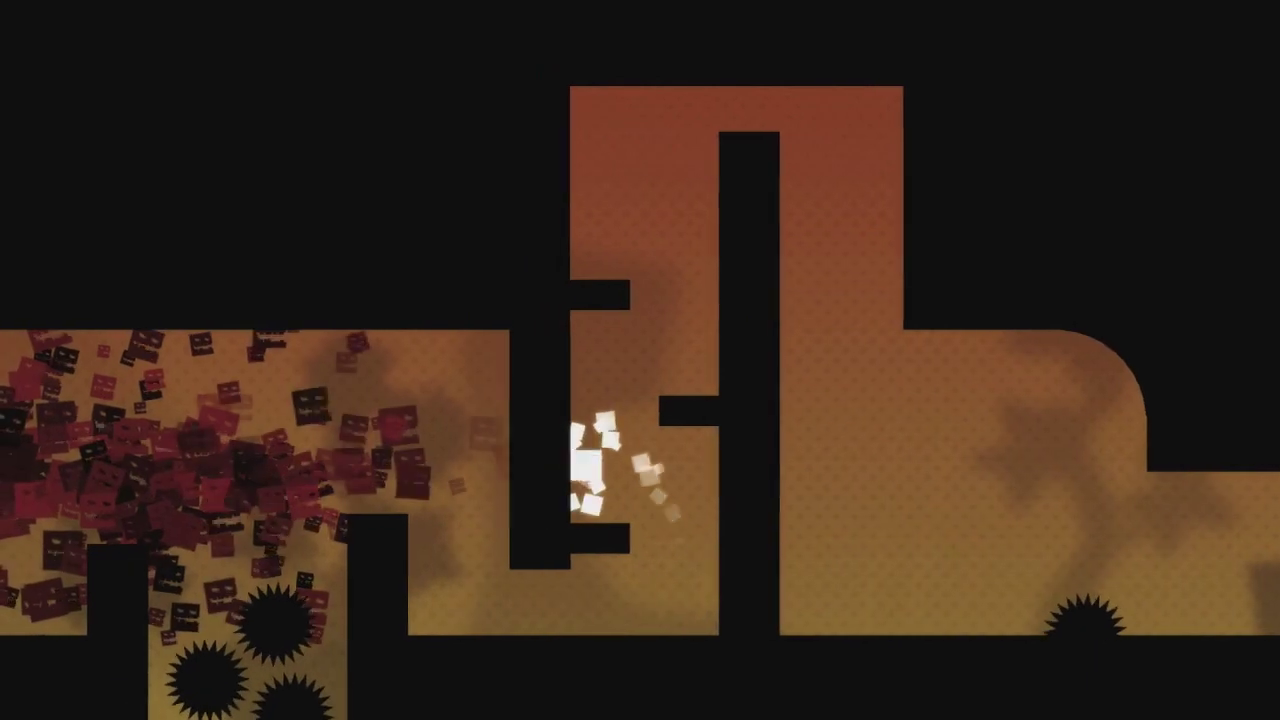
{"action": "key", "text": "Up"}
{"action": "key", "text": "Up"}
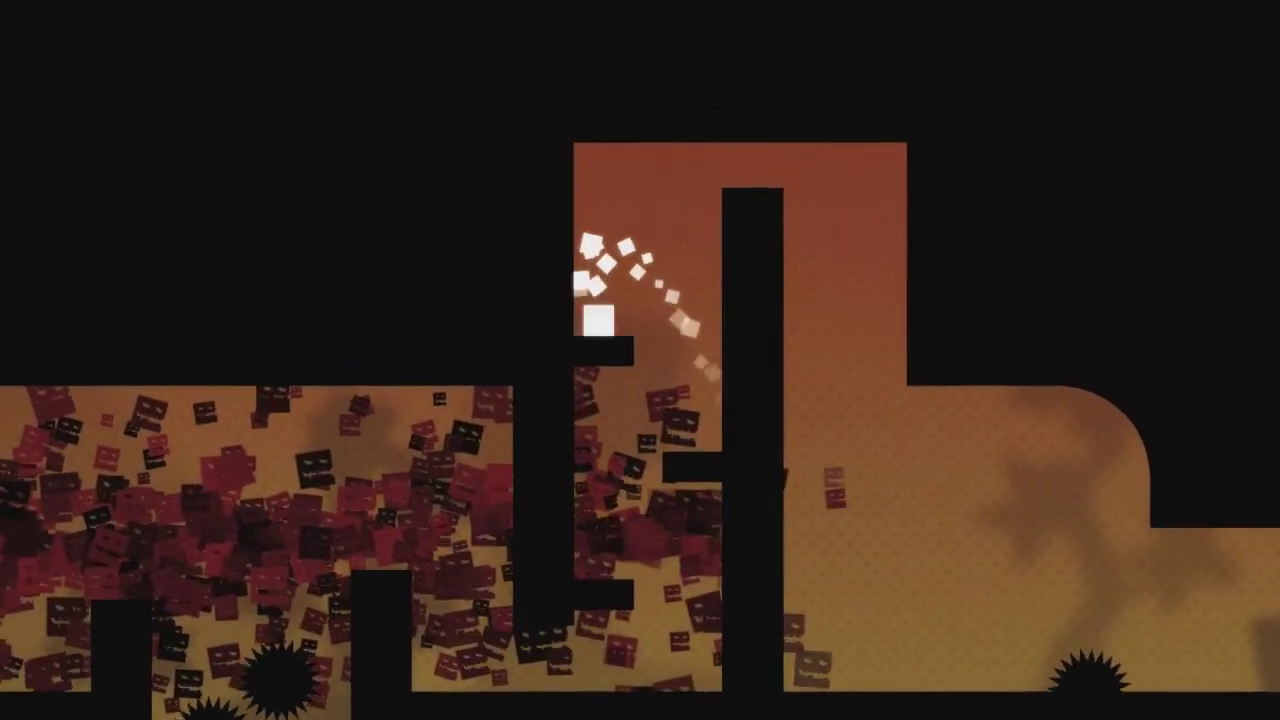
{"action": "key", "text": "Up"}
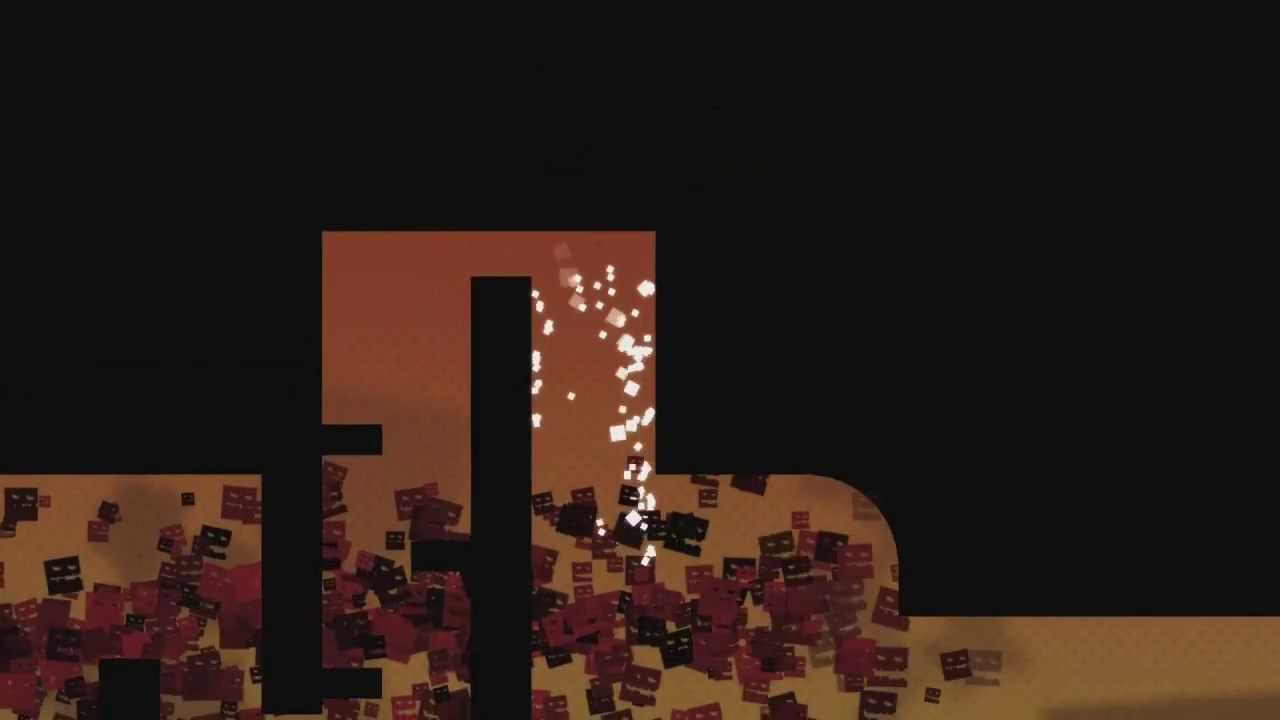